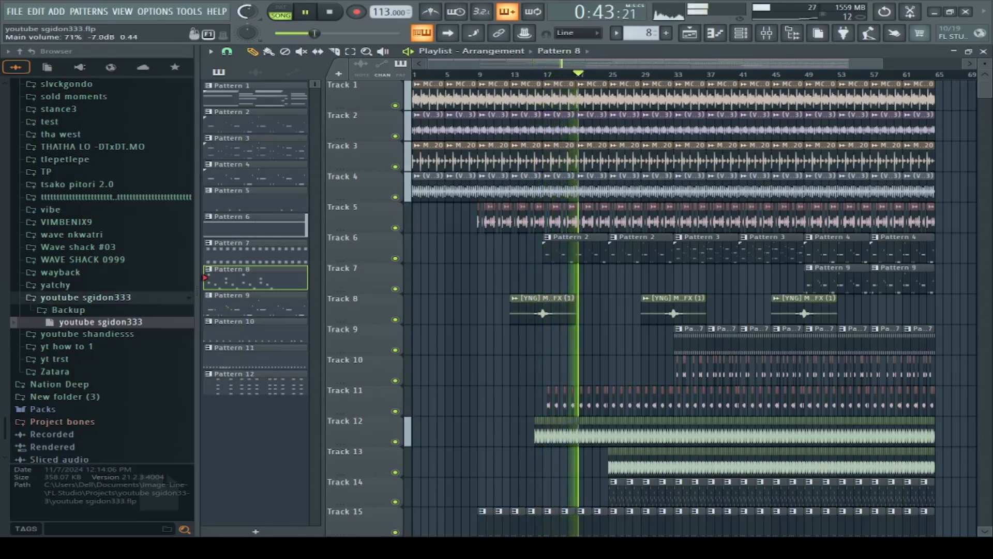
Step: Collapse the browser tree and open the NDS - GMP Pack folder inside JOZI PACKS on E:, after checking the P B A drum loop kit
click(21, 52)
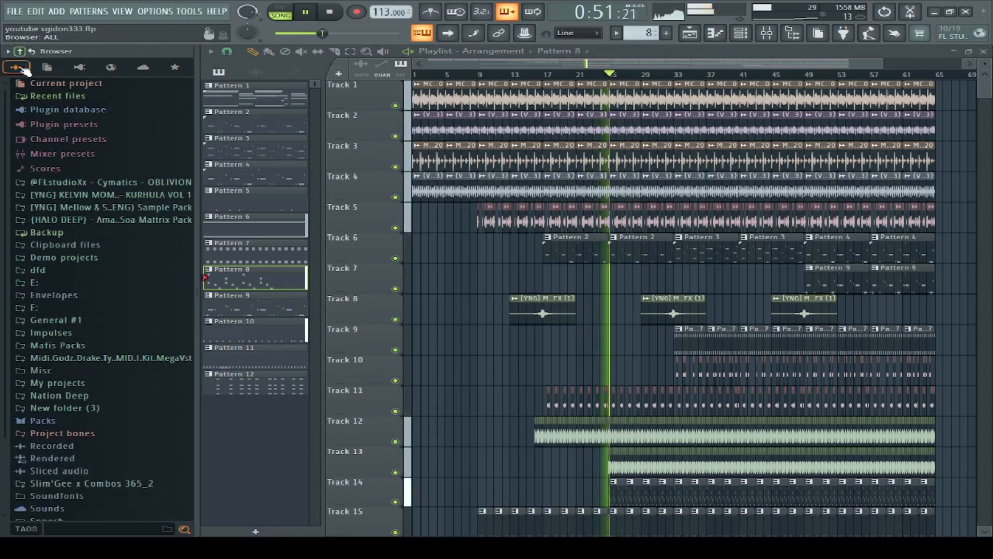
click(52, 284)
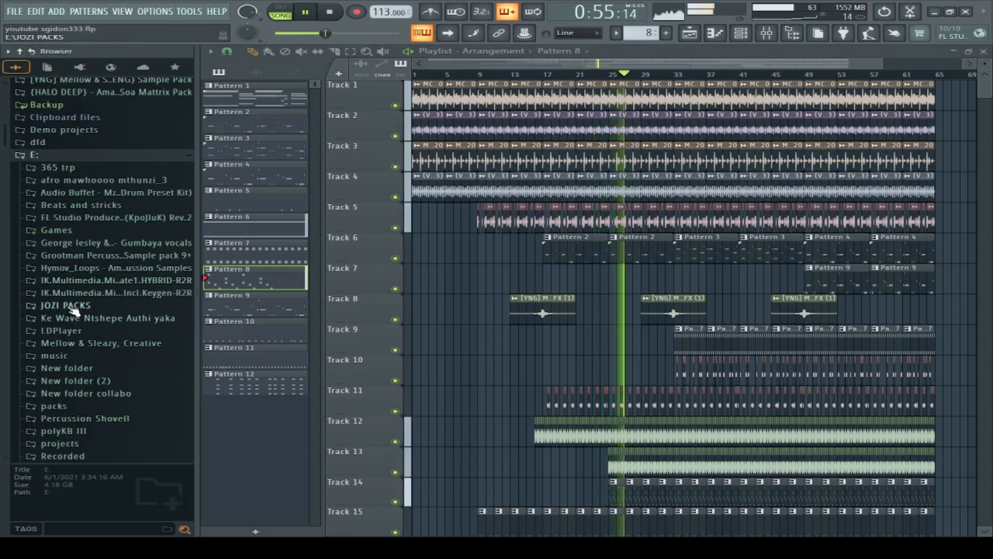
click(74, 308)
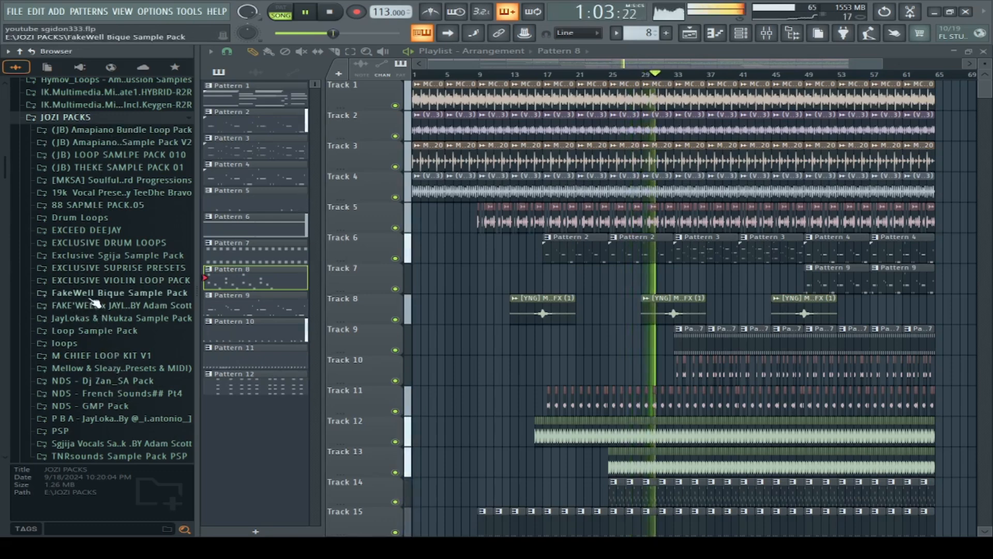
click(122, 418)
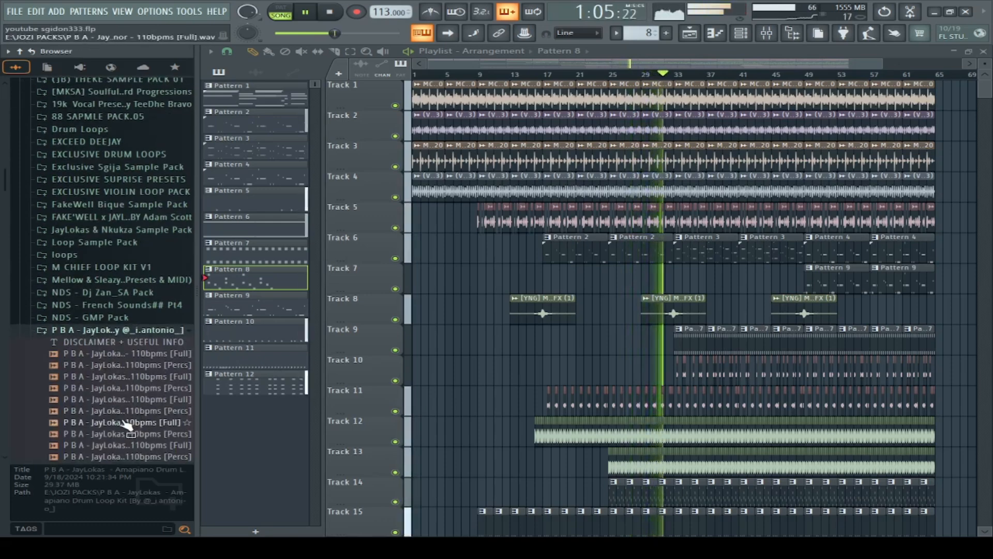
click(111, 330)
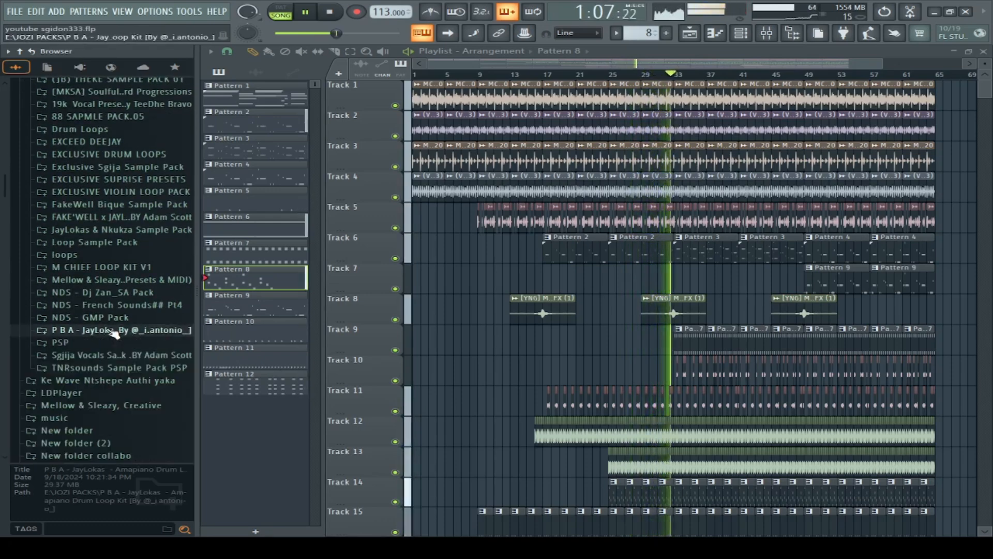
click(111, 317)
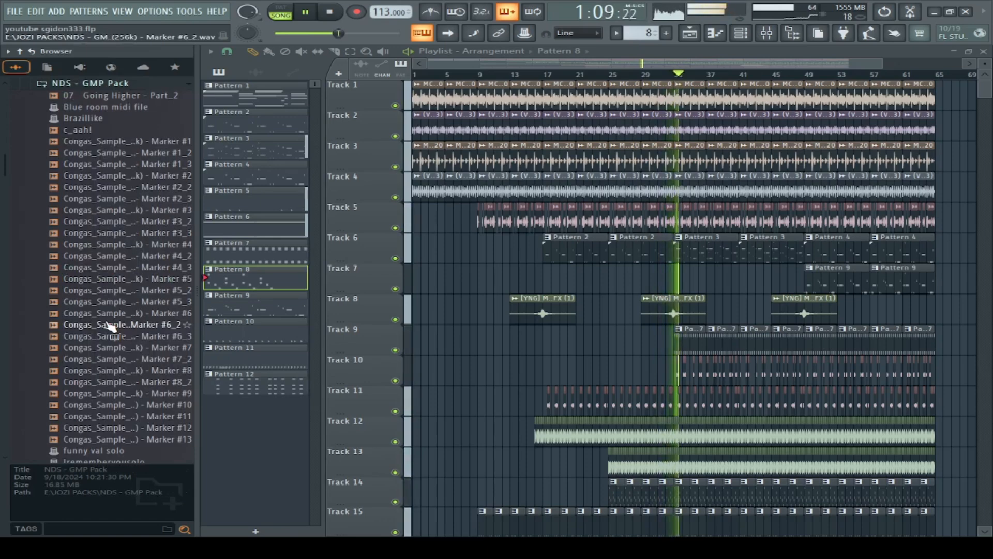
Step: Audition conga samples from Marker #1_2 through Marker #13 in the NDS - GMP Pack, closing any sampler window this opens
click(129, 157)
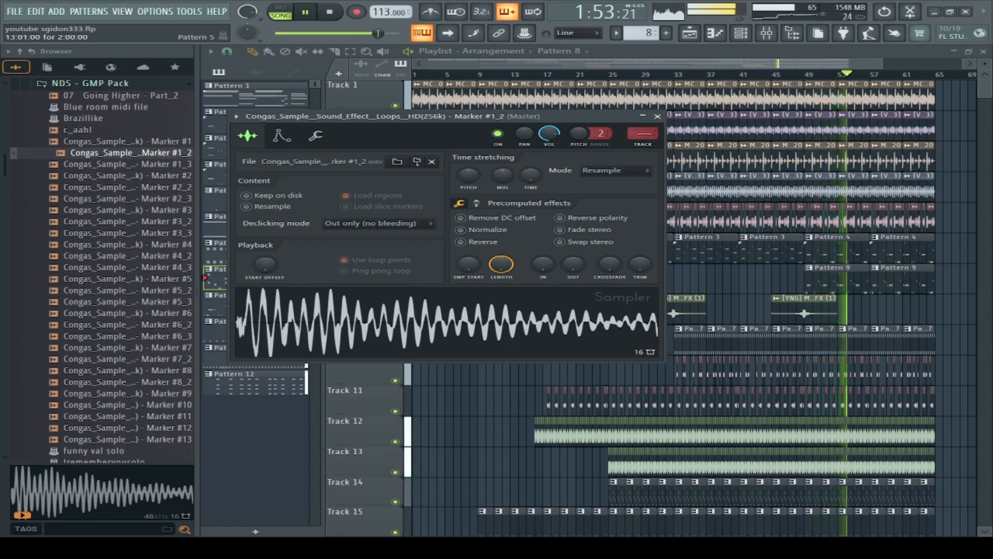
click(657, 116)
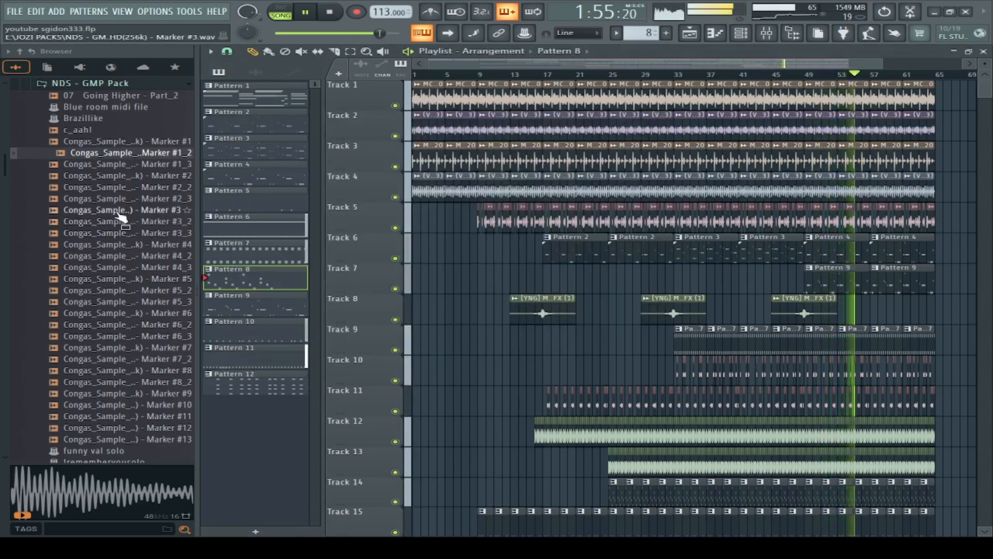
click(122, 256)
click(123, 302)
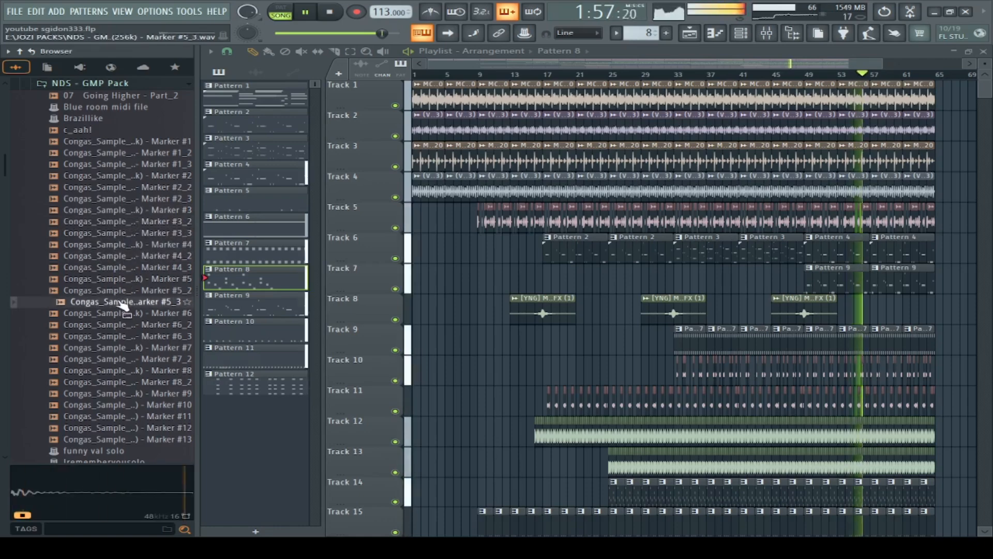
click(120, 348)
click(120, 370)
click(118, 406)
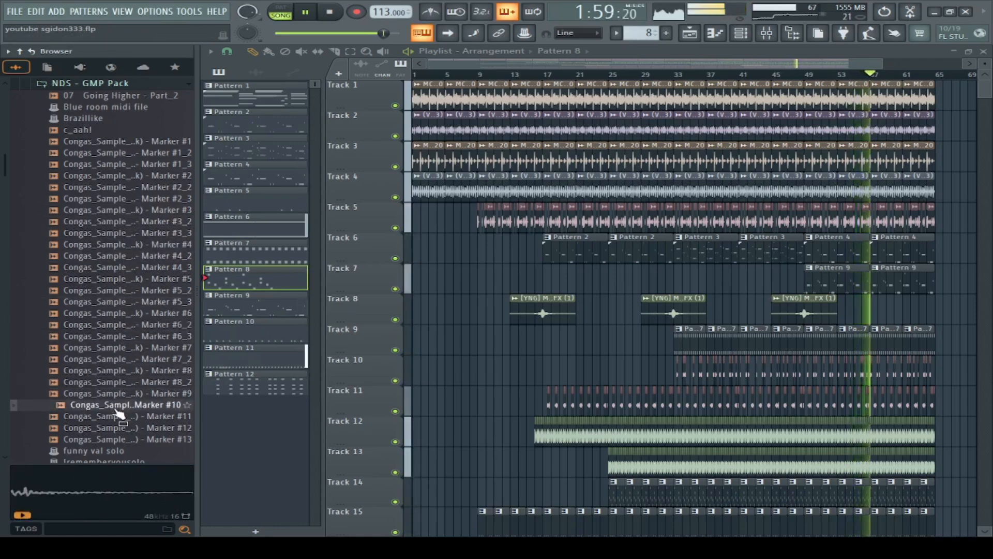
click(115, 418)
click(112, 429)
click(110, 440)
Step: Audition the Mdu aka trp samples further down the pack and load the consolidated conga Part_1 into a sampler
scroll(130, 347, down, 2)
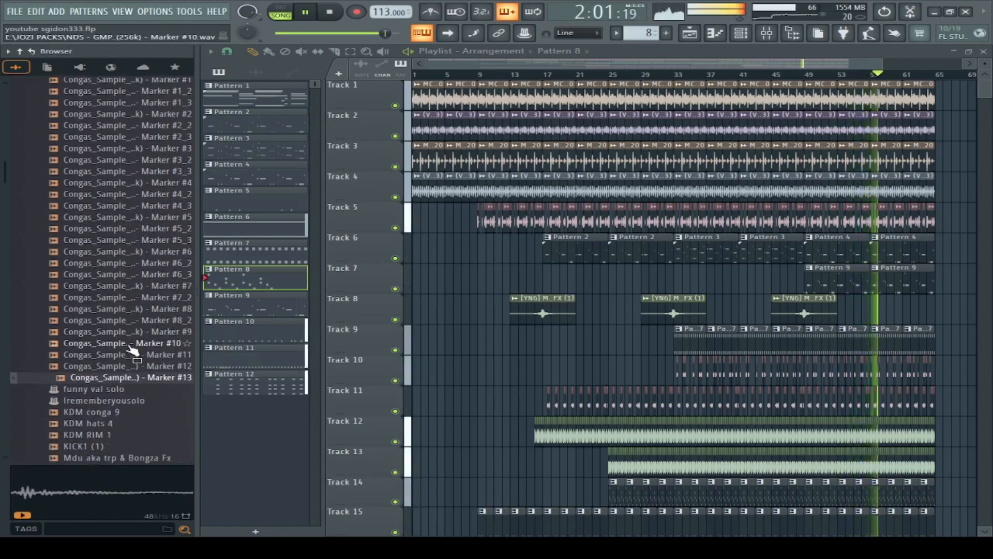
scroll(132, 347, down, 4)
click(111, 323)
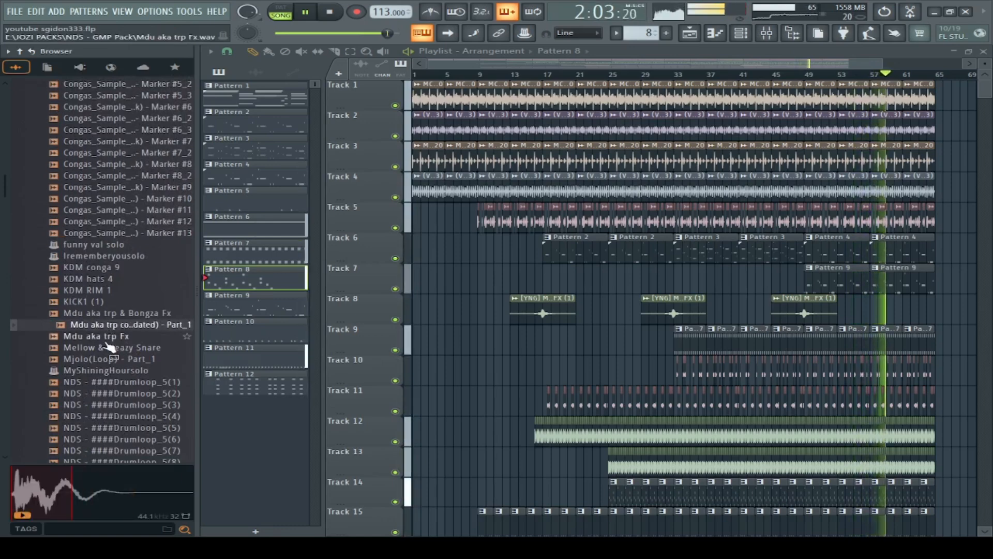
click(106, 340)
click(114, 328)
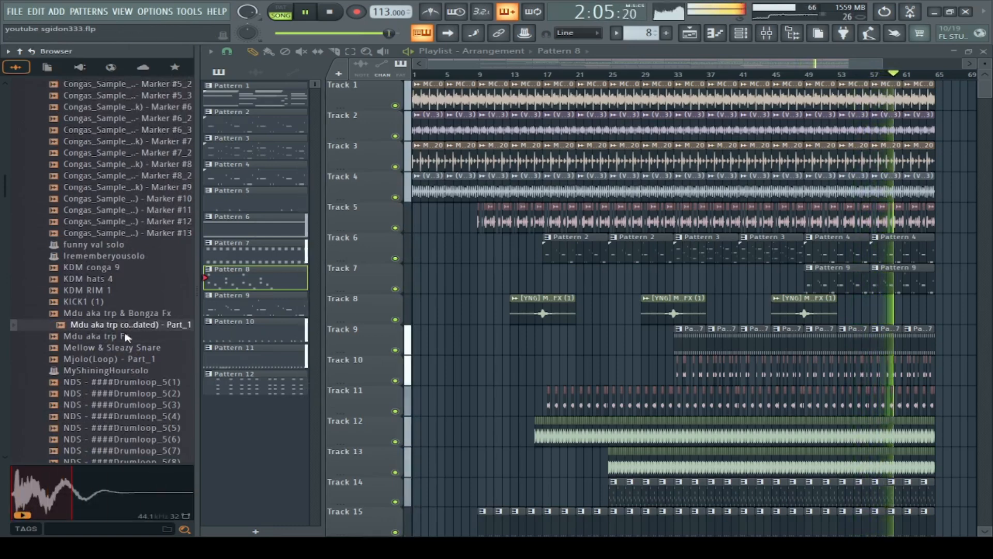
double_click(145, 325)
Step: Load the Mellow & Sleazy Snare sample into a sampler and raise its fade-out amount
click(122, 350)
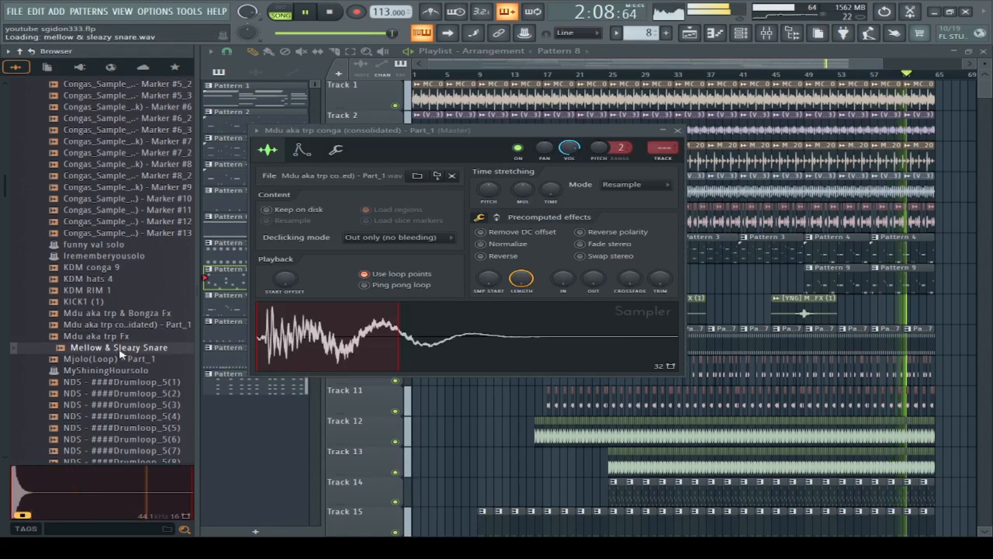
double_click(122, 351)
scroll(124, 362, down, 6)
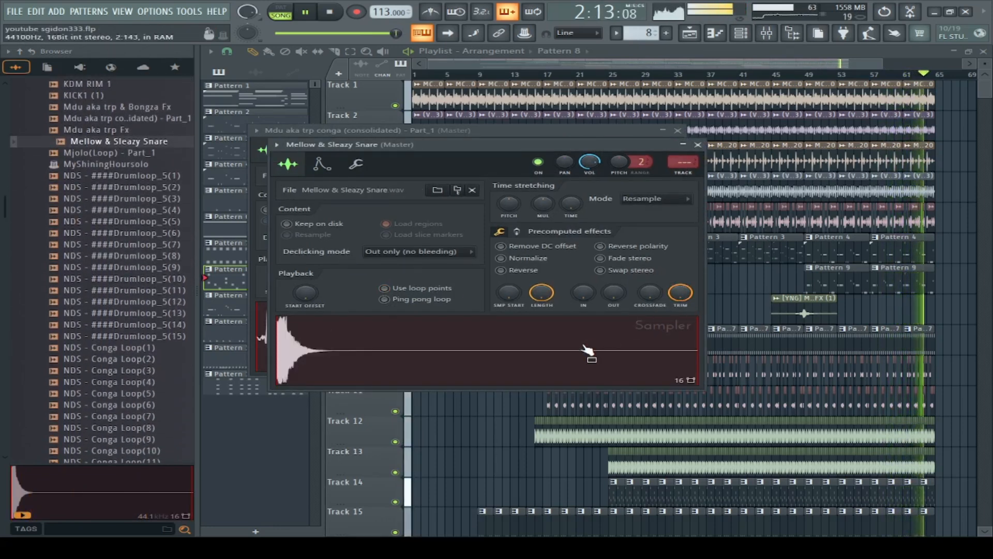
drag(613, 293, 614, 269)
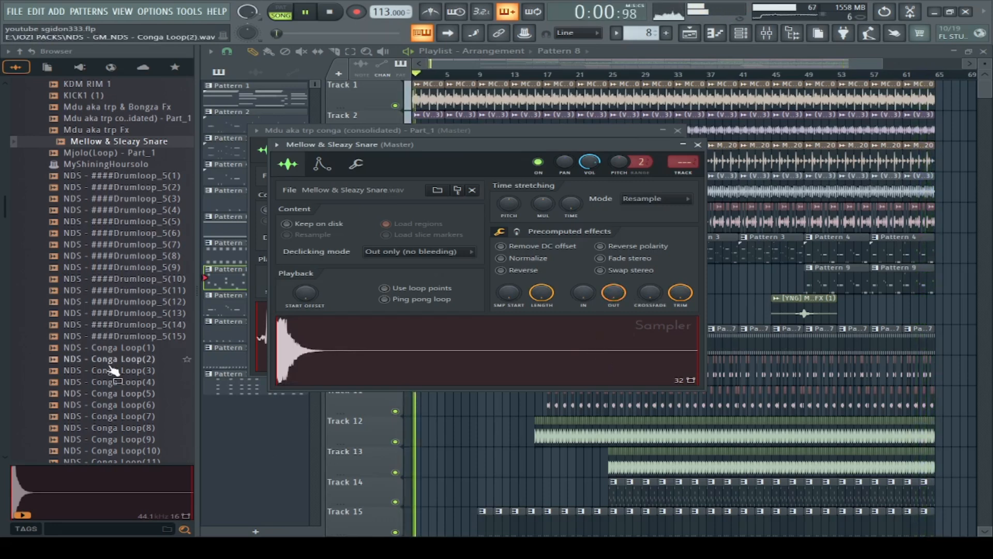
Step: Stop the song, look over the pack's conga loops and EQ samples, and close the sampler windows covering the playlist
scroll(111, 372, down, 8)
key(space)
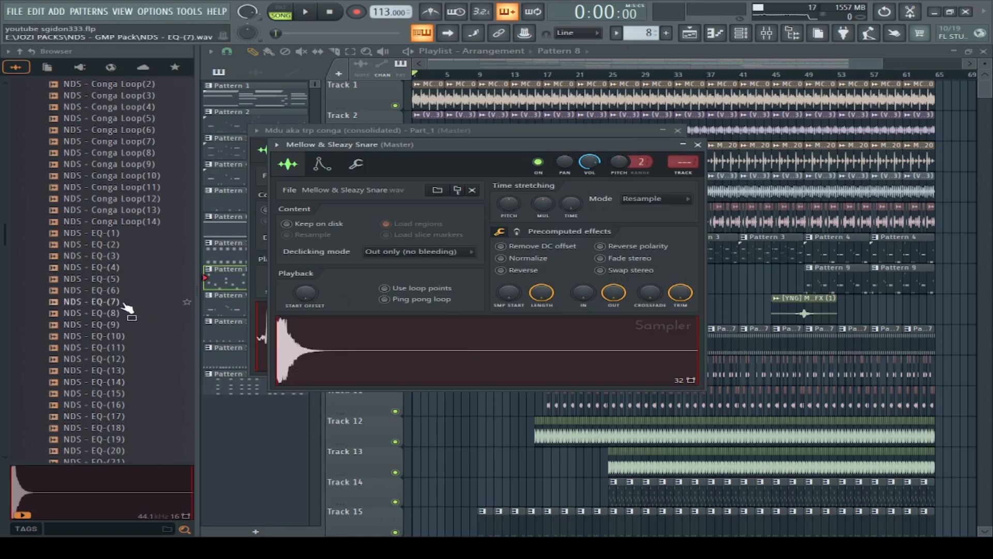
scroll(127, 307, up, 15)
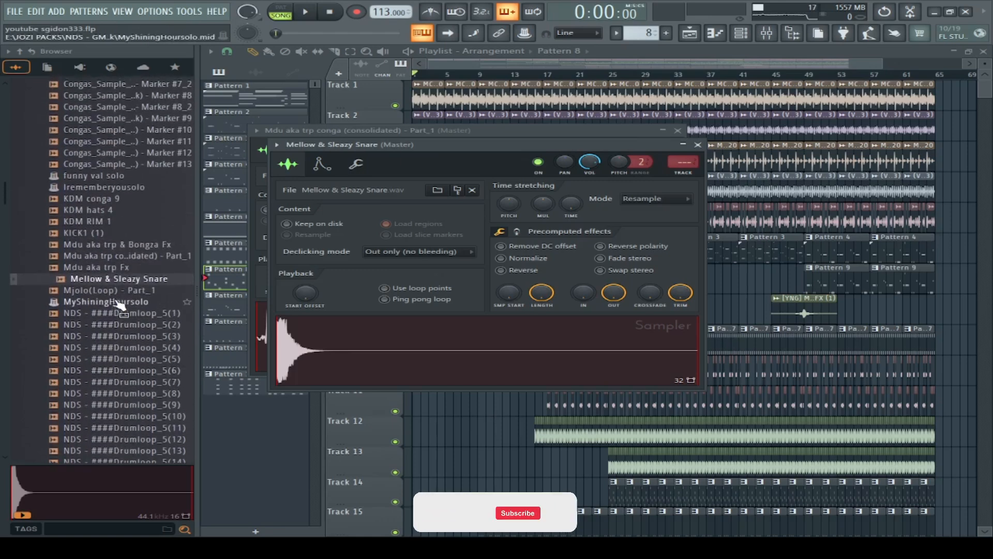
click(369, 105)
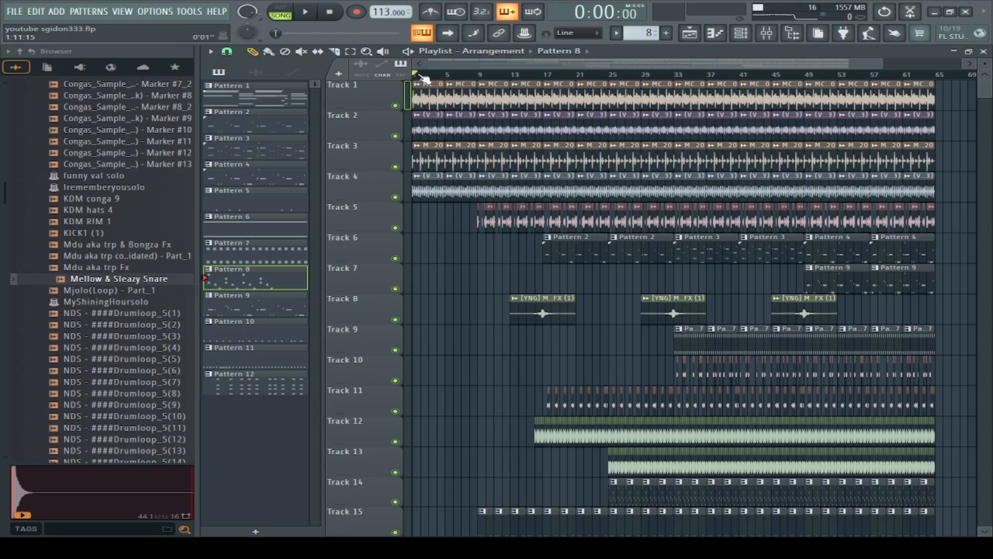
Step: Select bars 1 through 8 on the playlist timeline as the playback range
drag(418, 77, 484, 96)
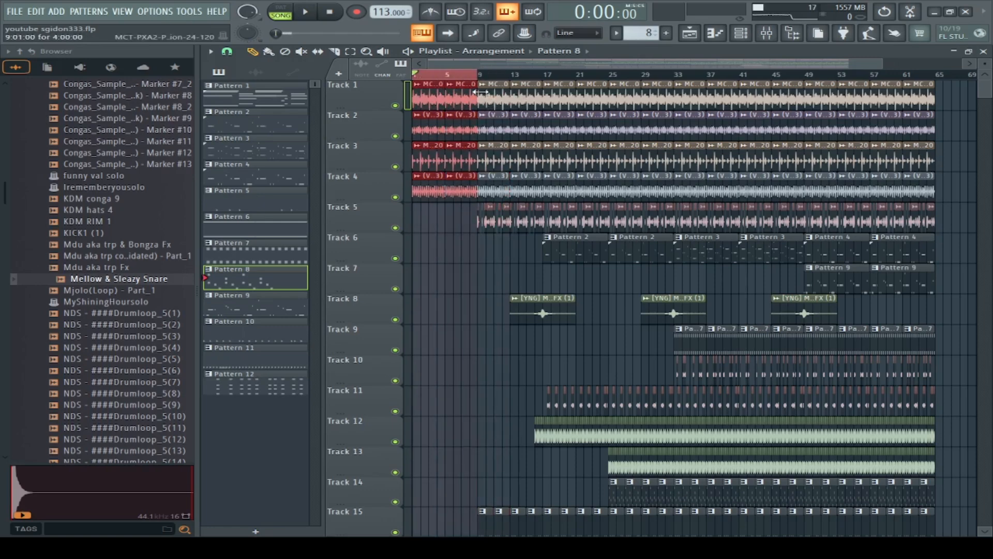
scroll(453, 79, up, 5)
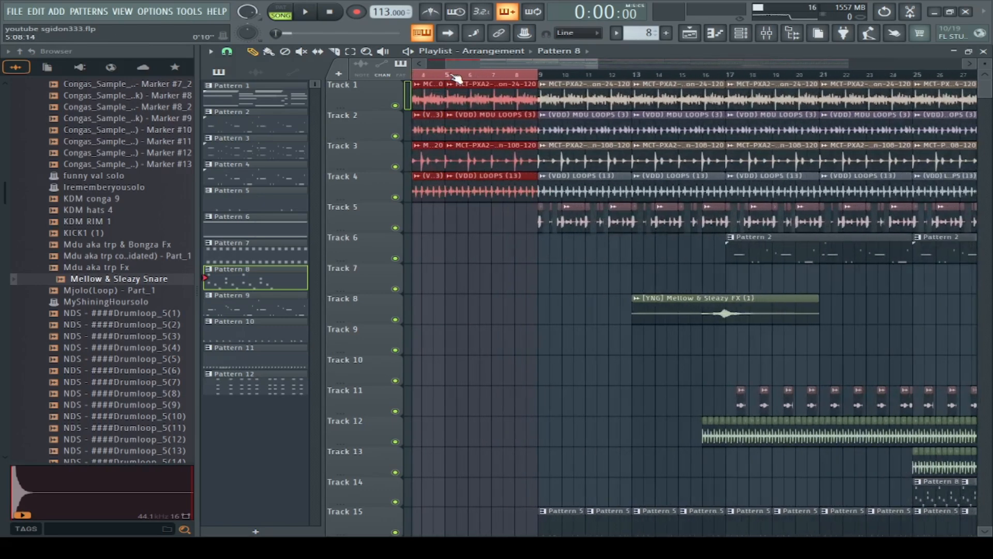
scroll(458, 70, up, 3)
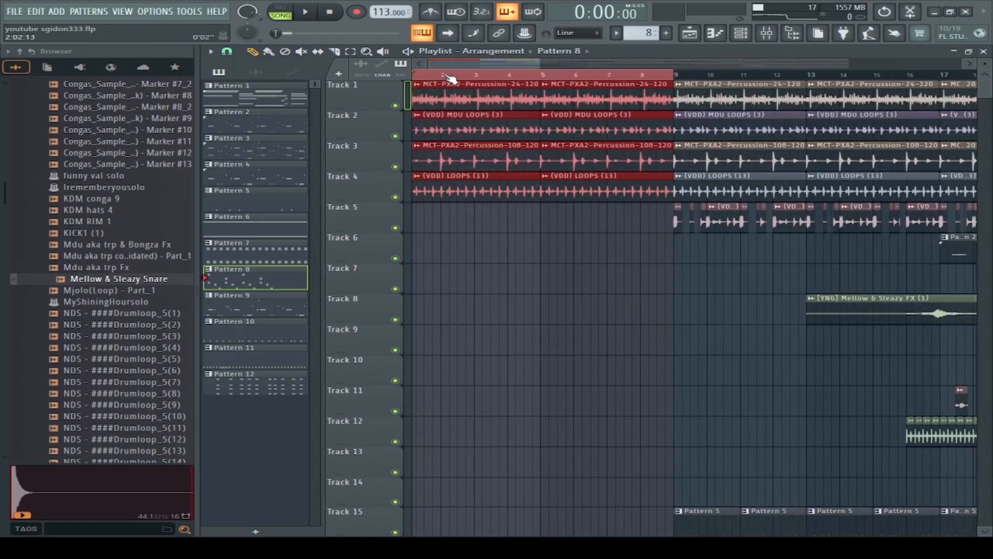
Step: Play the selected intro with Track 1 soloed, adding Track 2 and Track 3 one at a time
right_click(395, 105)
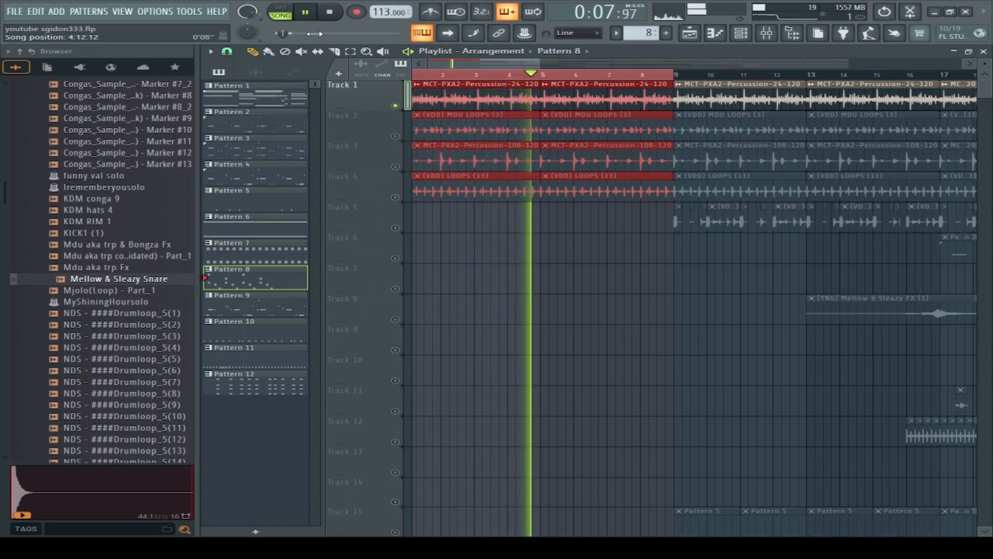
click(395, 136)
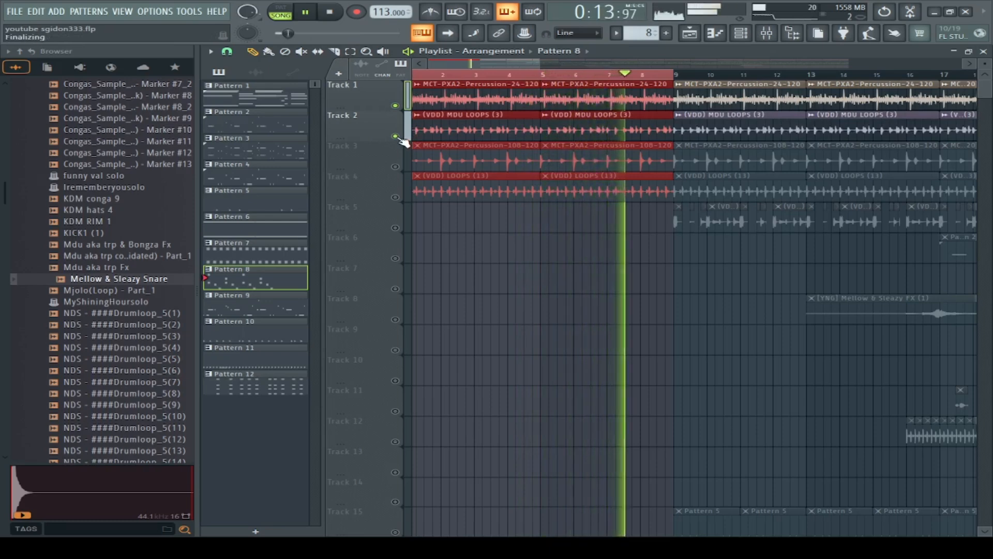
click(396, 167)
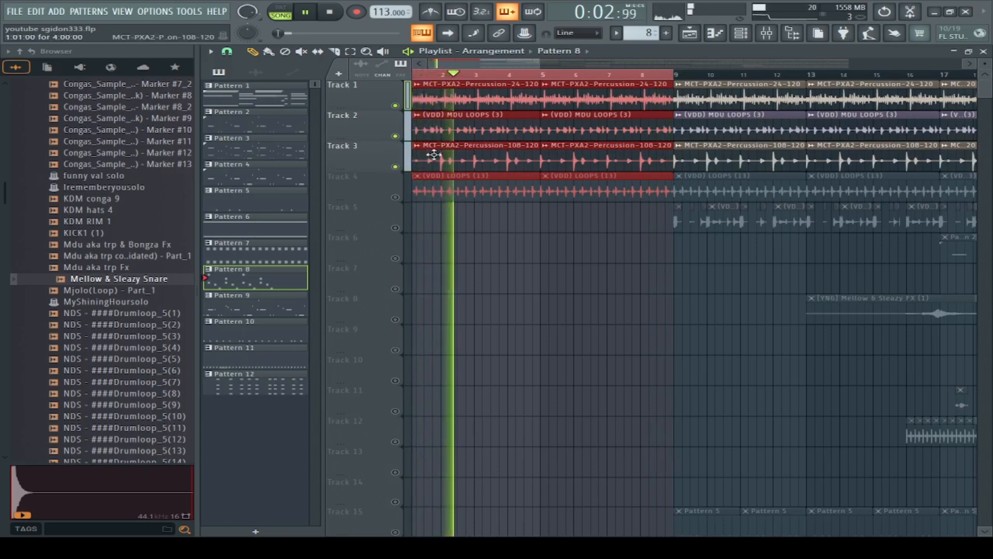
Step: Listen to Tracks 1 and 3 with Track 2 muted, then unmute Track 2 and bring in Track 4
click(395, 136)
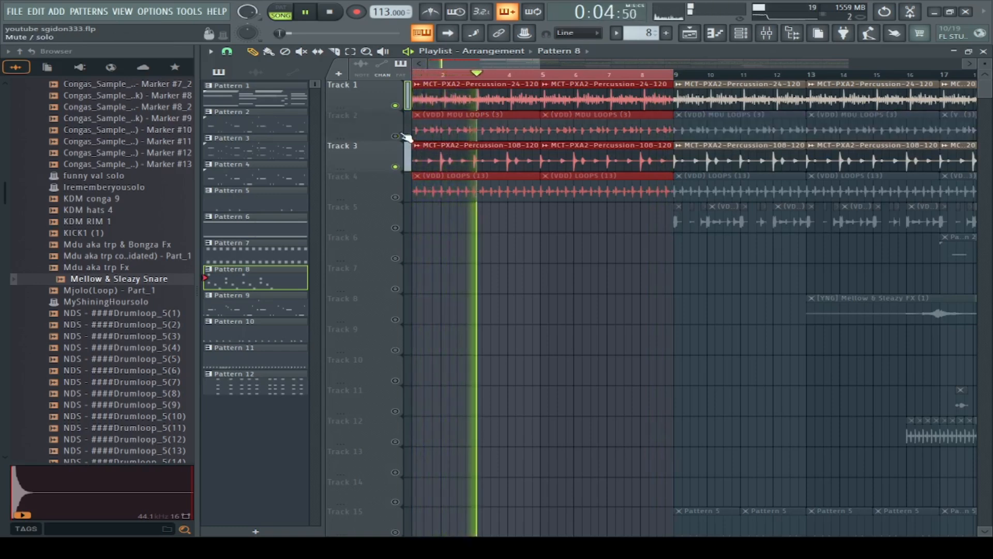
click(396, 106)
click(396, 106)
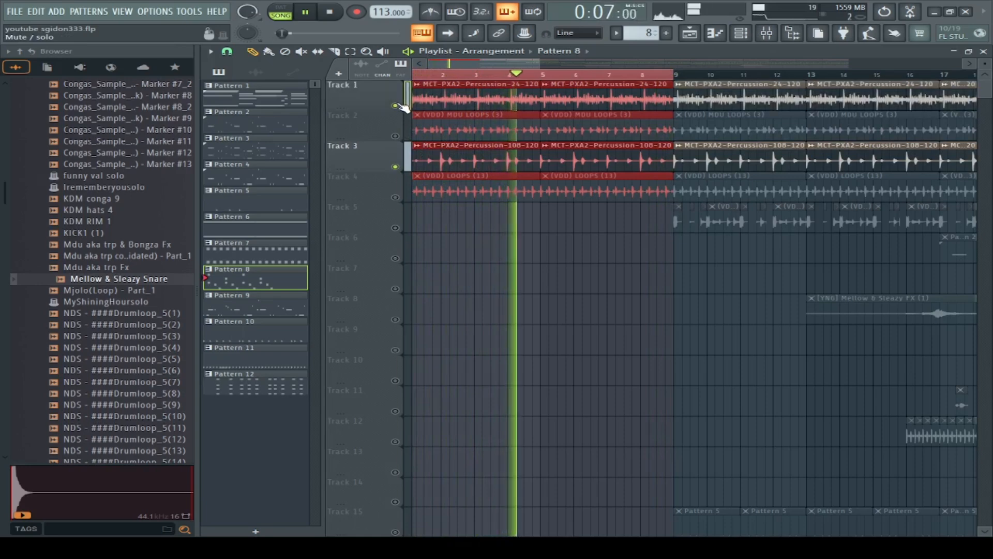
click(396, 136)
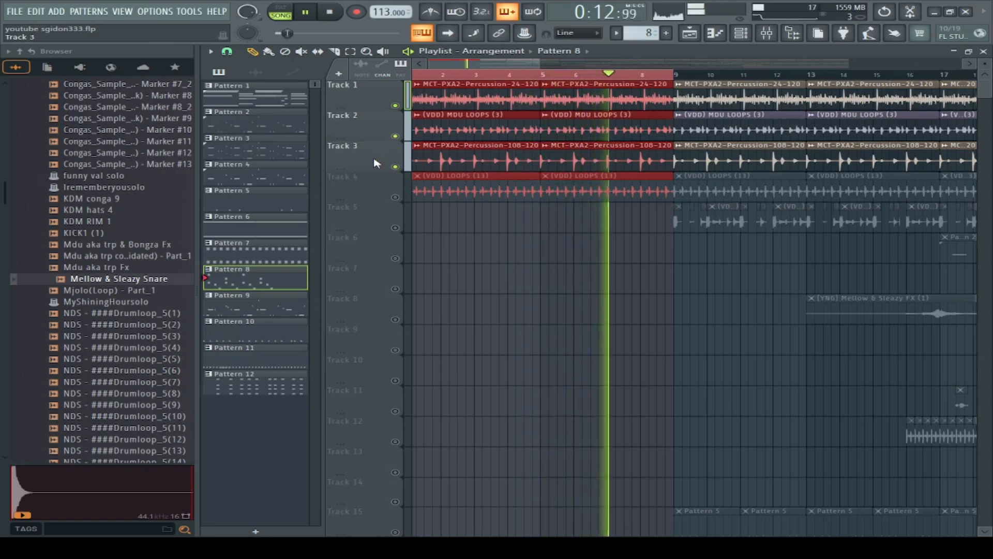
click(396, 198)
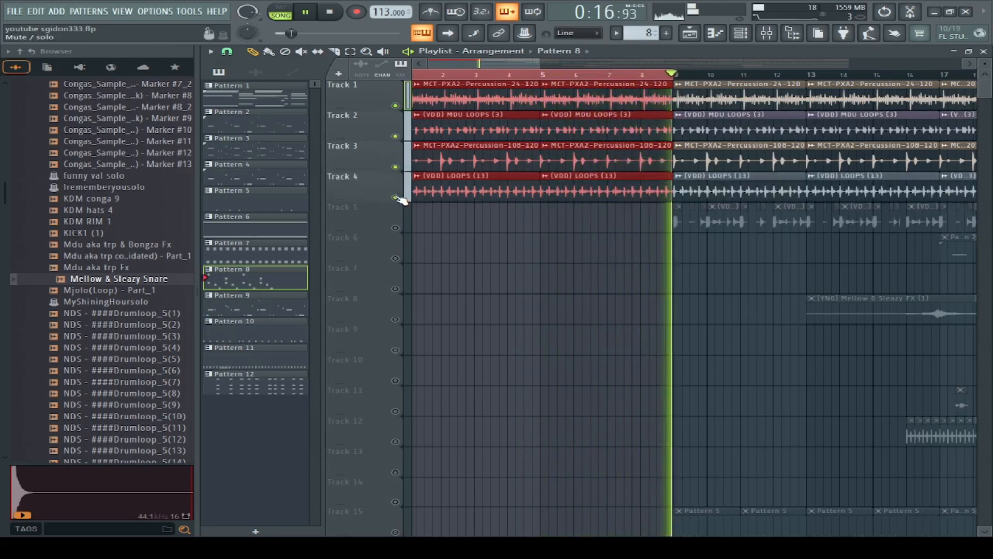
Step: Solo Track 4 to hear its loop alone, then re-enable all tracks and stop playback
ctrl+click(397, 198)
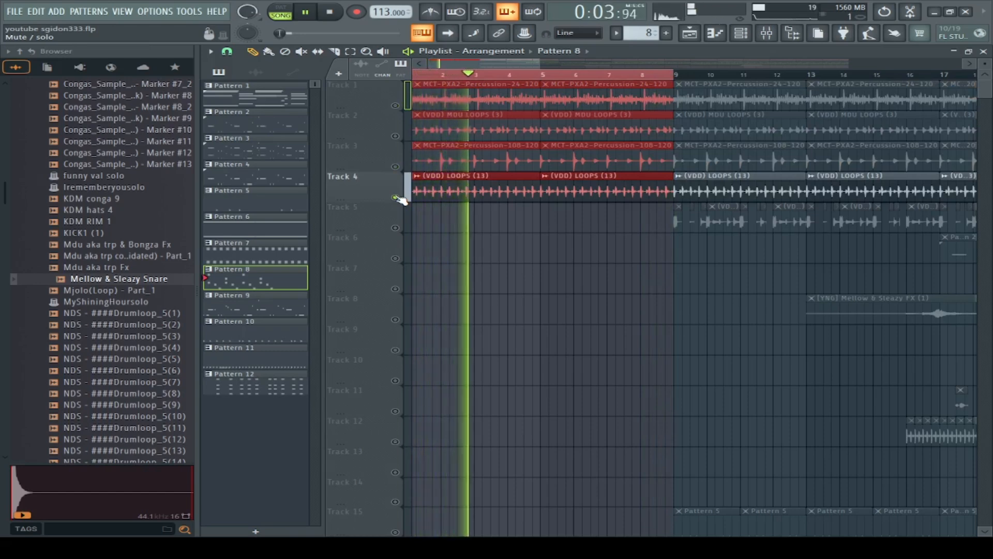
ctrl+click(396, 197)
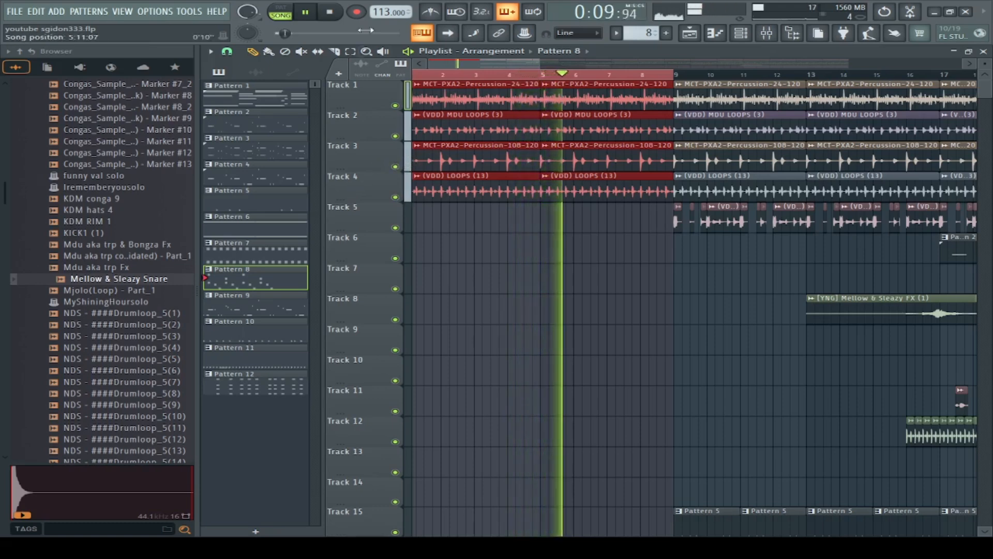
click(333, 14)
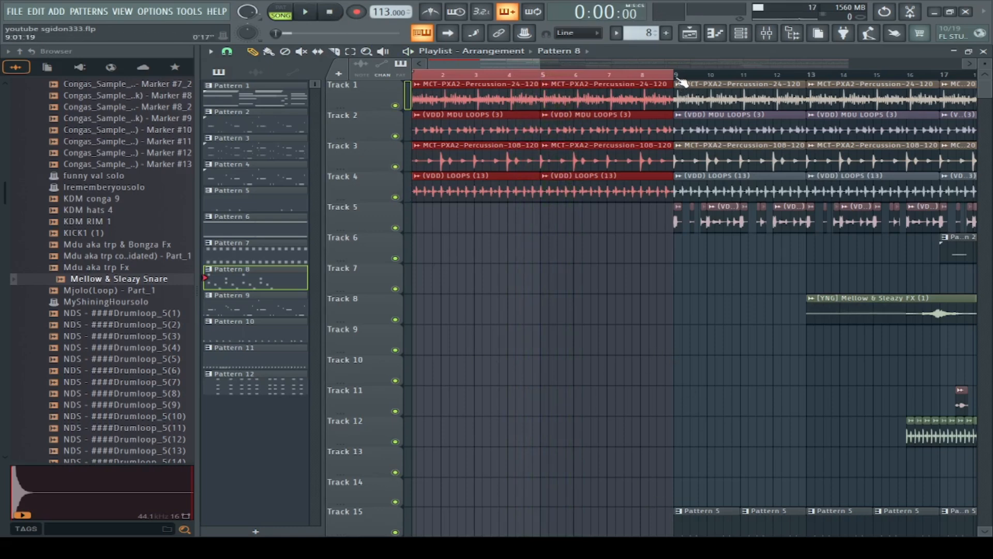
Step: Select bars 9 through 16 on the playlist timeline and play them with Track 5 soloed
drag(679, 82, 947, 121)
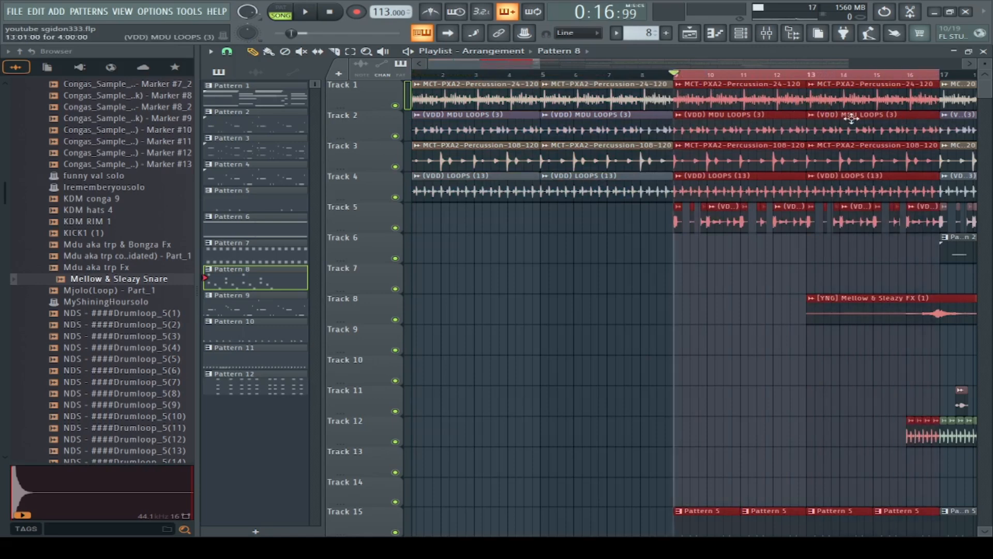
click(305, 12)
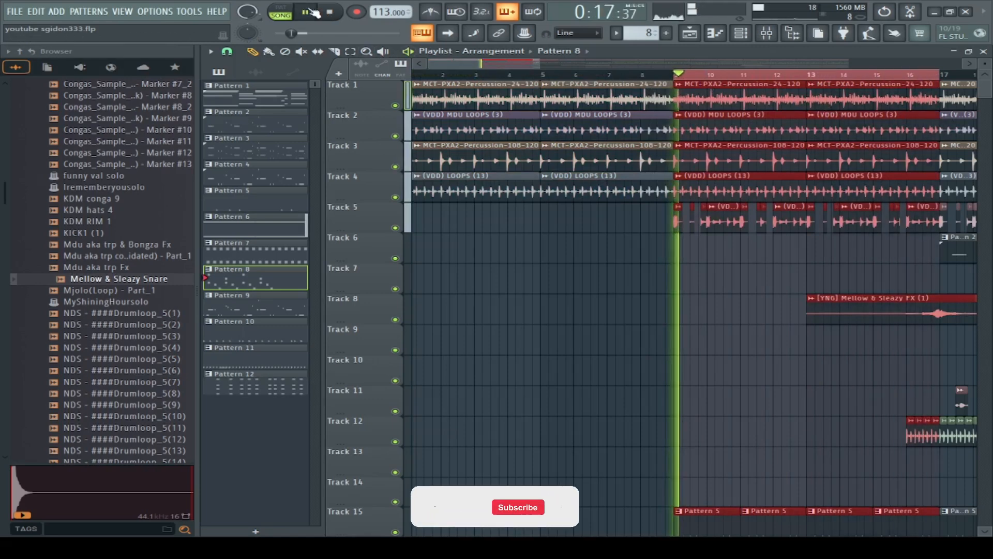
right_click(396, 228)
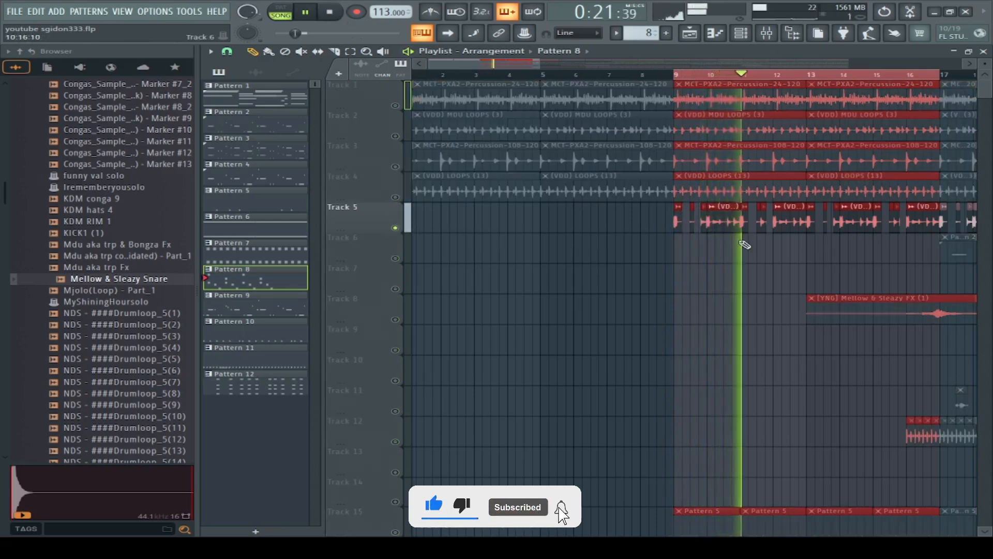
Step: View the channel settings of the (VDD) FX (2) audio clip on Track 5 and stop playback
double_click(739, 221)
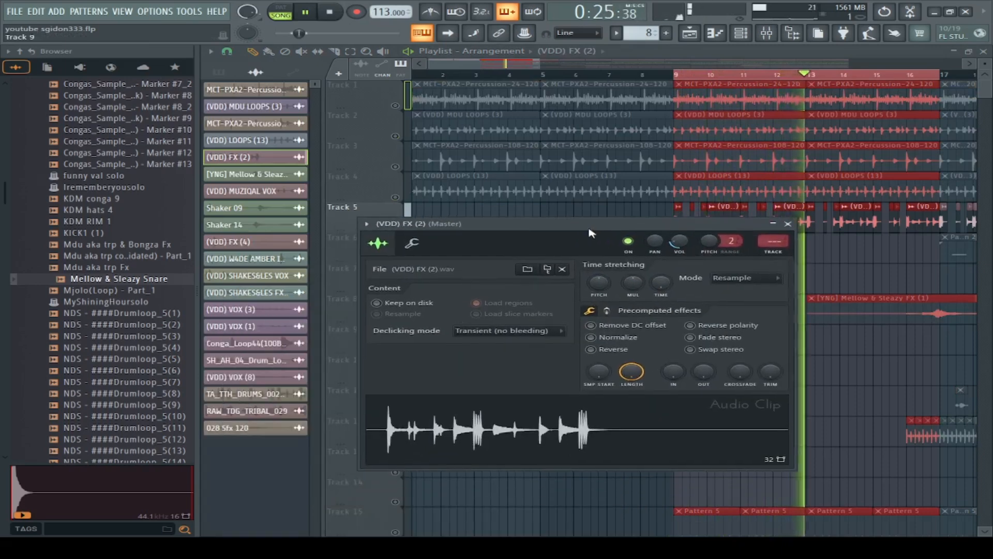
click(331, 13)
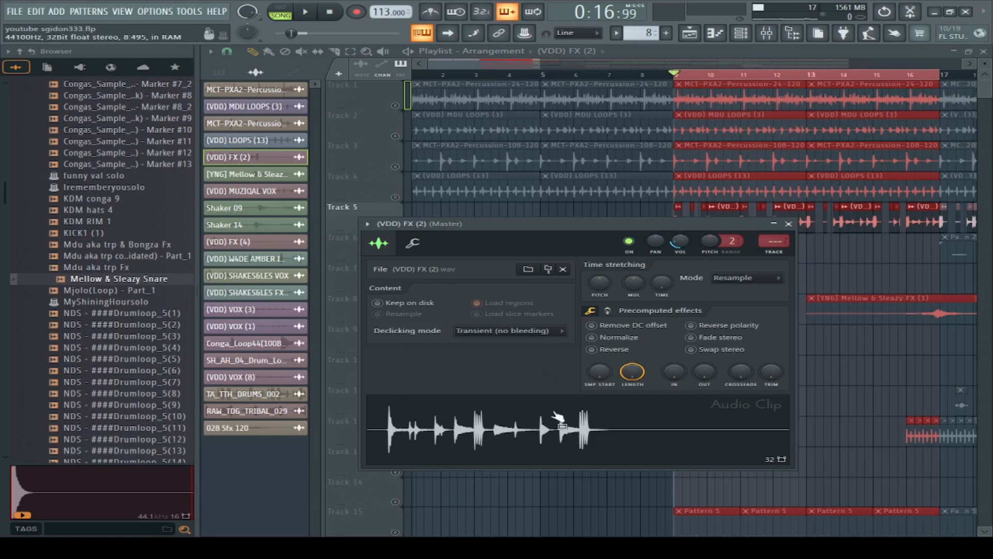
click(788, 224)
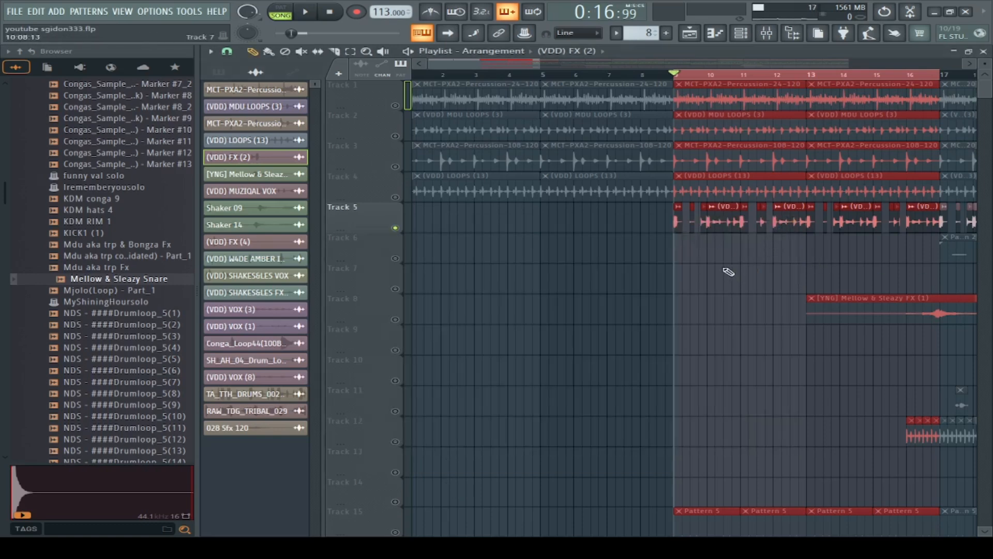
Step: Enable Track 15 alongside Track 5 and examine Pattern 5's notes in the piano roll and its percussion steps in the channel rack
scroll(764, 346, down, 2)
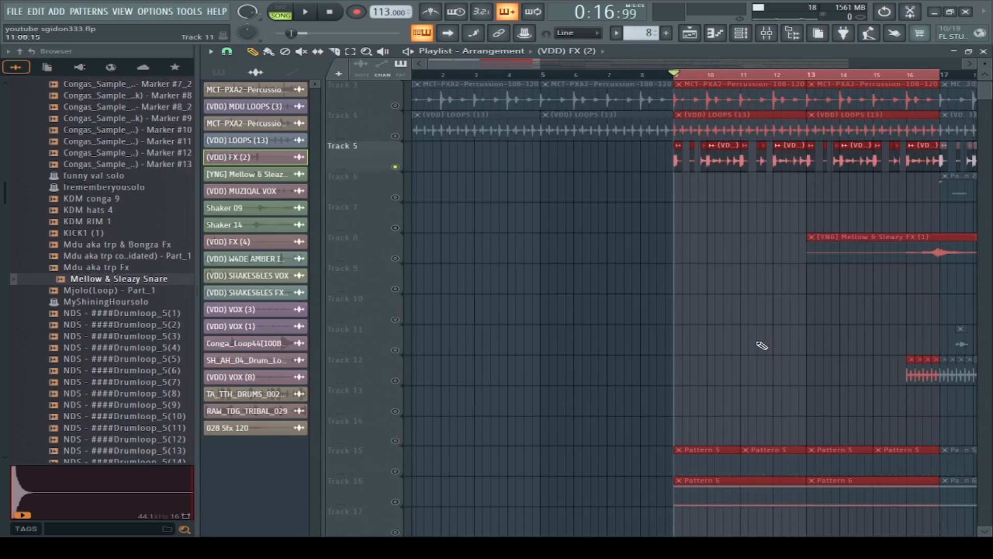
scroll(750, 310, down, 1)
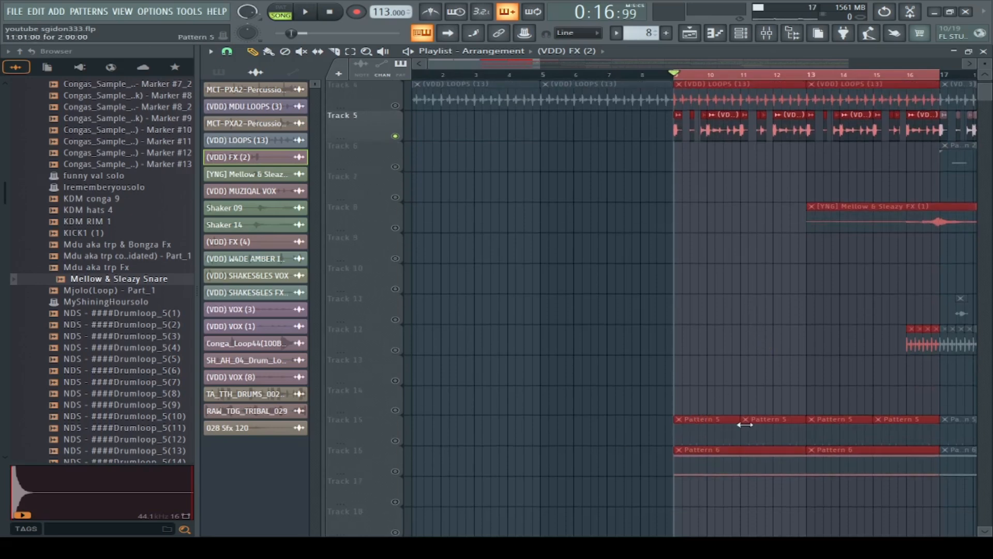
click(395, 441)
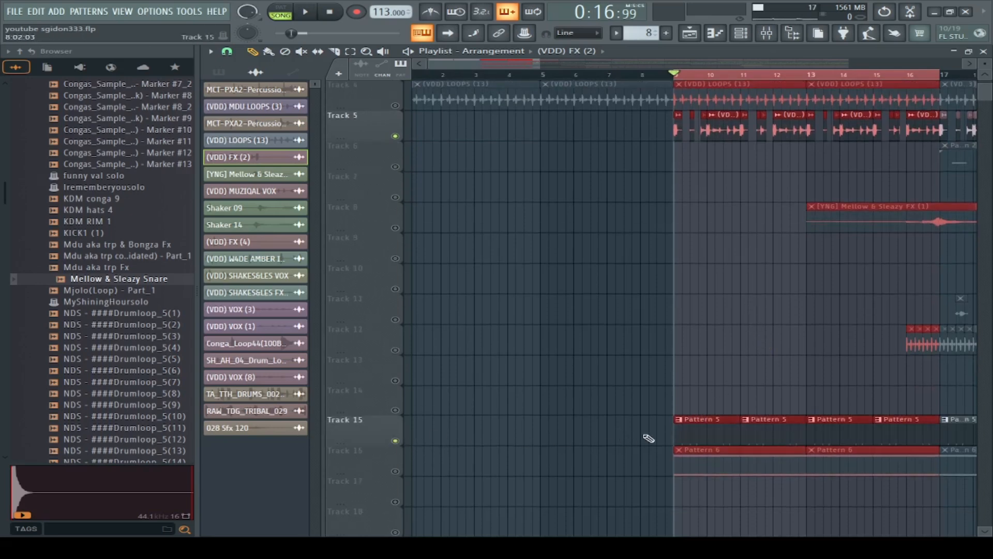
double_click(687, 430)
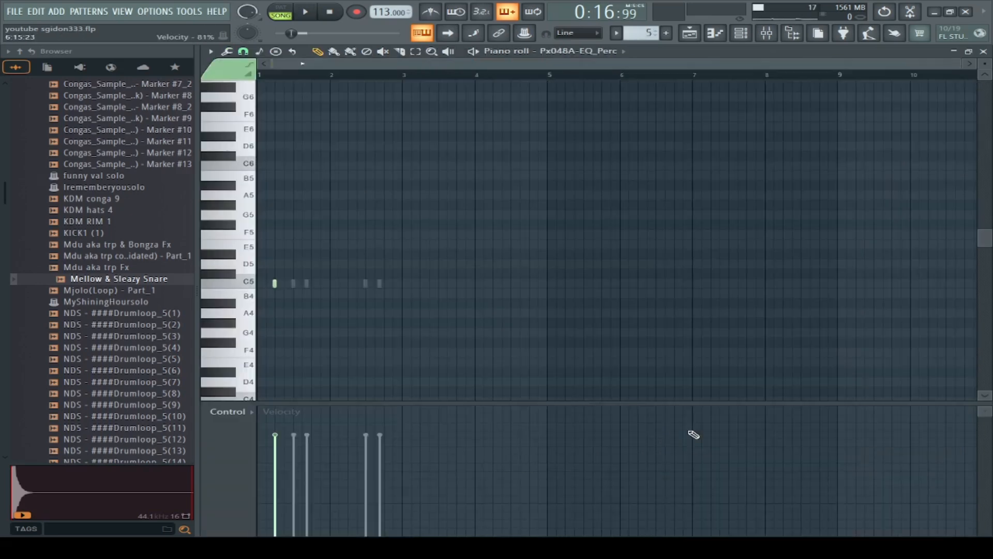
click(713, 34)
scroll(681, 322, down, 2)
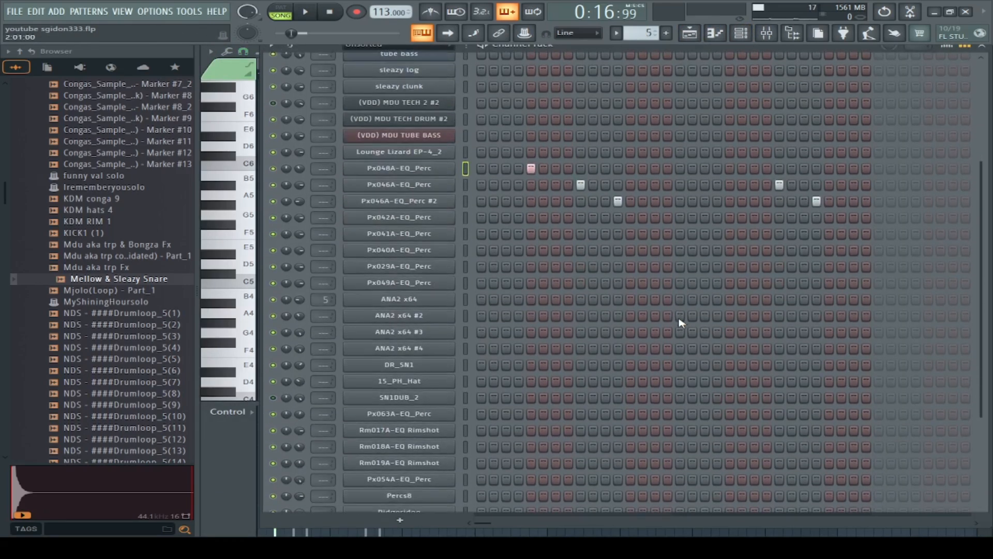
key(e)
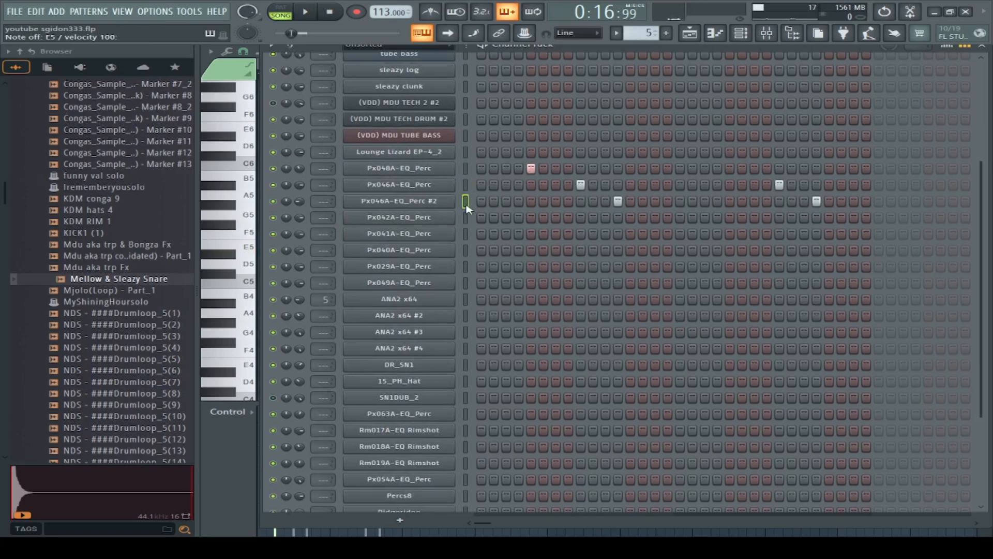
click(691, 34)
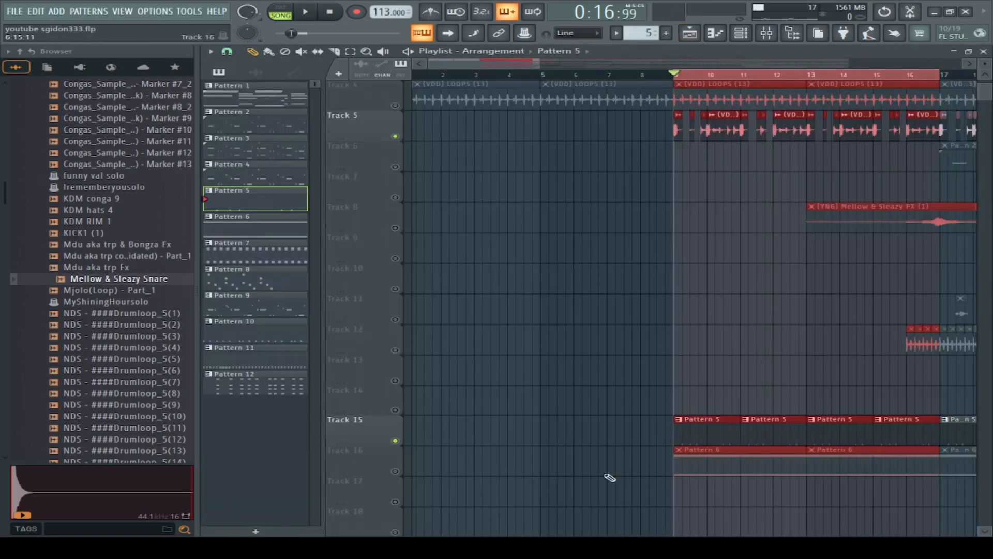
Step: Inspect Pattern 6's ANA2 x64 notes, play it in pattern mode, and set the ANA2 x64 channel volume to about 24%
double_click(725, 470)
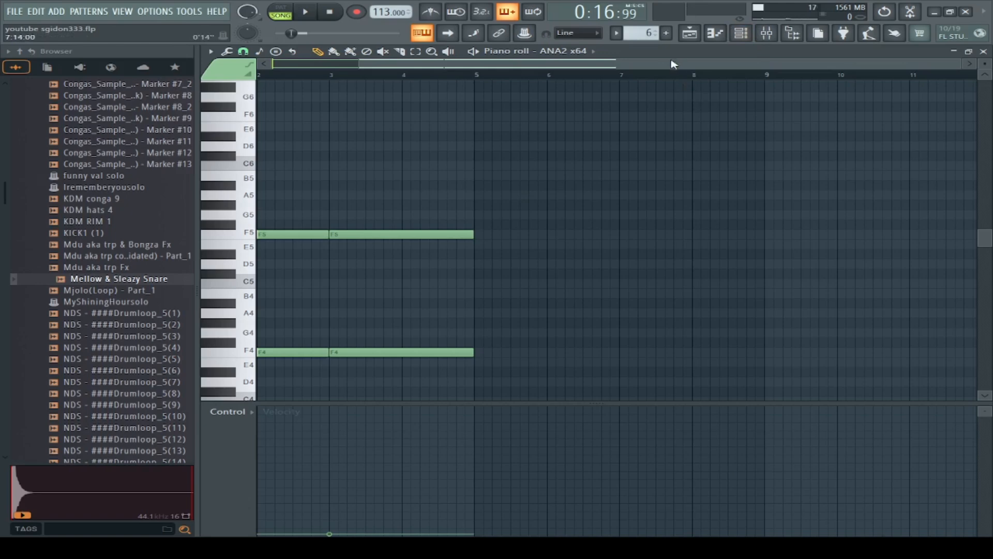
drag(673, 65, 574, 65)
click(761, 35)
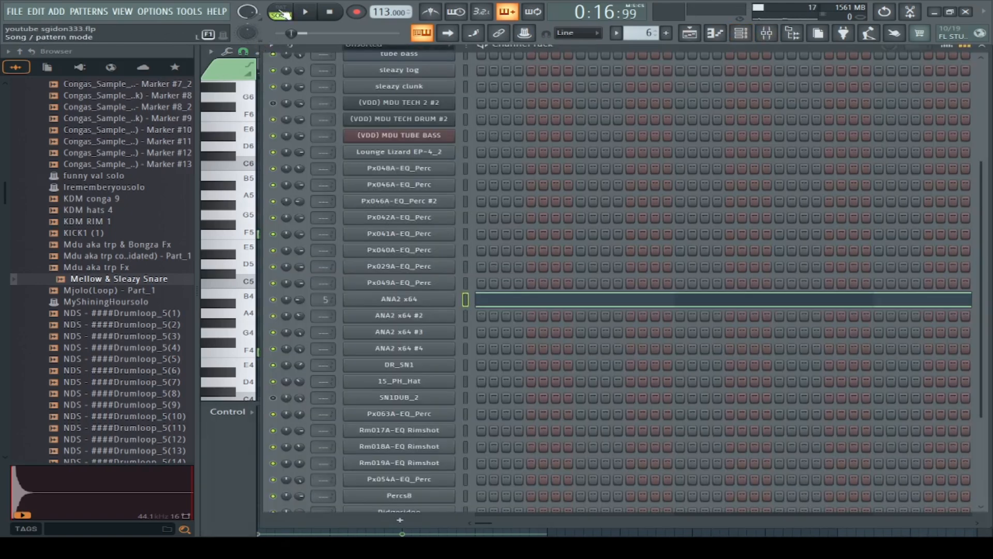
click(323, 13)
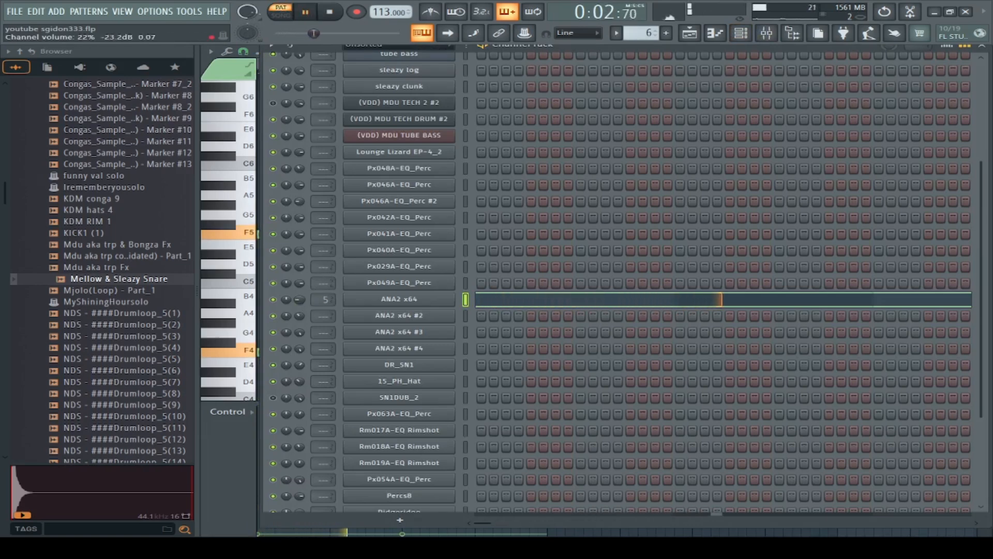
drag(299, 299, 299, 287)
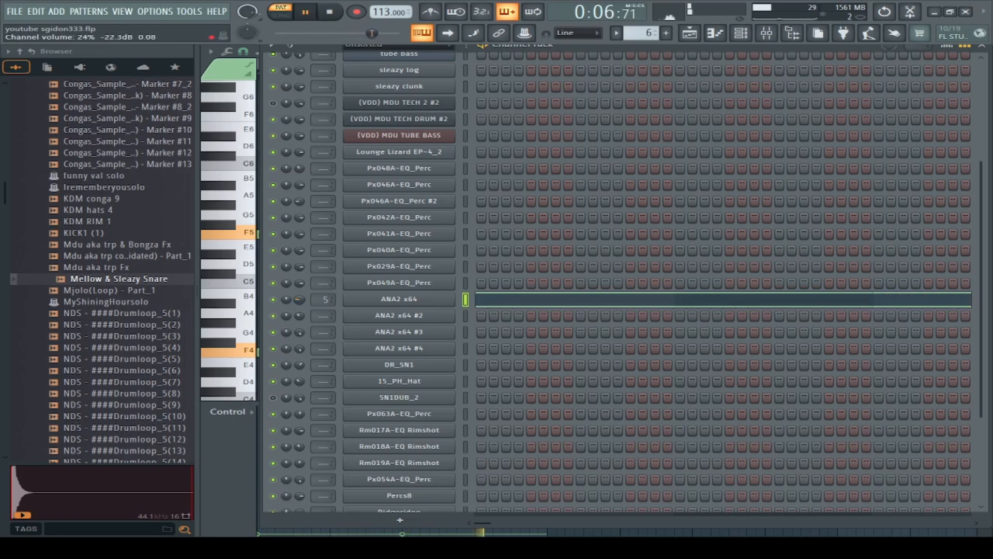
click(688, 34)
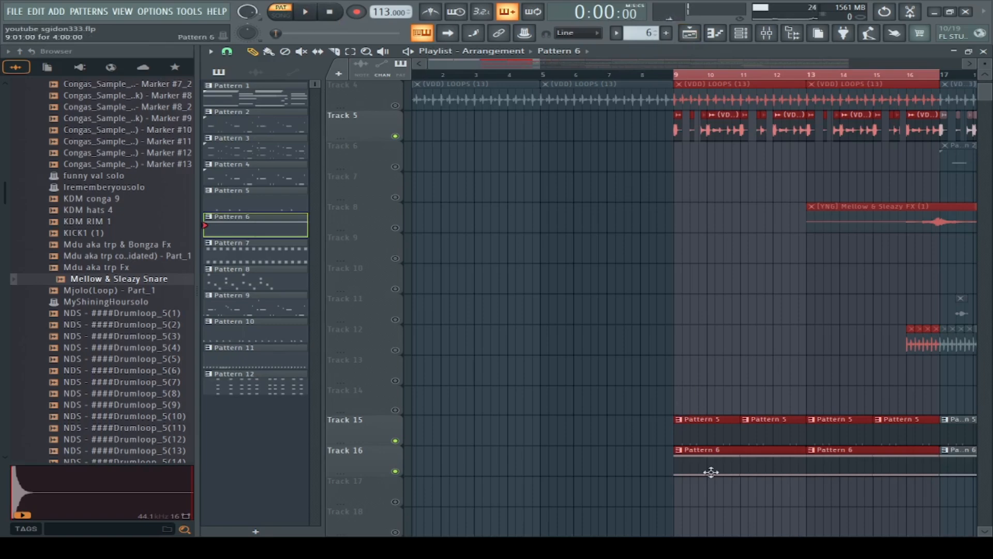
Step: Play Pattern 5 by itself in pattern mode while viewing its percussion steps, then return to the playlist
double_click(709, 447)
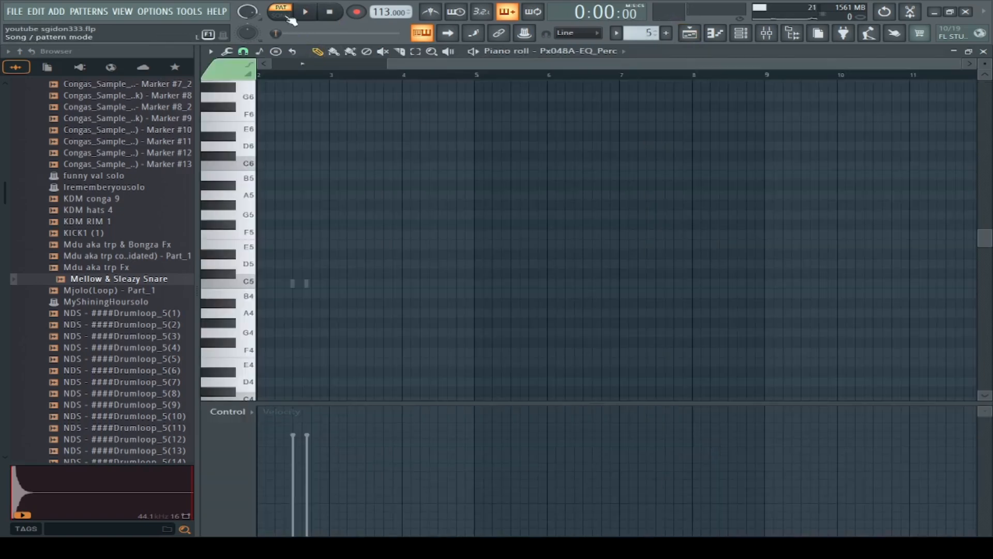
click(740, 33)
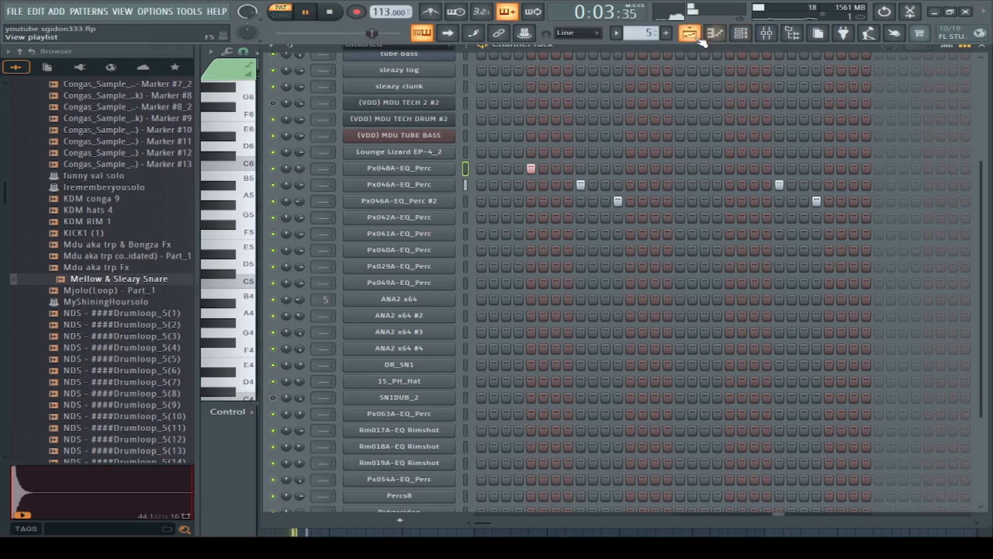
click(715, 33)
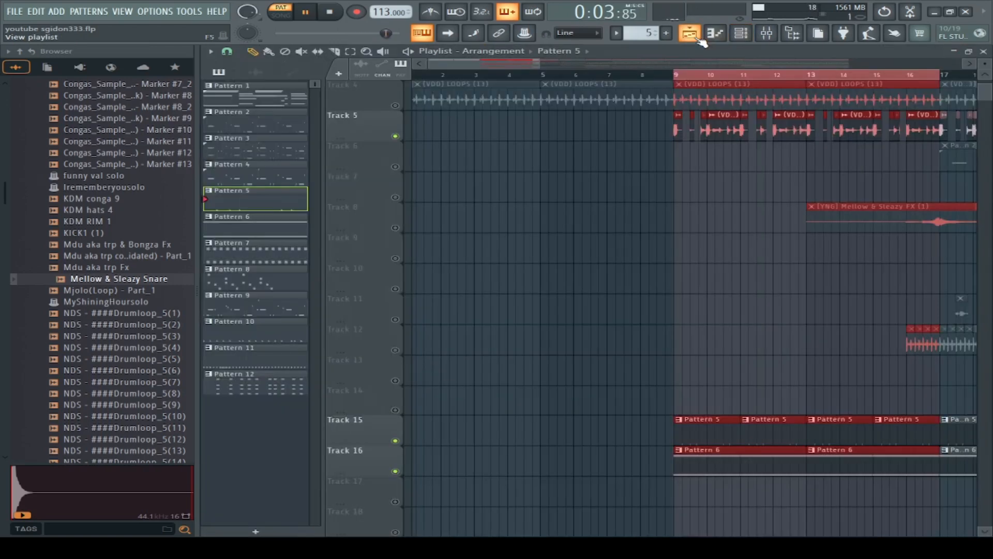
Step: Re-enable all playlist tracks and play bars 9 through 16 in song mode
click(662, 75)
right_click(397, 136)
right_click(397, 136)
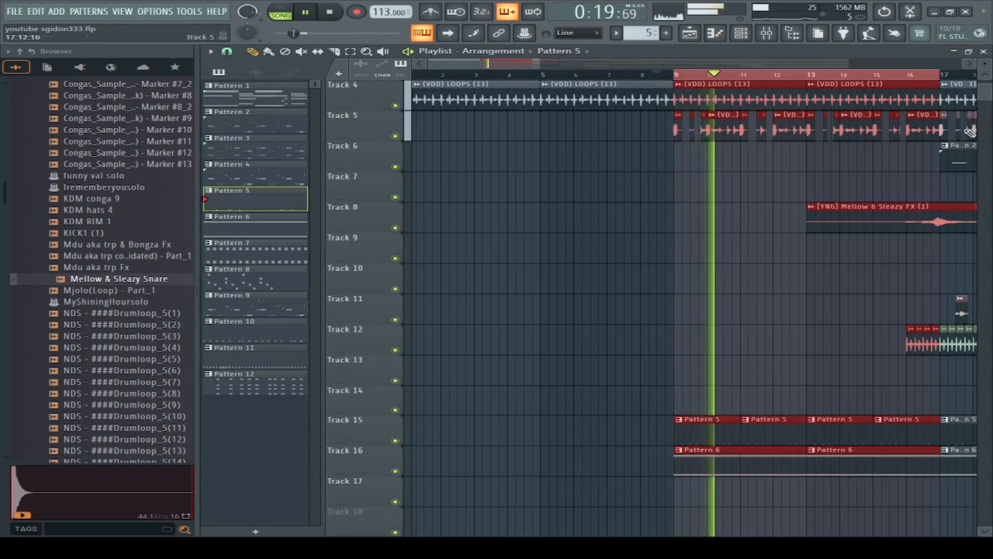
scroll(986, 93, up, 3)
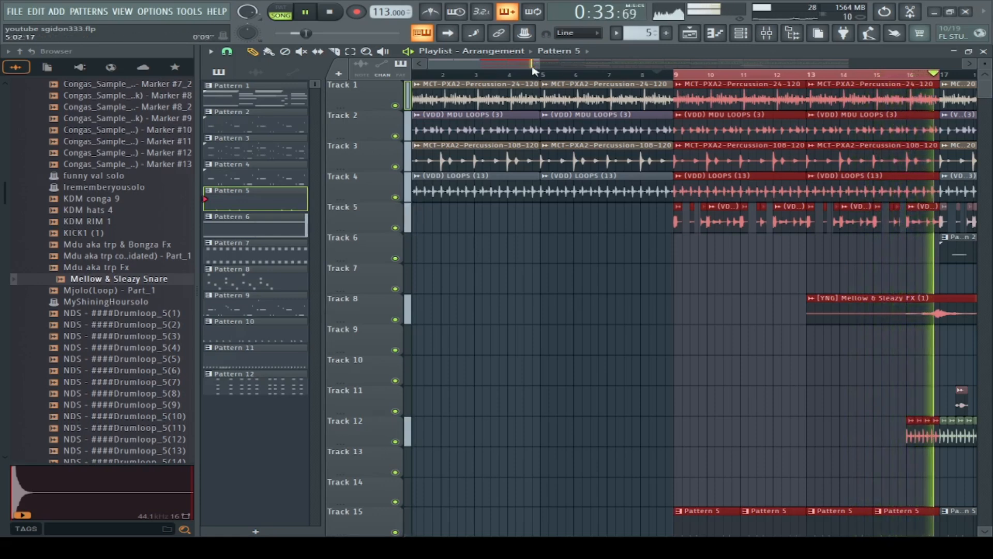
Step: Stop playback and select bars 17 through 24 on the playlist timeline
drag(530, 65, 615, 78)
key(space)
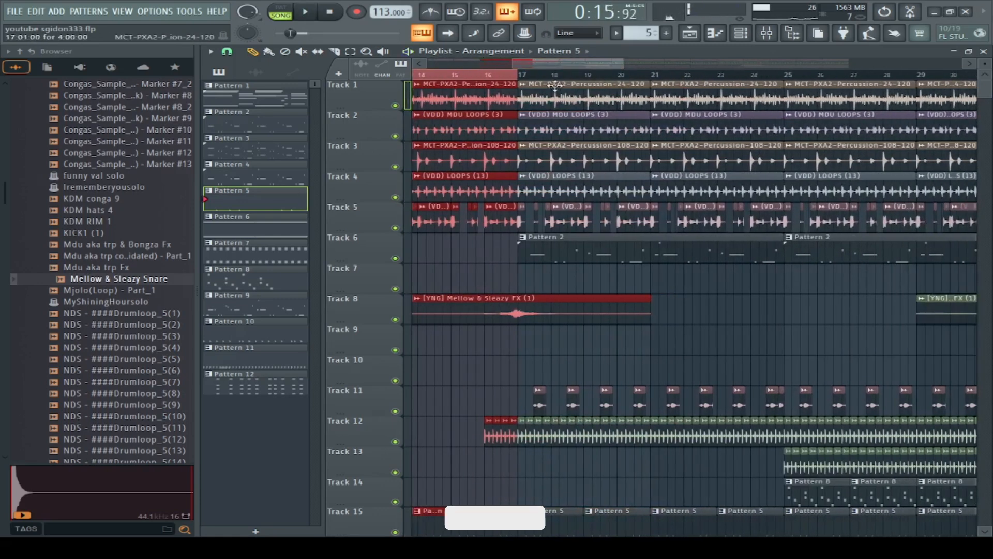
drag(556, 76, 785, 107)
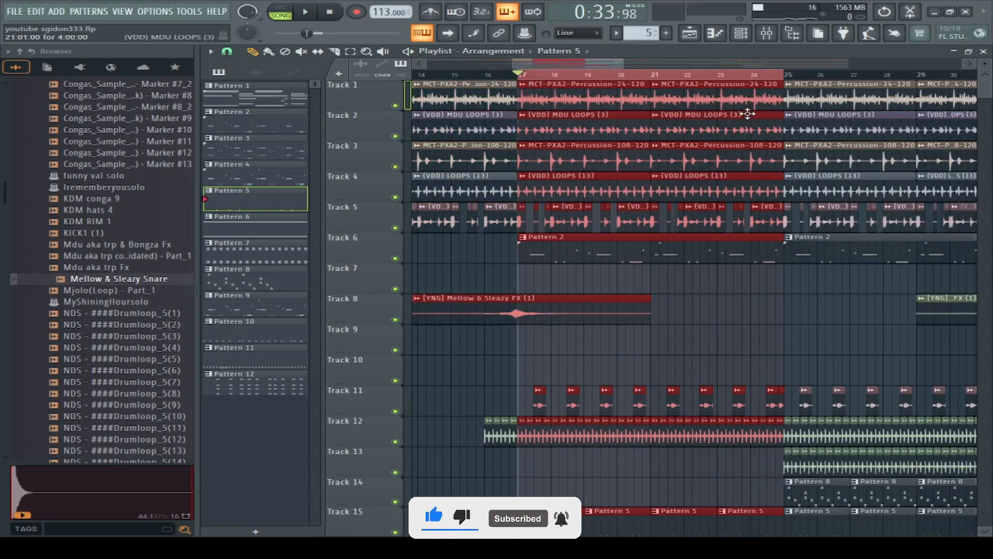
scroll(589, 287, down, 3)
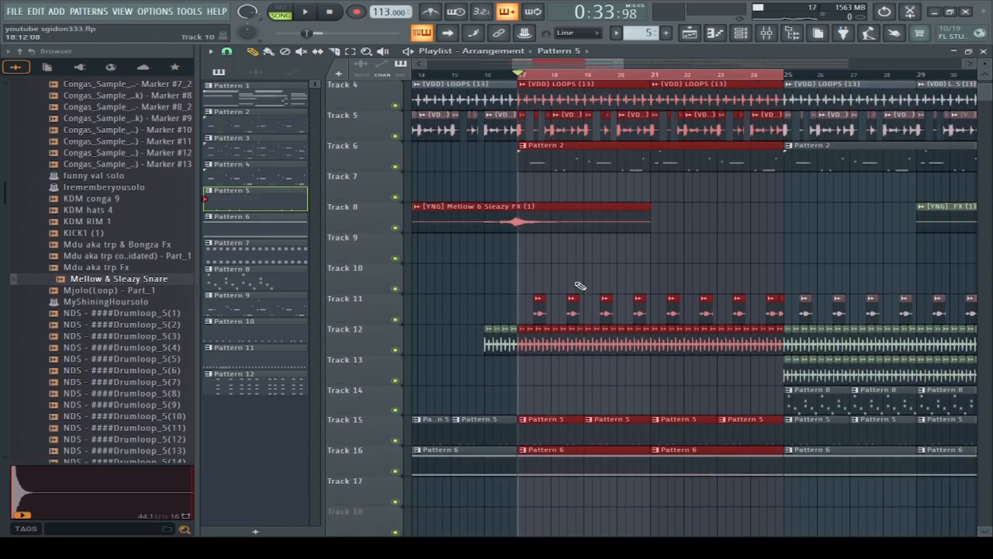
right_click(395, 167)
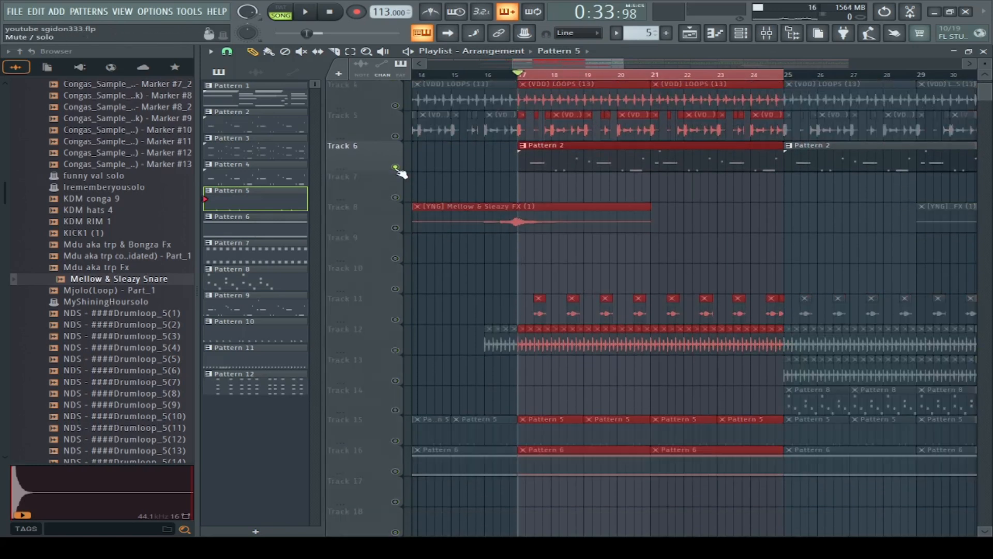
right_click(396, 167)
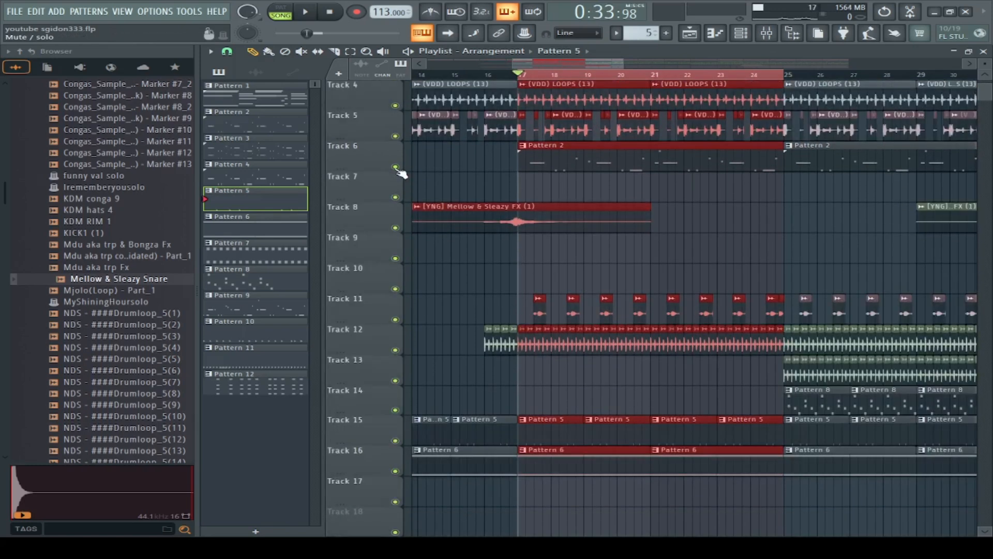
Step: View the Shaker 09 clip settings on Track 12, then play that track soloed from bar 16 and pause
double_click(496, 349)
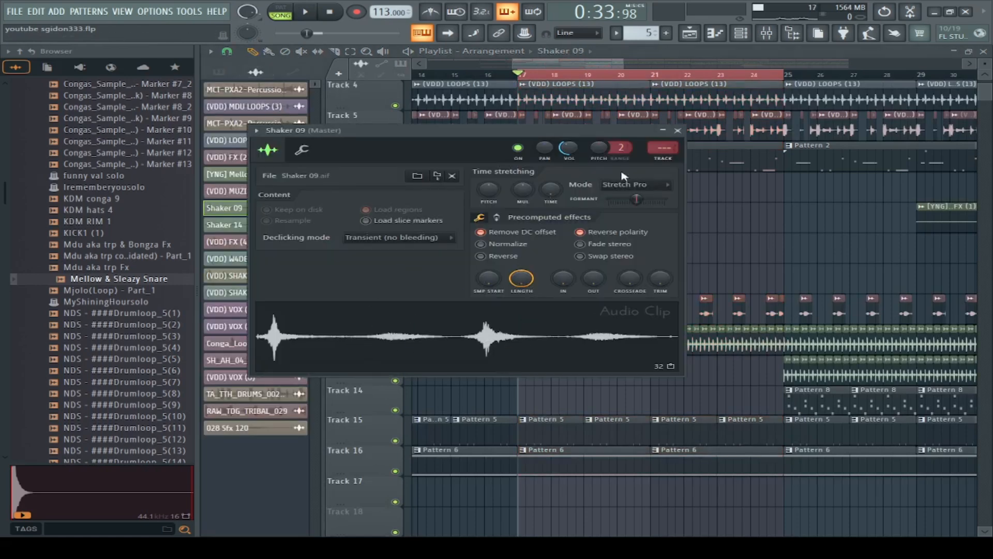
click(678, 131)
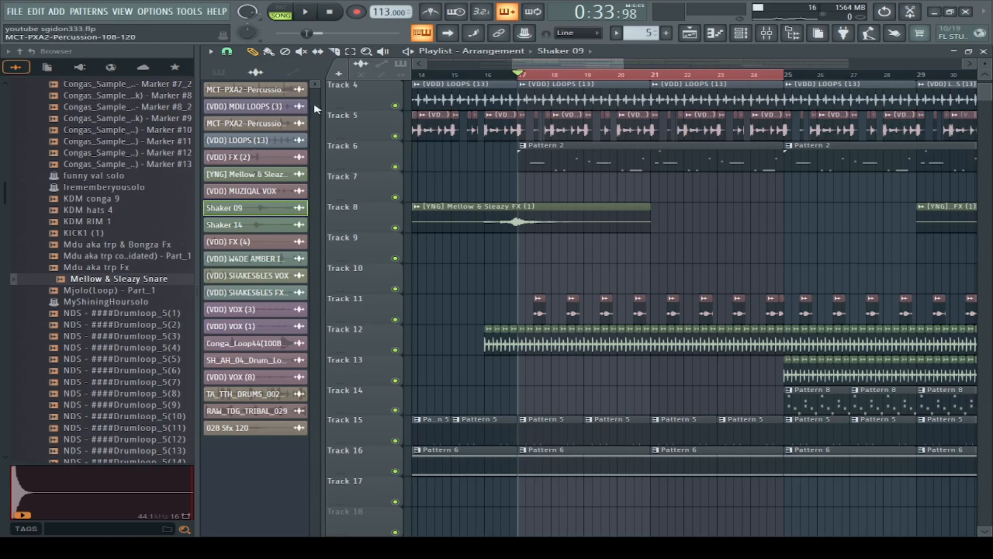
click(489, 76)
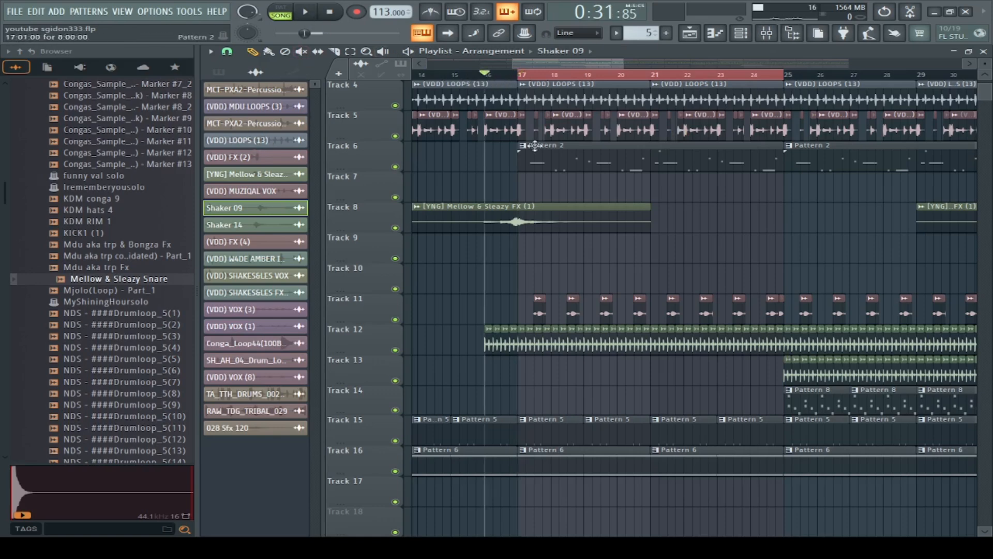
right_click(395, 349)
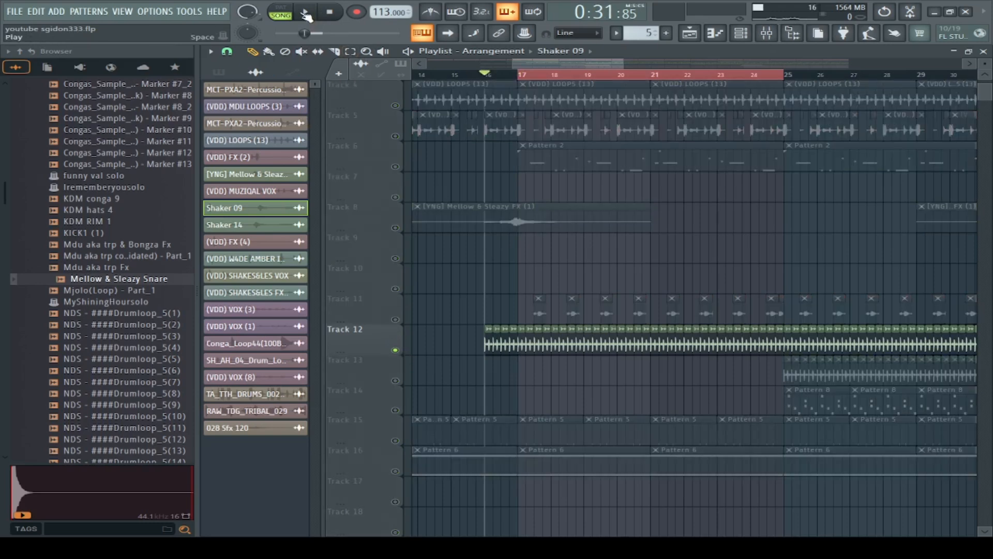
click(305, 14)
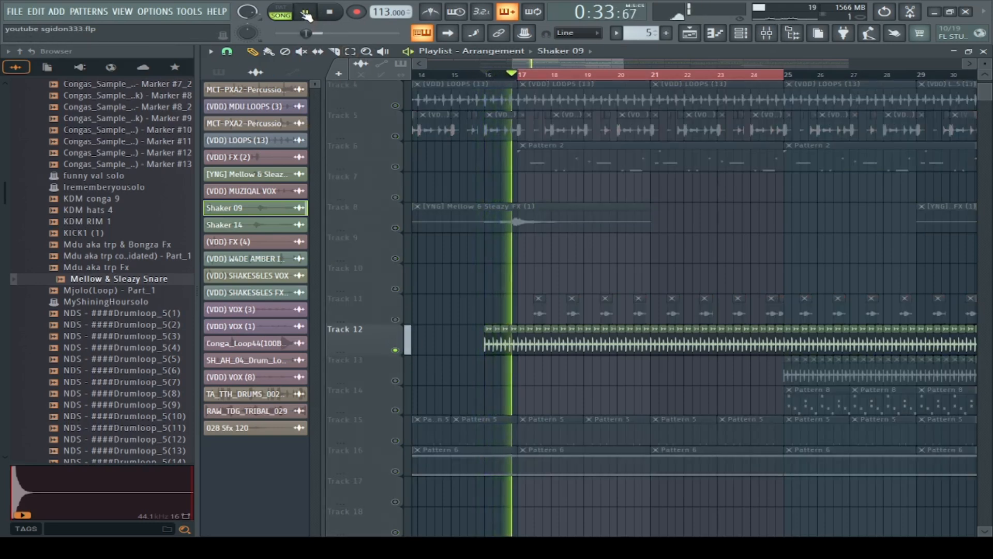
click(306, 14)
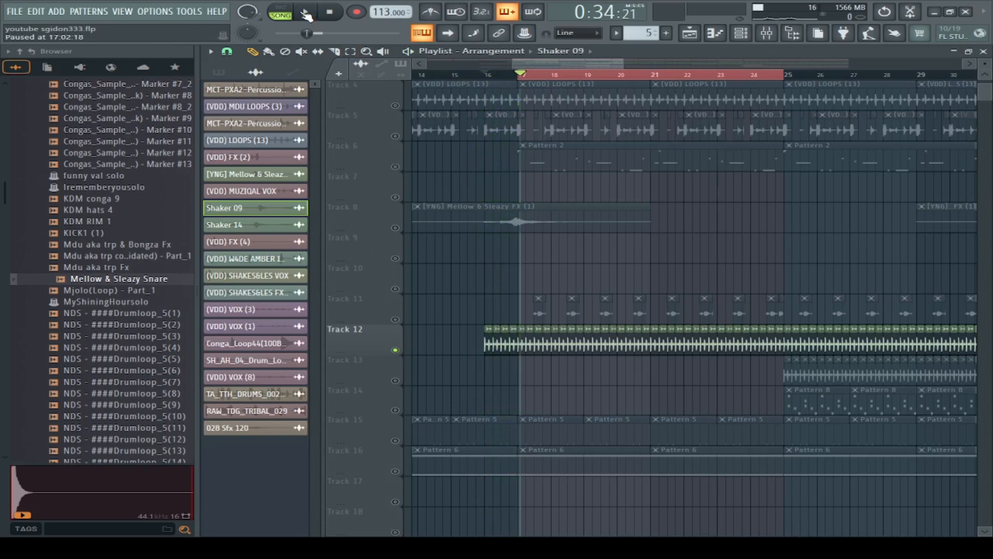
Step: View the (VDD) MUZIQAL VOX clip settings, then enable Track 11 and play it together with Track 12
double_click(539, 315)
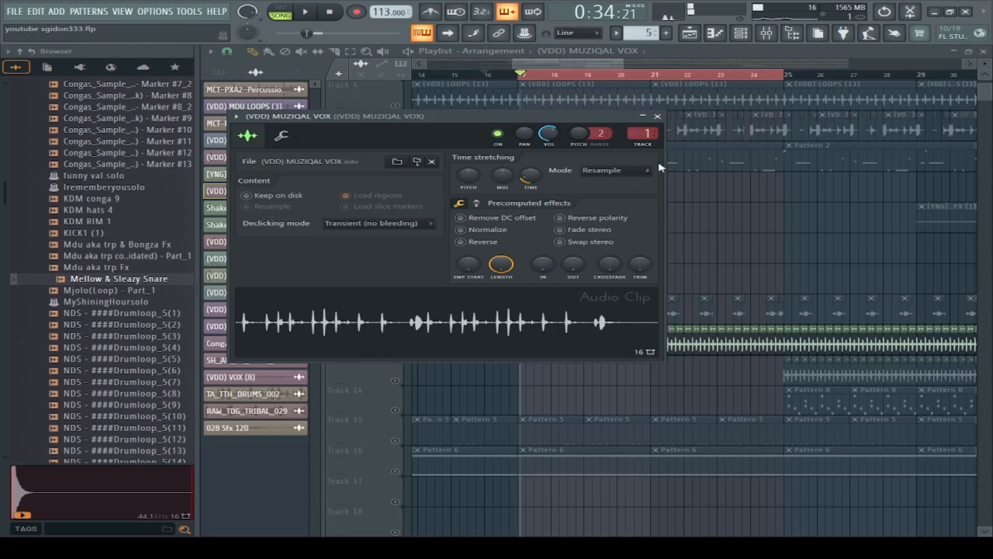
click(658, 117)
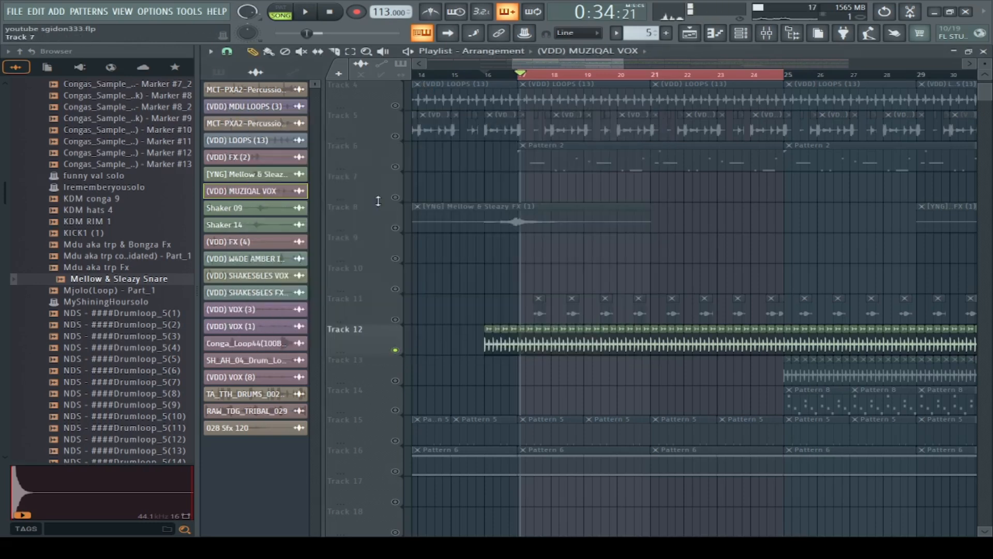
click(395, 319)
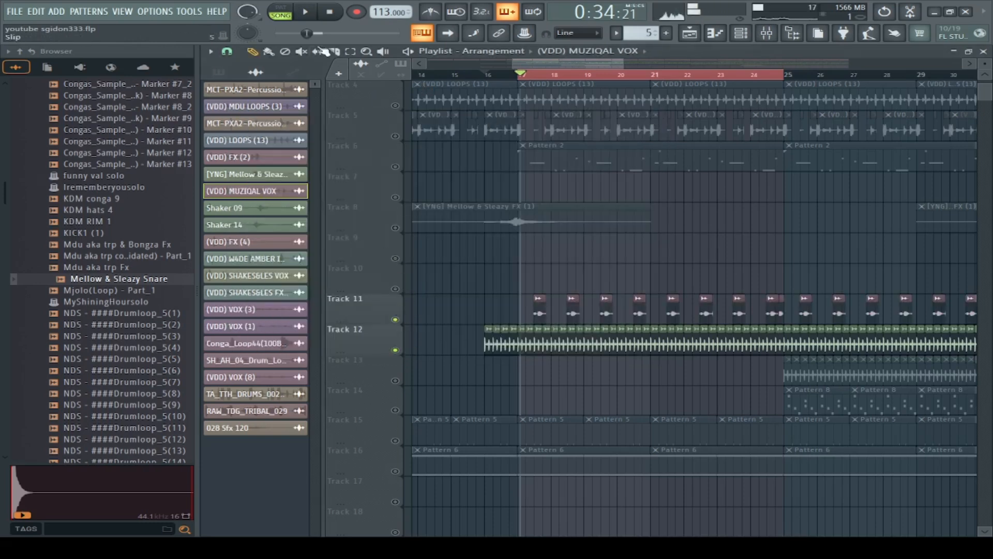
click(304, 16)
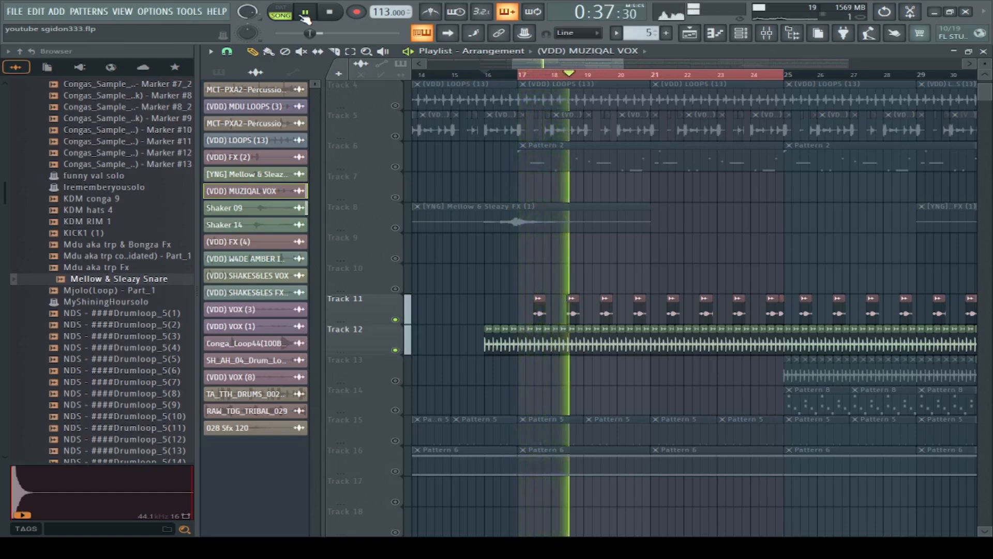
Step: Enable Tracks 1 through 5 to play along with Tracks 11 and 12
click(395, 134)
click(395, 105)
scroll(417, 163, up, 3)
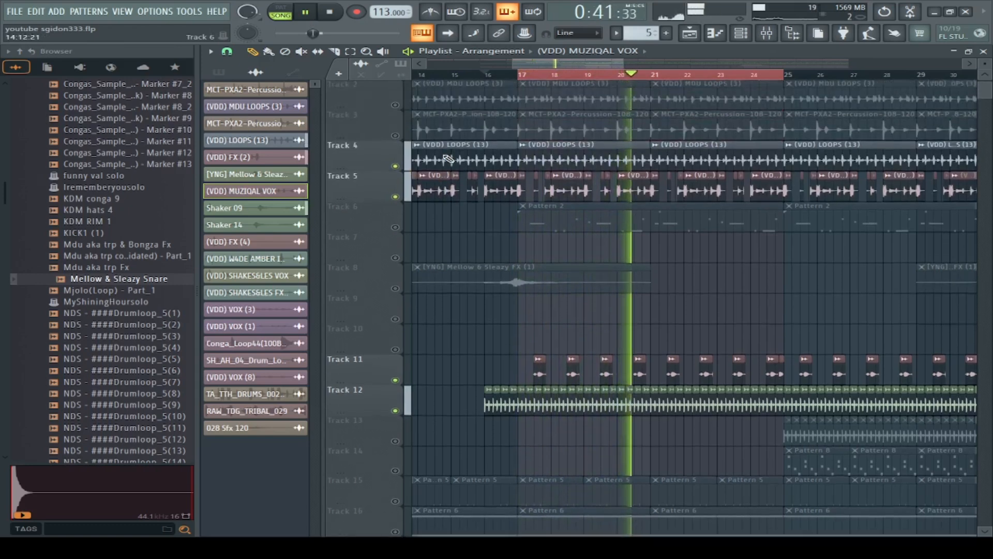
click(395, 167)
click(396, 136)
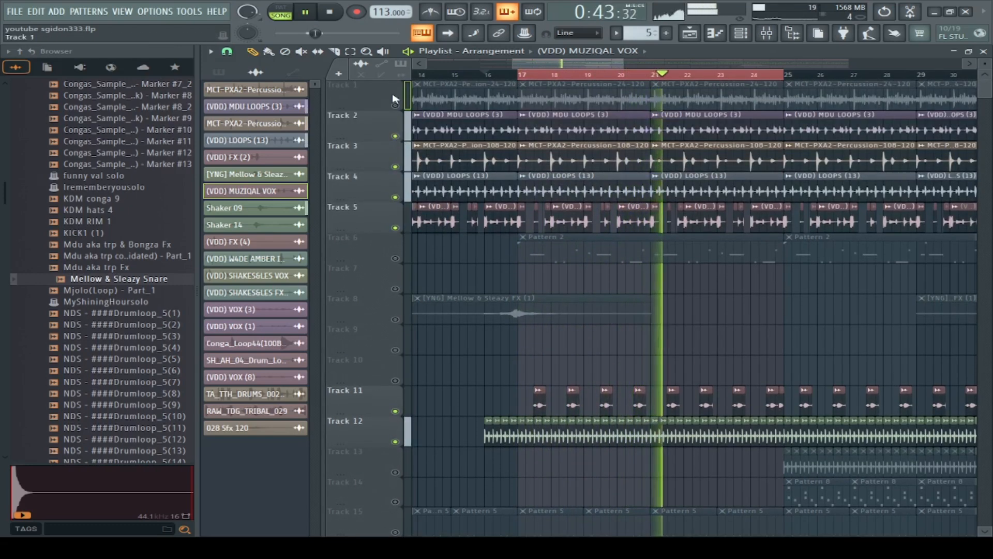
click(396, 105)
Step: Enable Tracks 15, 16 and 8 as well, and play the combination from bar 16
scroll(414, 285, down, 4)
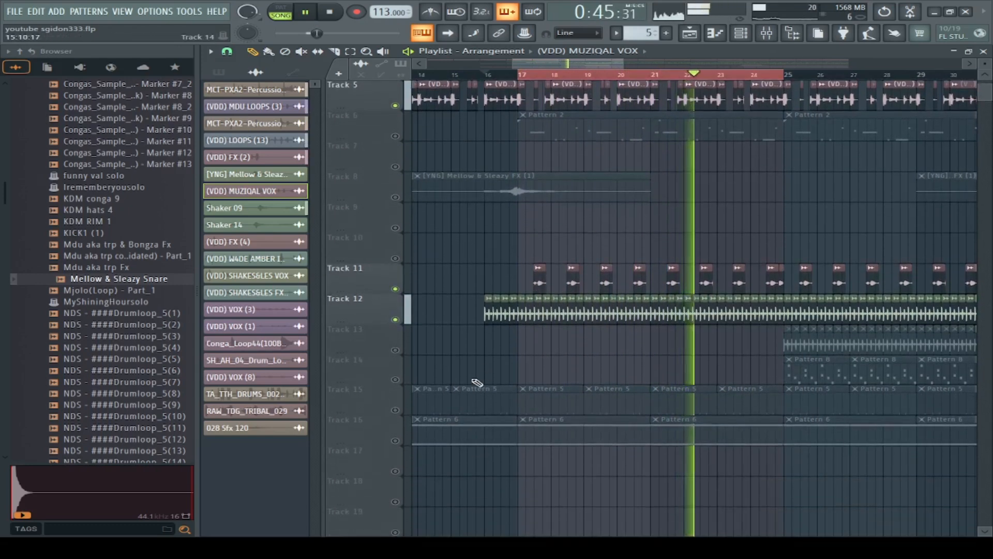
click(396, 410)
click(395, 440)
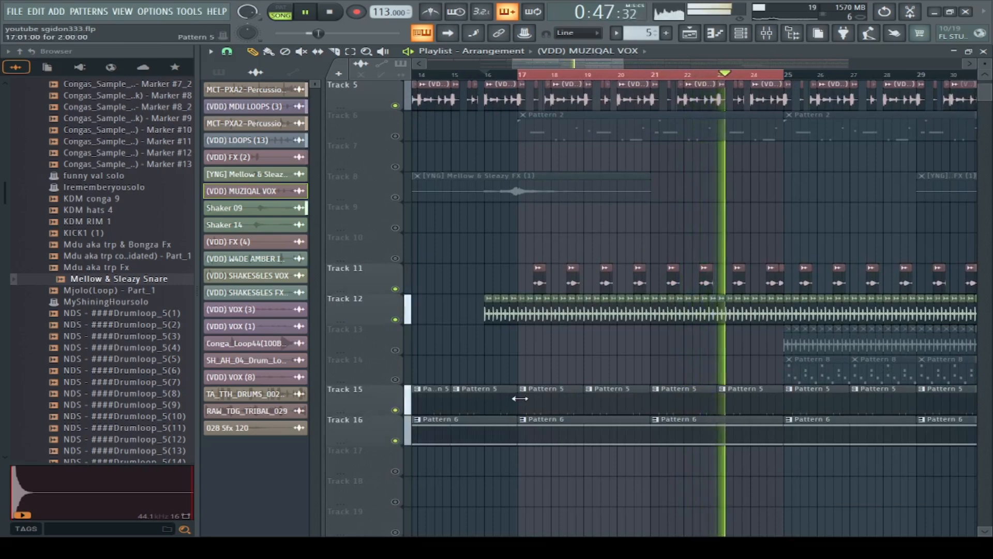
click(395, 197)
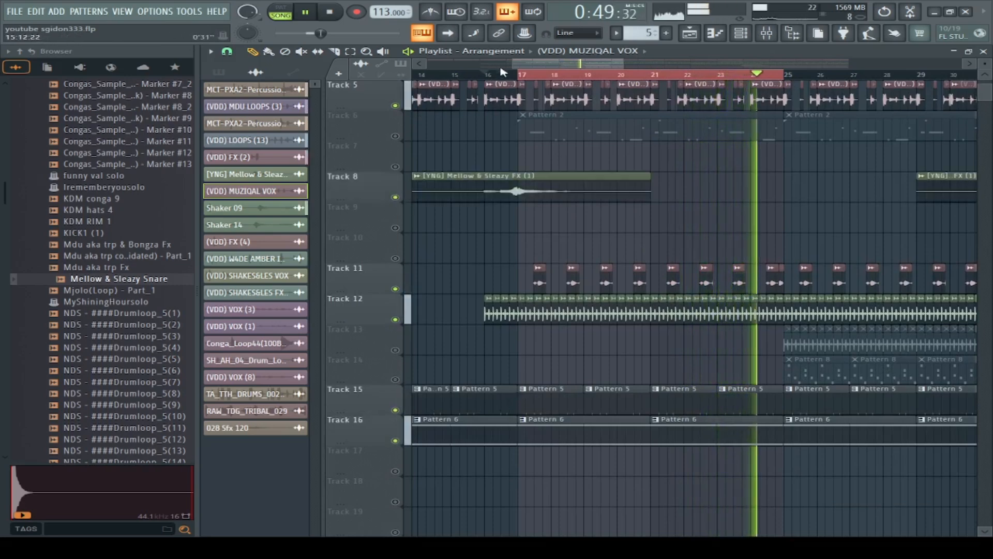
click(494, 74)
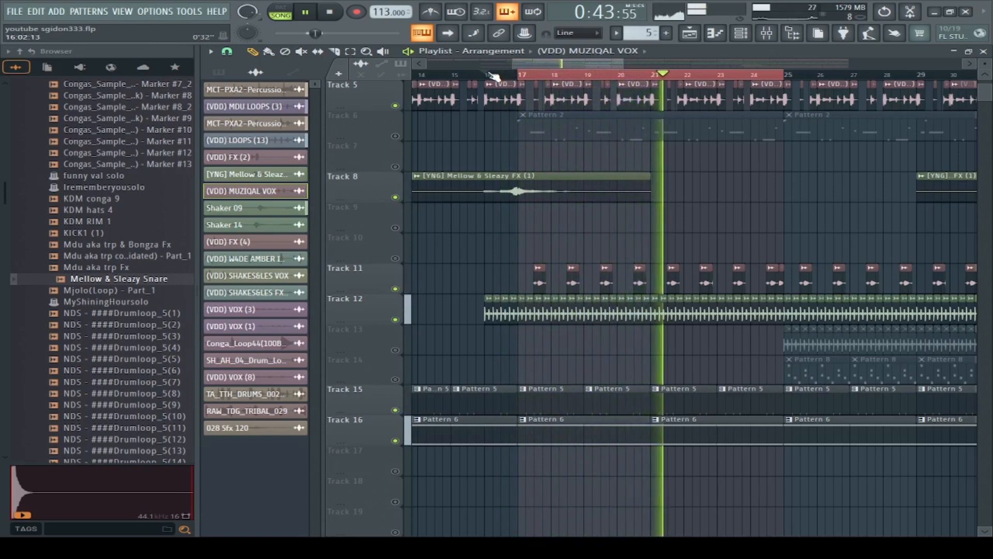
click(491, 77)
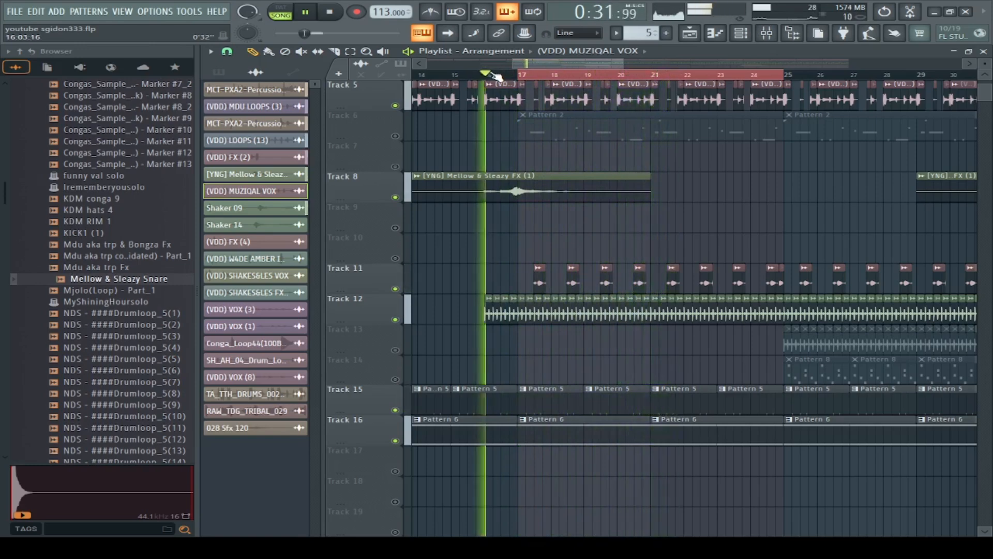
Step: Solo Track 6 and view the (VDD) MDU TECH 2 notes of Pattern 2 in the piano roll
right_click(396, 136)
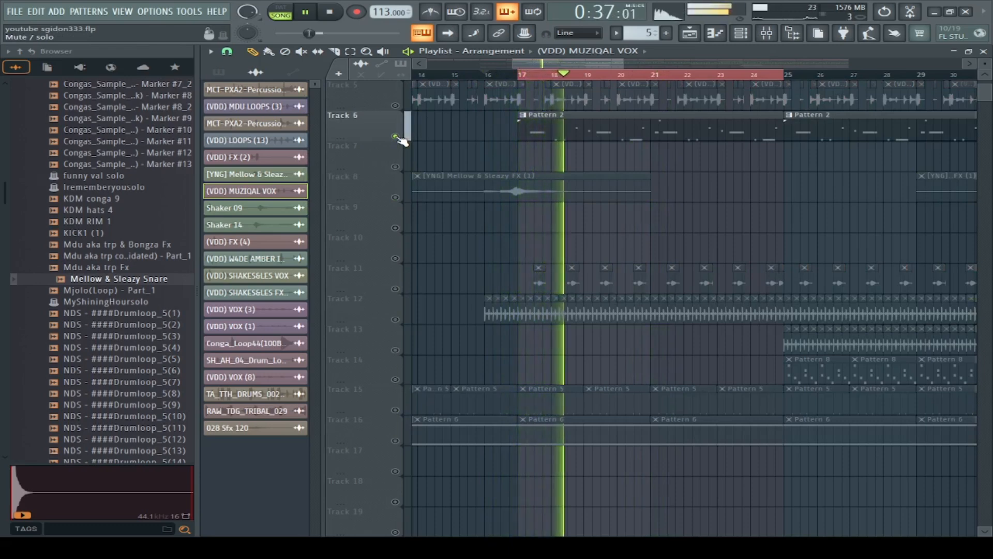
double_click(556, 129)
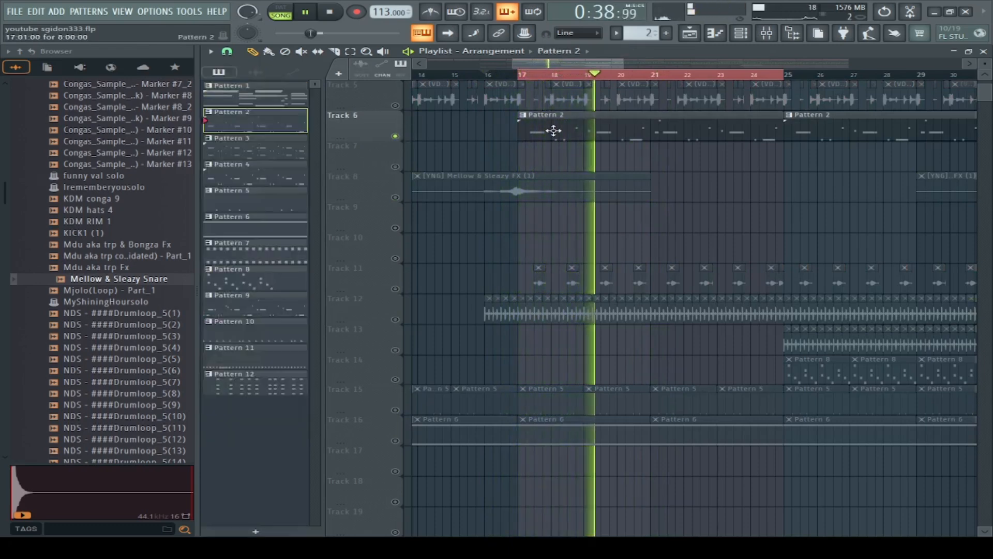
key(F6)
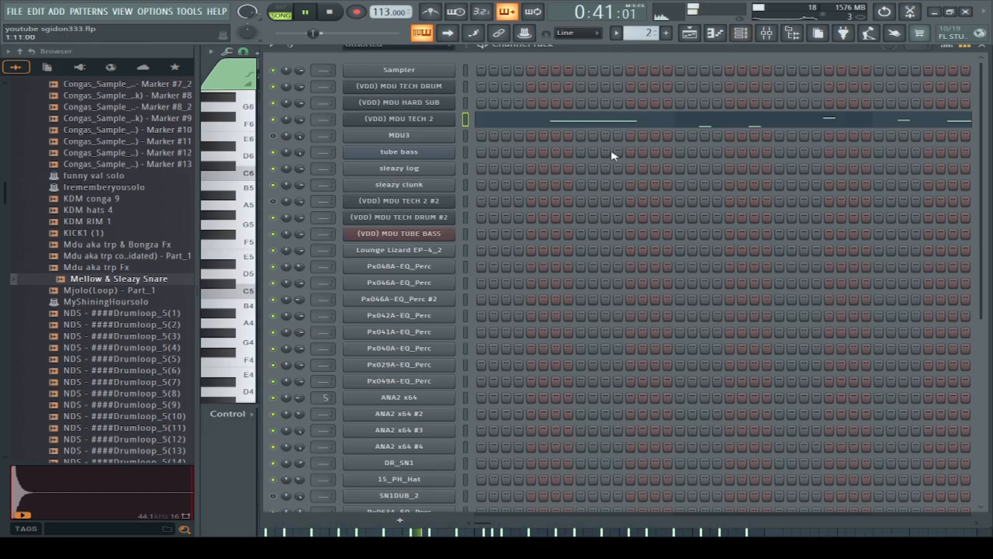
click(559, 126)
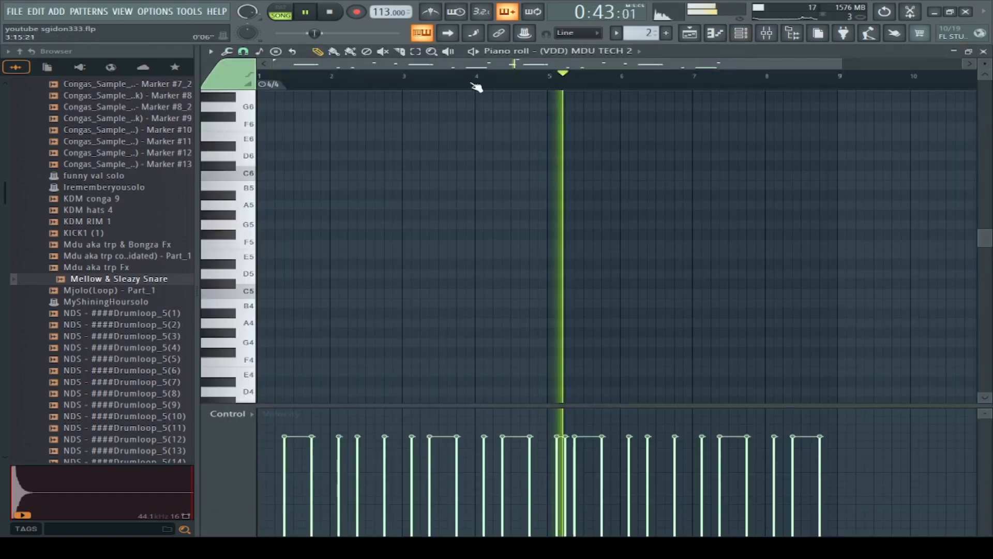
scroll(518, 243, down, 8)
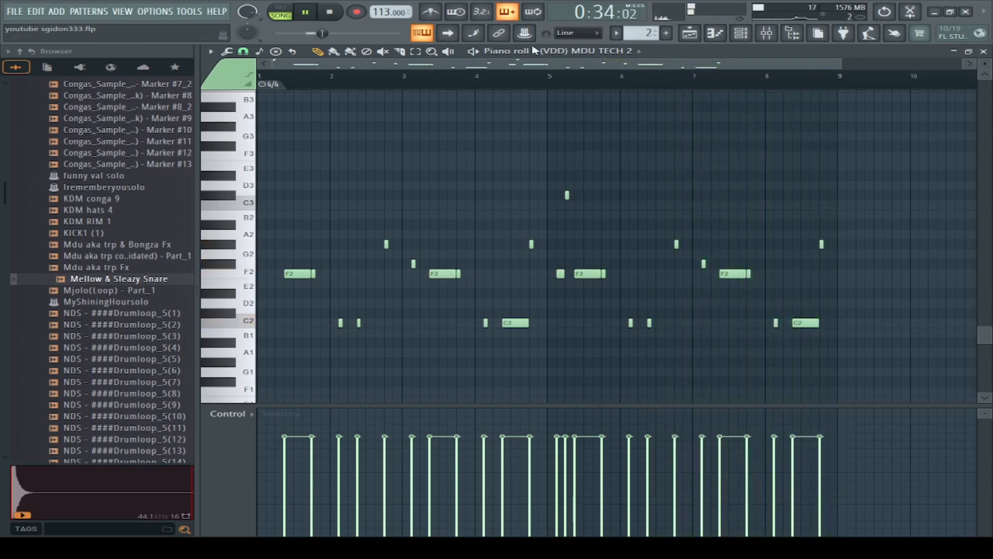
Step: View the Harmless plugin settings of the (VDD) MDU TECH 2 channel, then close them
click(749, 32)
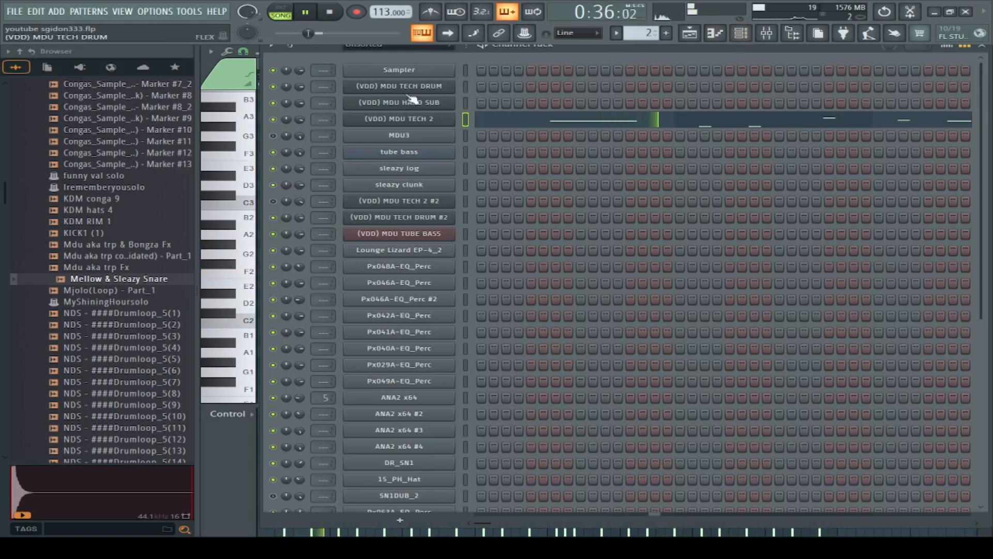
click(422, 122)
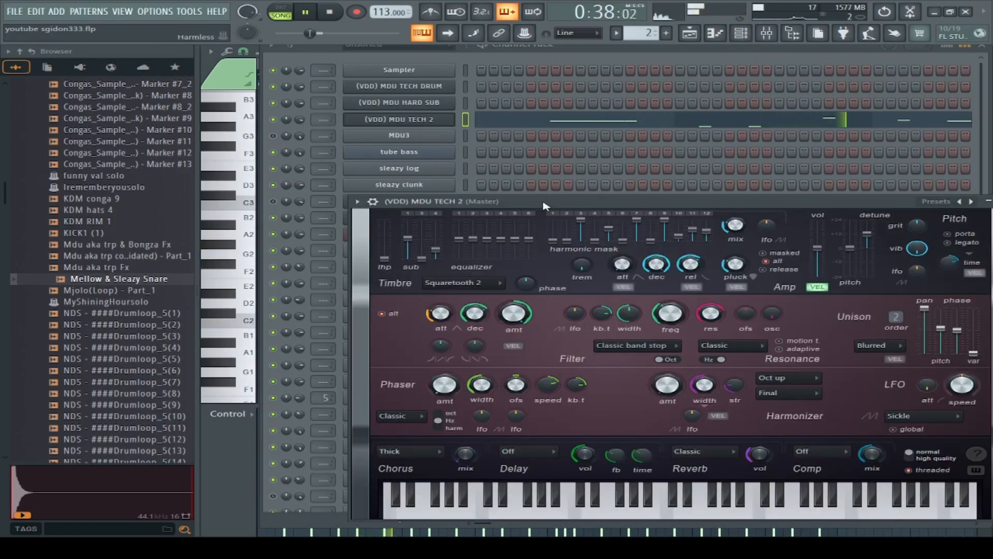
drag(553, 204, 475, 107)
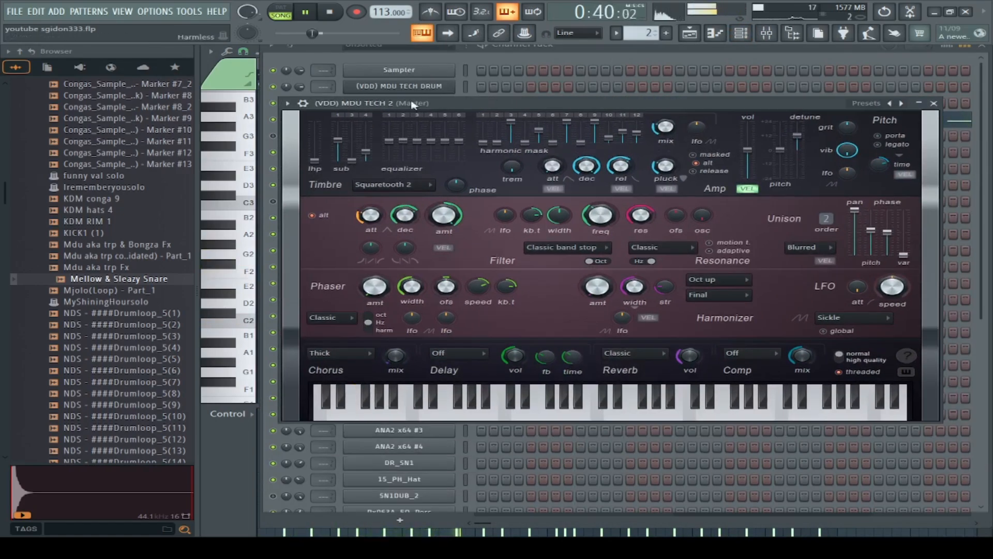
click(919, 104)
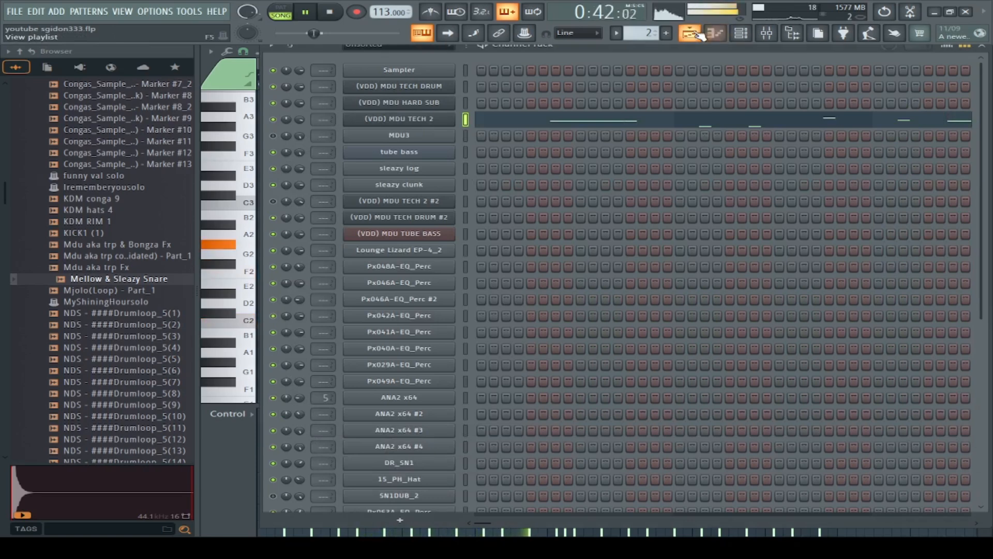
Step: Return to the playlist, stop playback, re-enable all tracks and play the full mix from bar 16
click(689, 33)
click(329, 12)
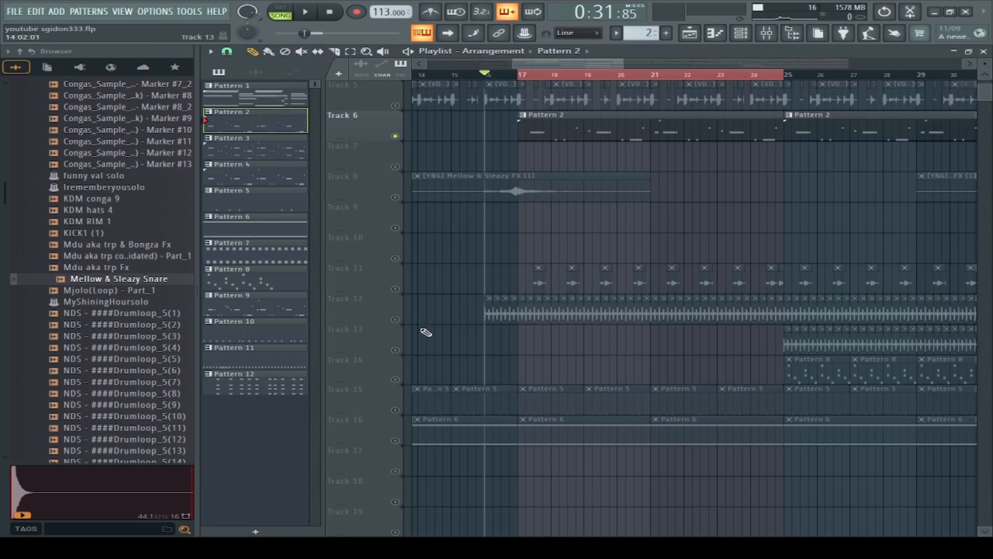
right_click(397, 319)
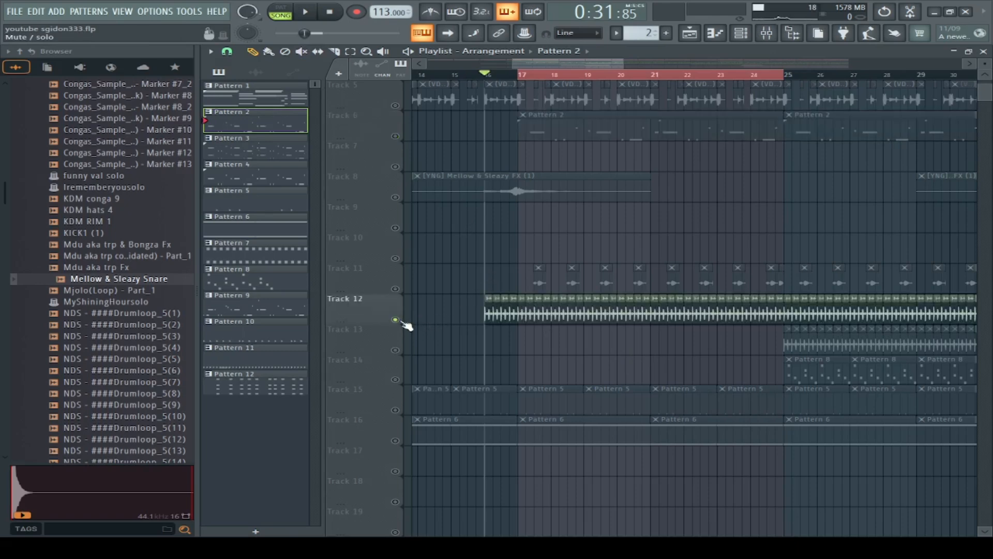
right_click(397, 320)
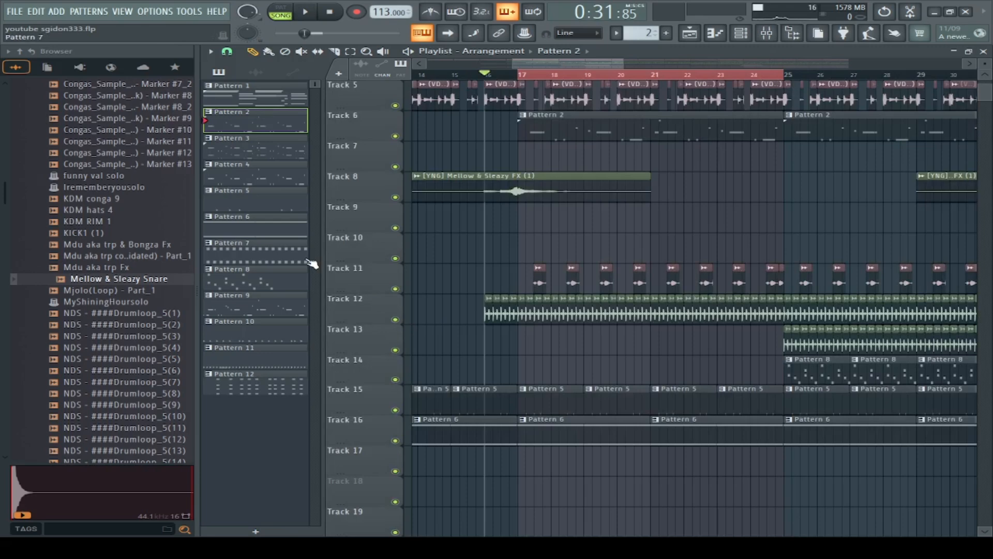
key(space)
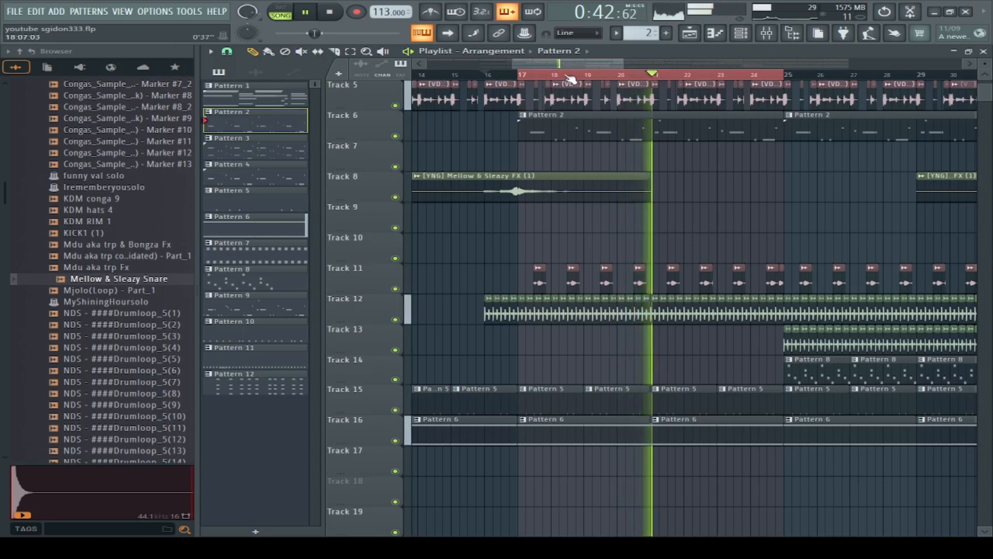
Step: Stop playback and select bars 25 through 32 with their clips on the playlist timeline
drag(583, 66, 614, 66)
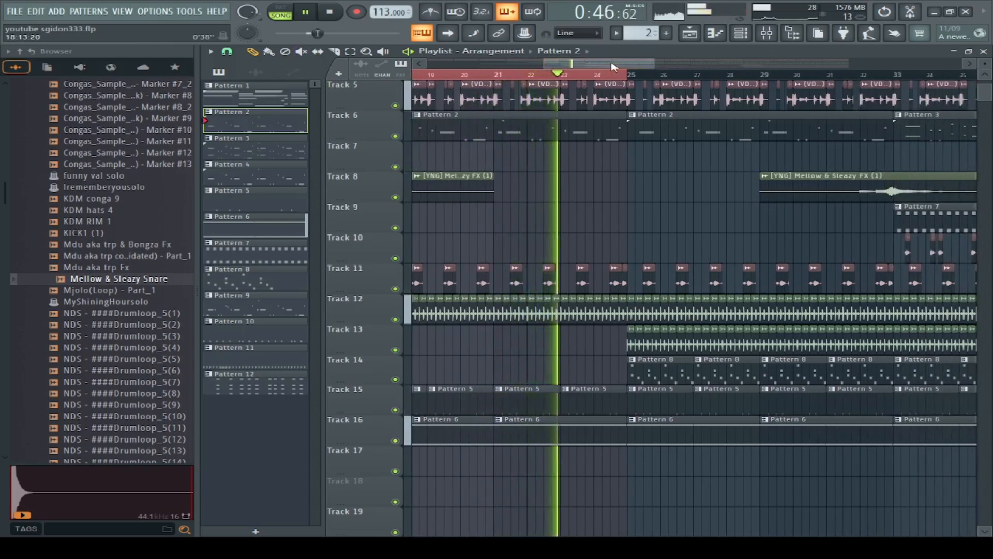
scroll(671, 126, up, 4)
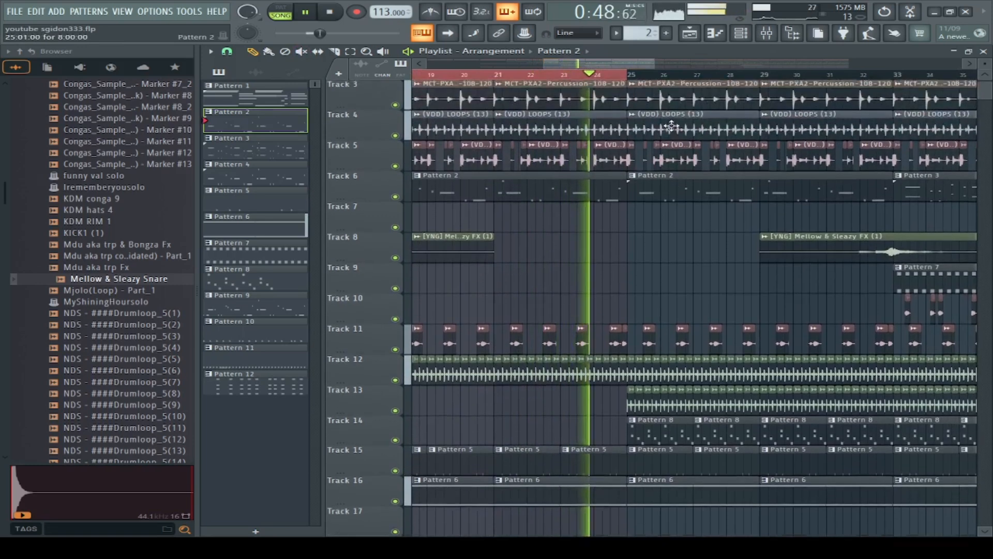
scroll(672, 125, down, 3)
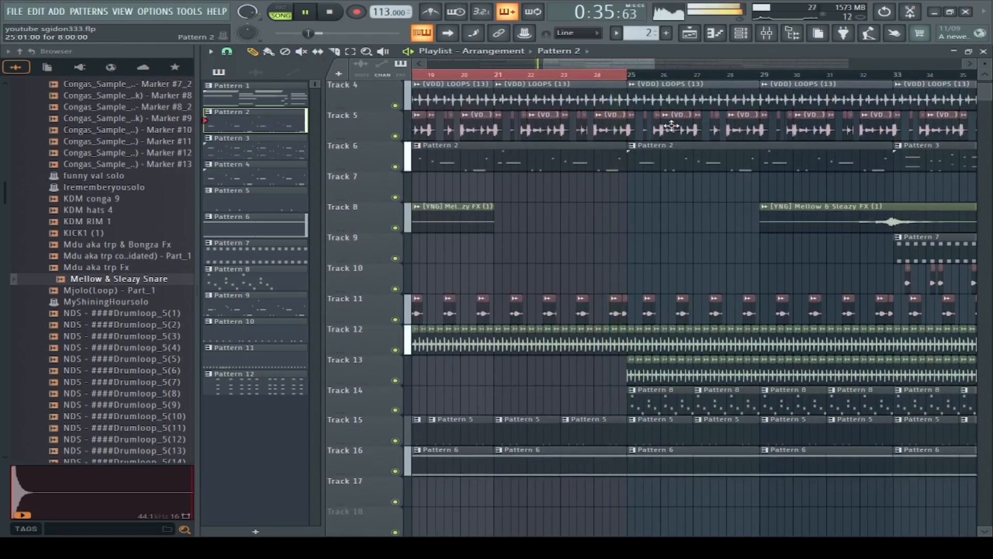
key(space)
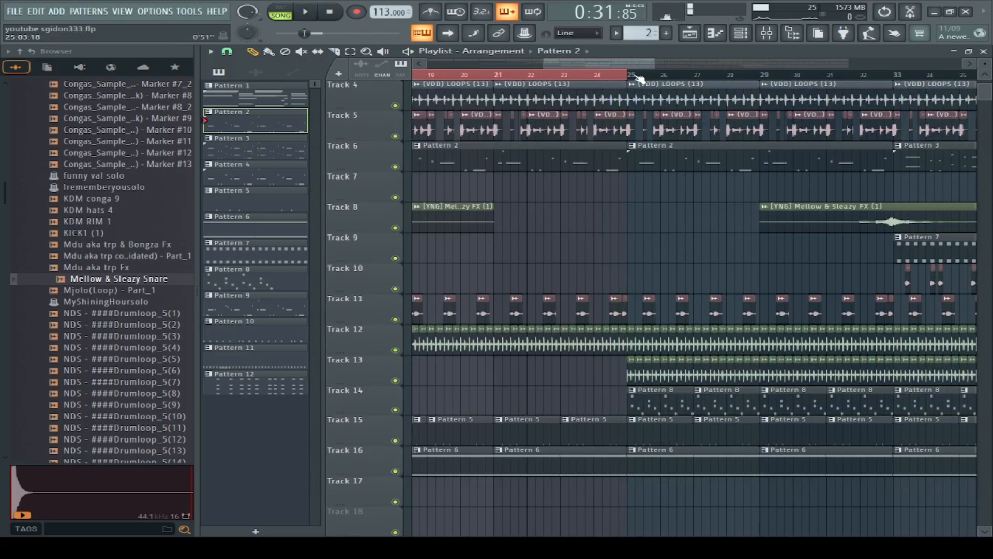
drag(640, 79, 882, 141)
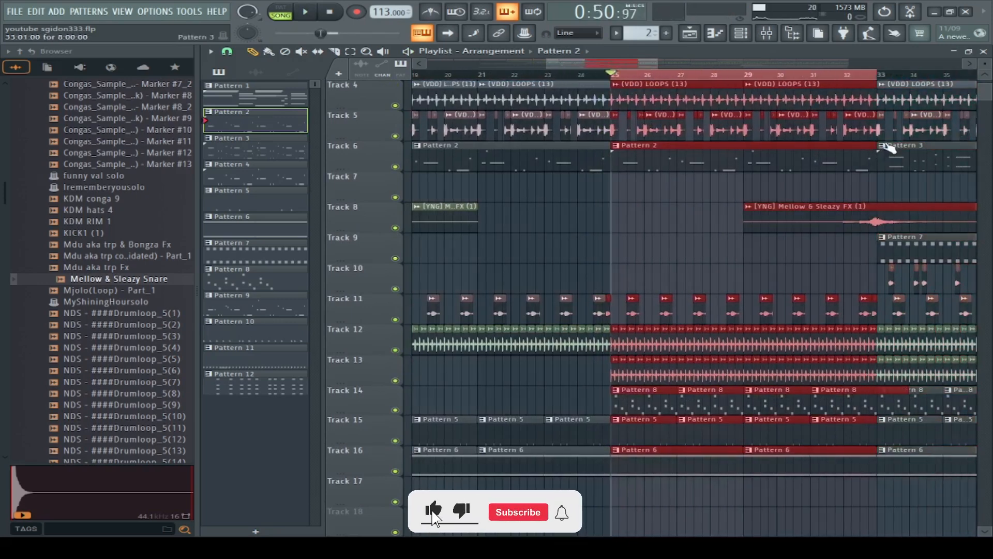
Step: Briefly play the song from just before bar 25, then stop playback
click(604, 79)
key(space)
key(space)
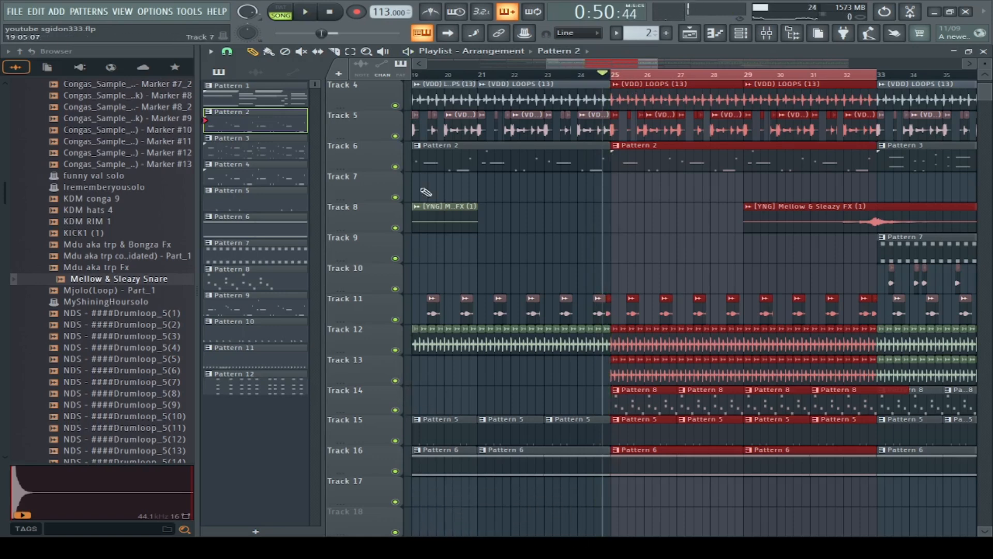
click(328, 12)
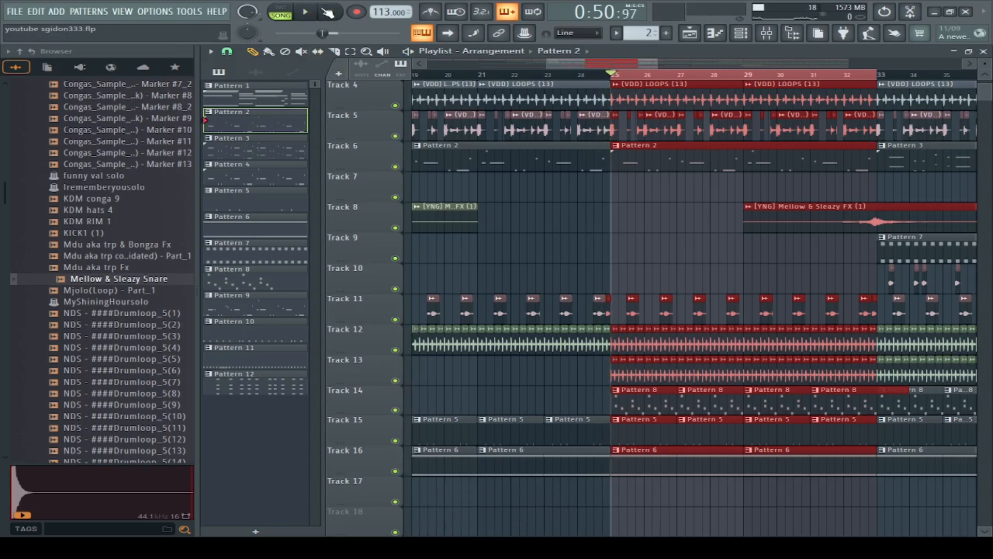
Step: View the clip settings of Shaker 14 on Track 13 and Shaker 09 on Track 12
double_click(648, 372)
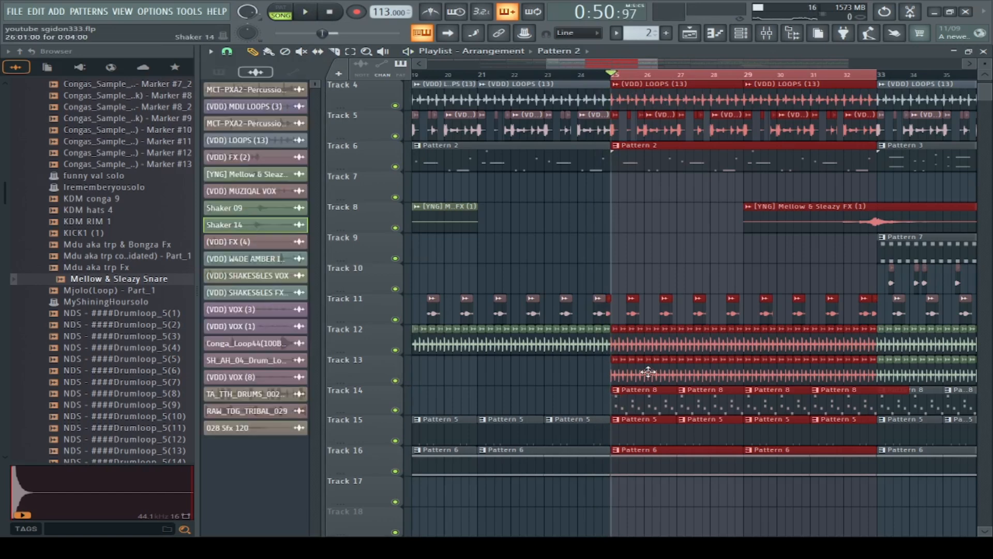
click(698, 145)
double_click(664, 349)
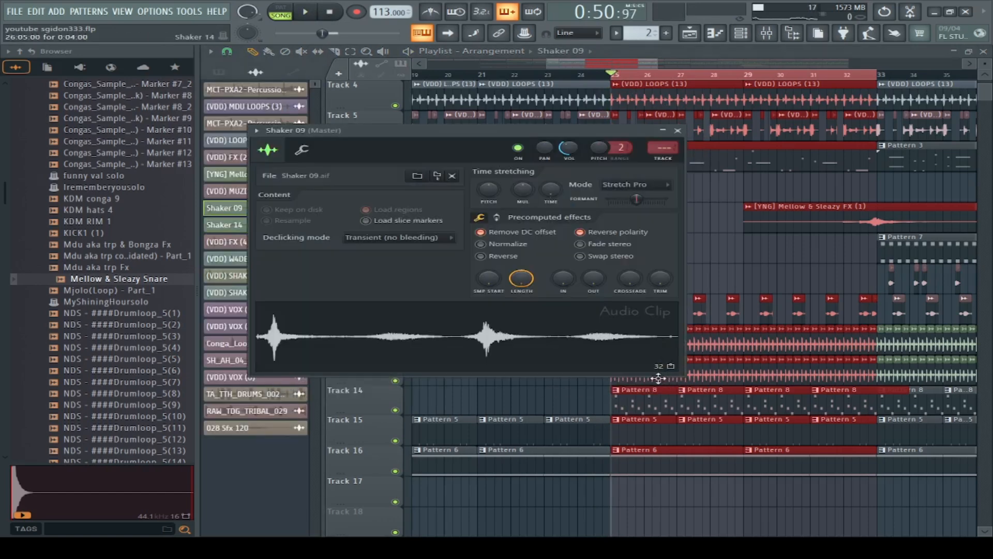
click(731, 381)
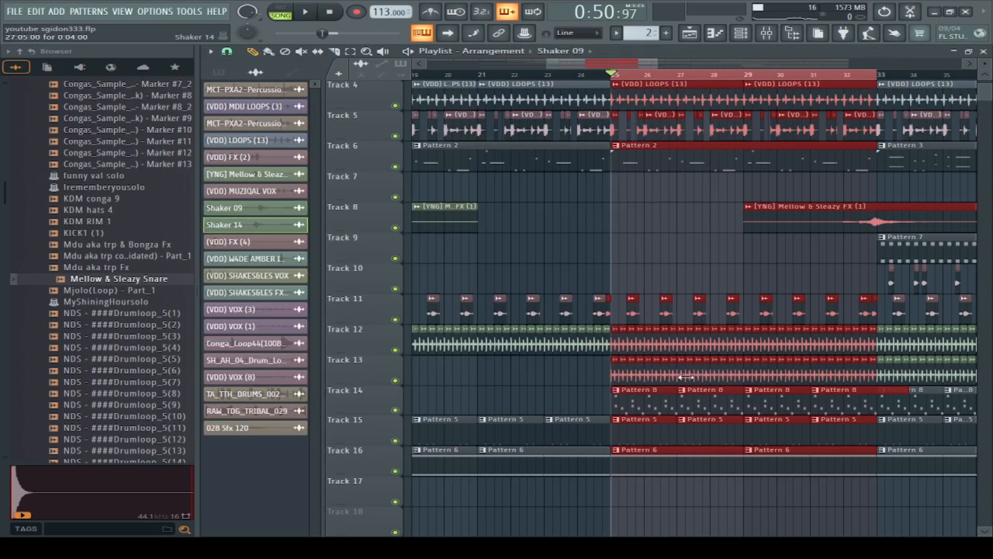
Step: Open Pattern 8 from Track 14, play it in pattern mode and view the ANA2 x64 #3 notes in the piano roll
double_click(636, 406)
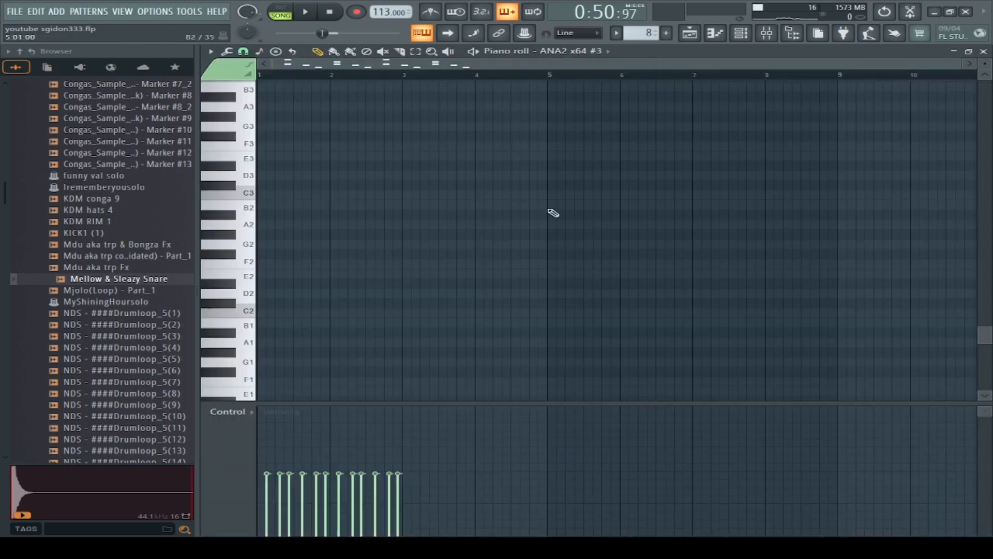
key(F6)
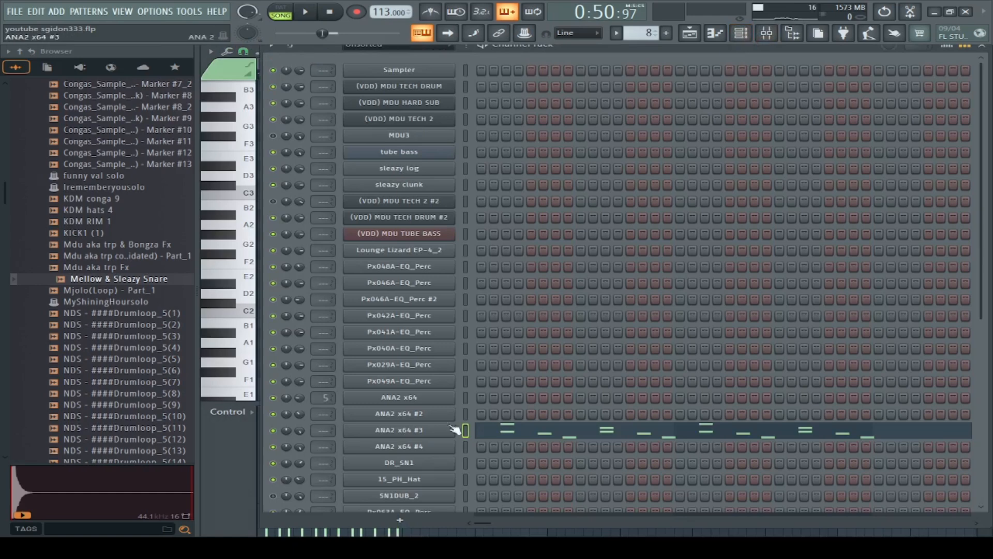
key(l)
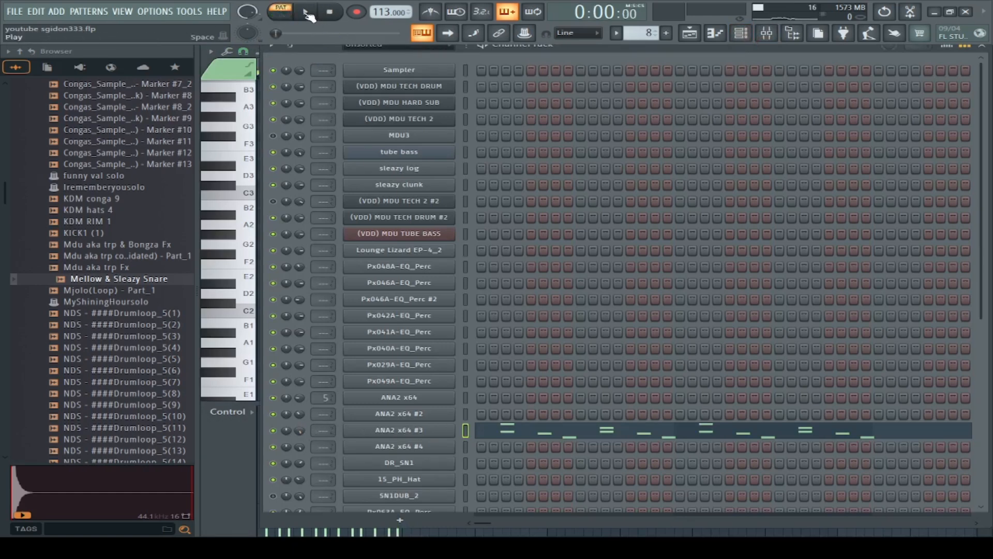
click(307, 12)
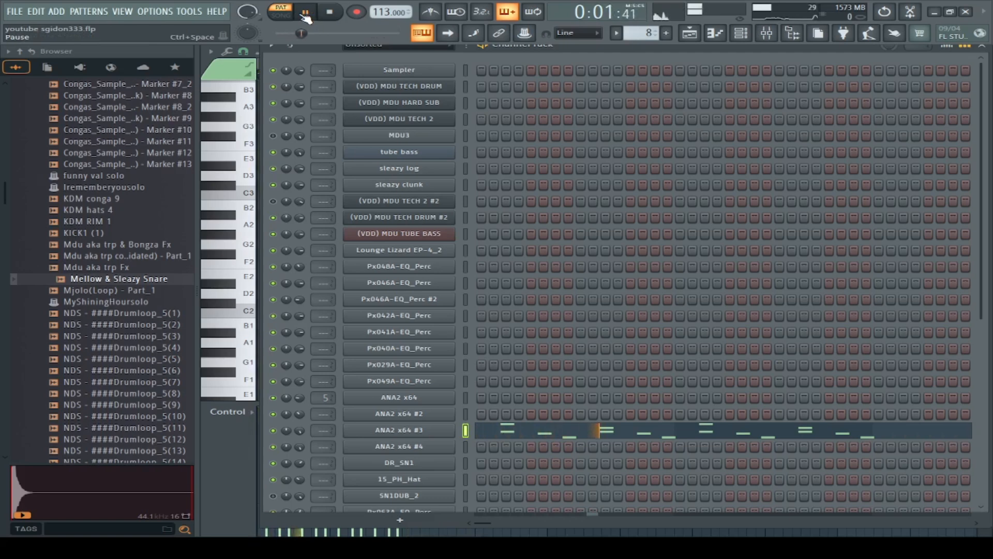
click(498, 429)
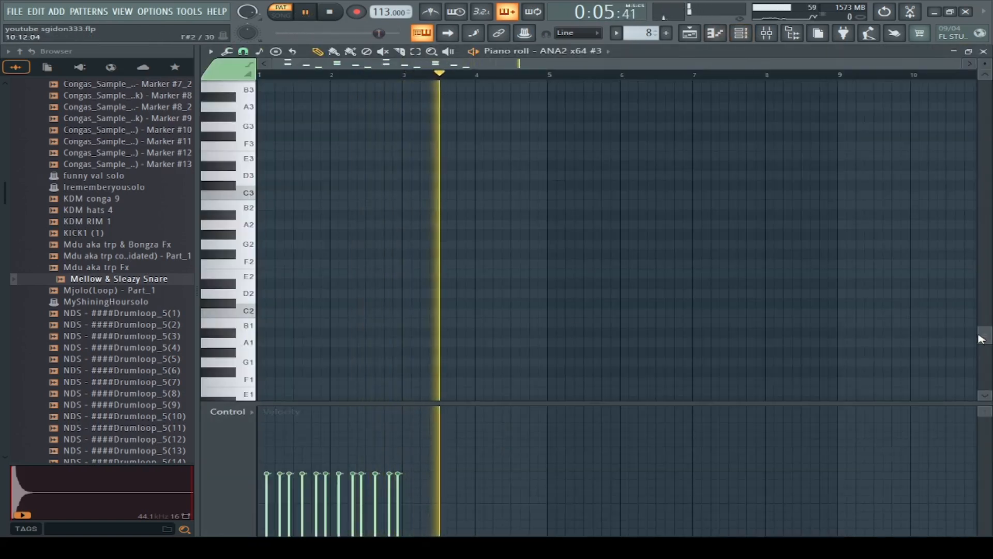
drag(982, 339, 983, 222)
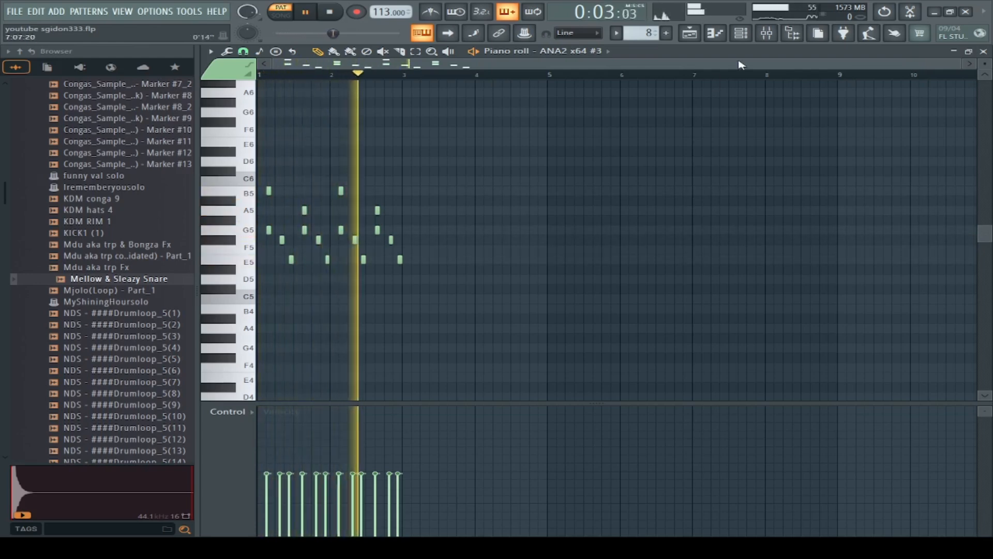
Step: View the ANA2 x64 #3 synth settings while the pattern plays, stop playback and close the plugin window
click(741, 33)
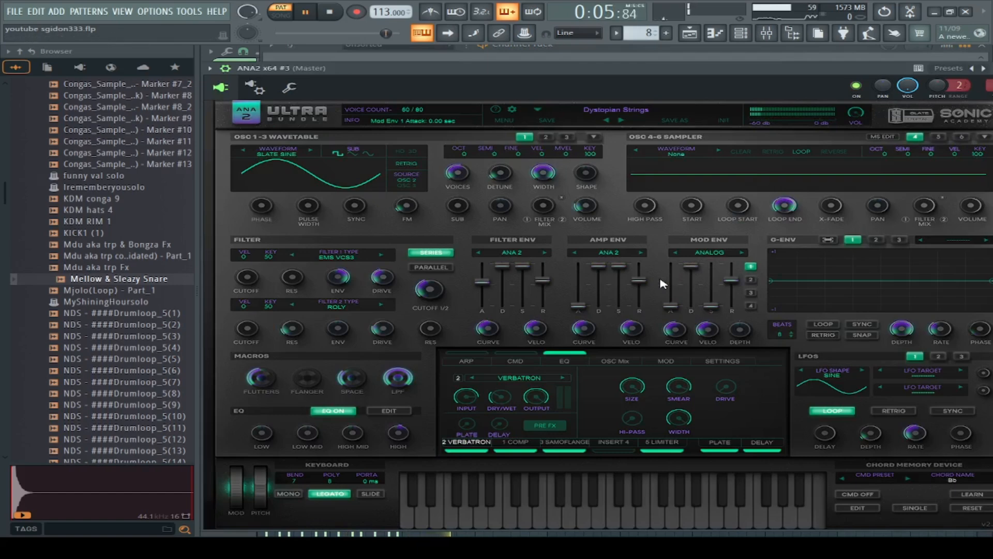
key(space)
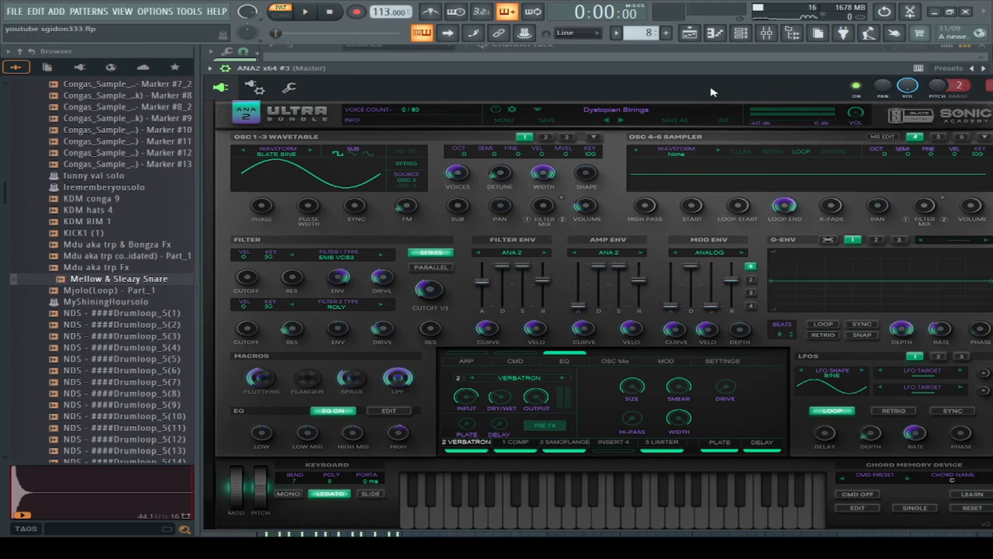
drag(720, 70, 580, 93)
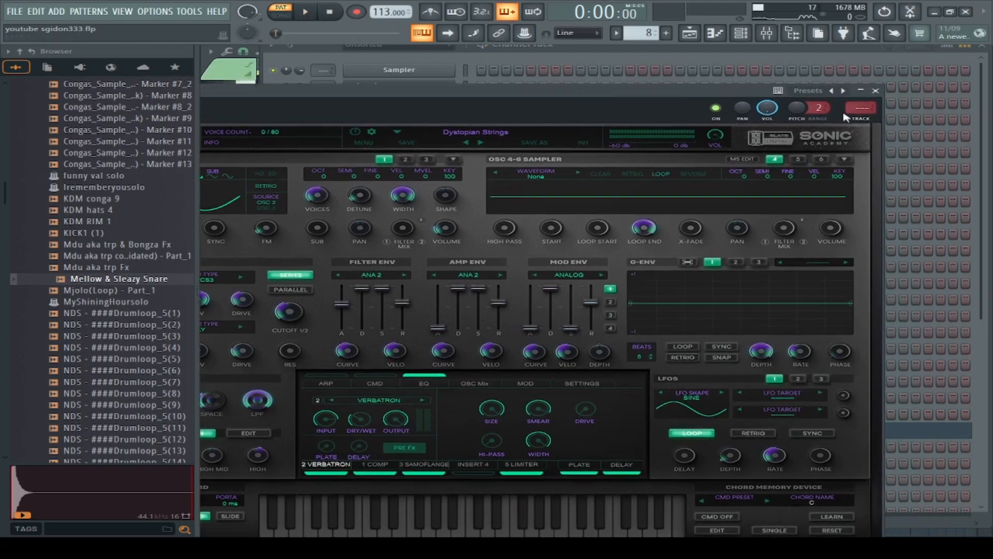
click(875, 92)
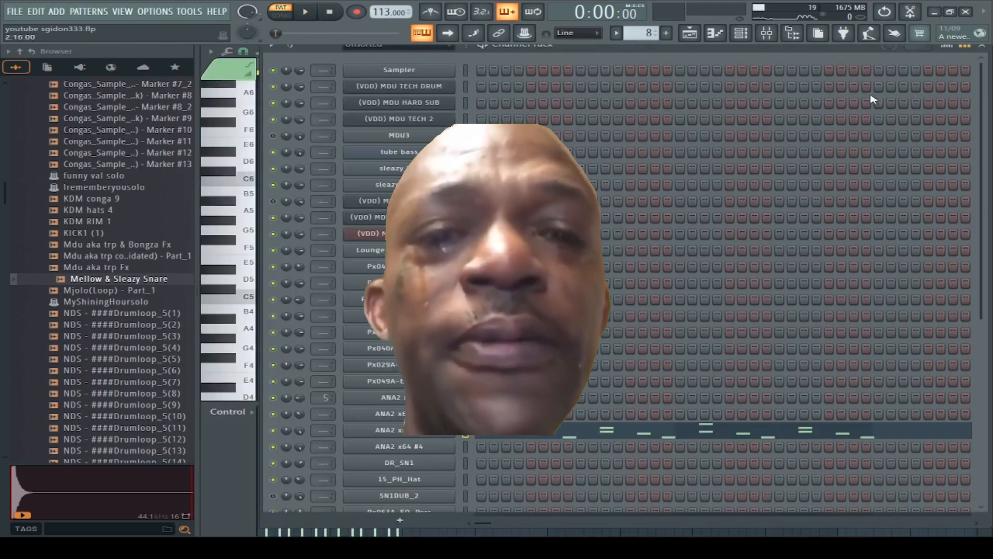
Step: Return to the playlist and play the full arrangement in song mode from just before bar 25, looking over all its tracks
click(691, 35)
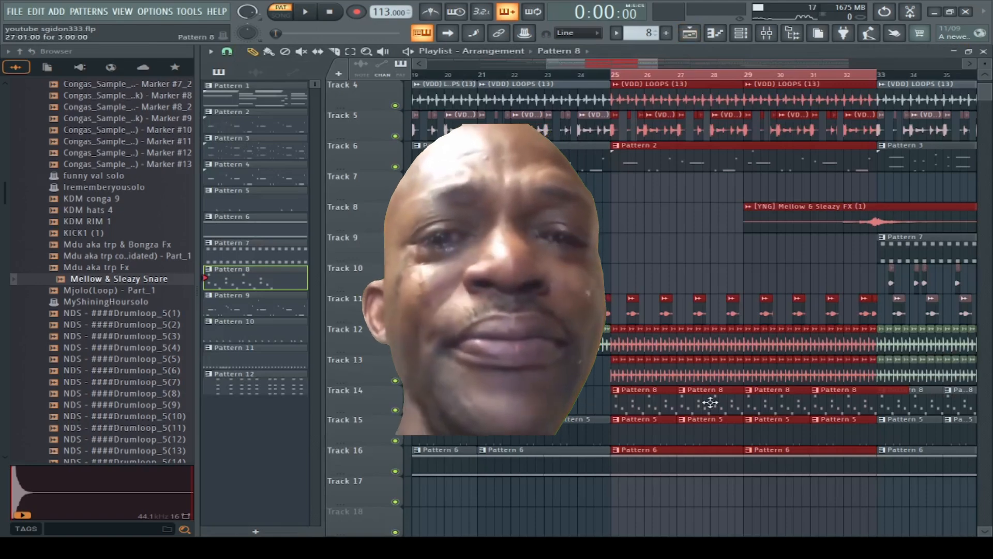
scroll(711, 391, up, 2)
scroll(711, 391, up, 1)
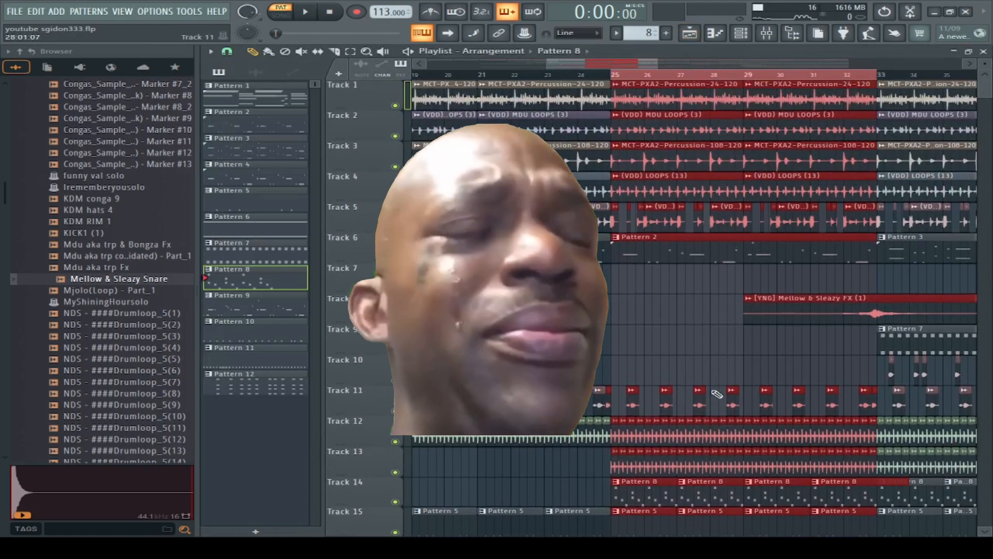
scroll(716, 394, down, 4)
scroll(716, 394, up, 4)
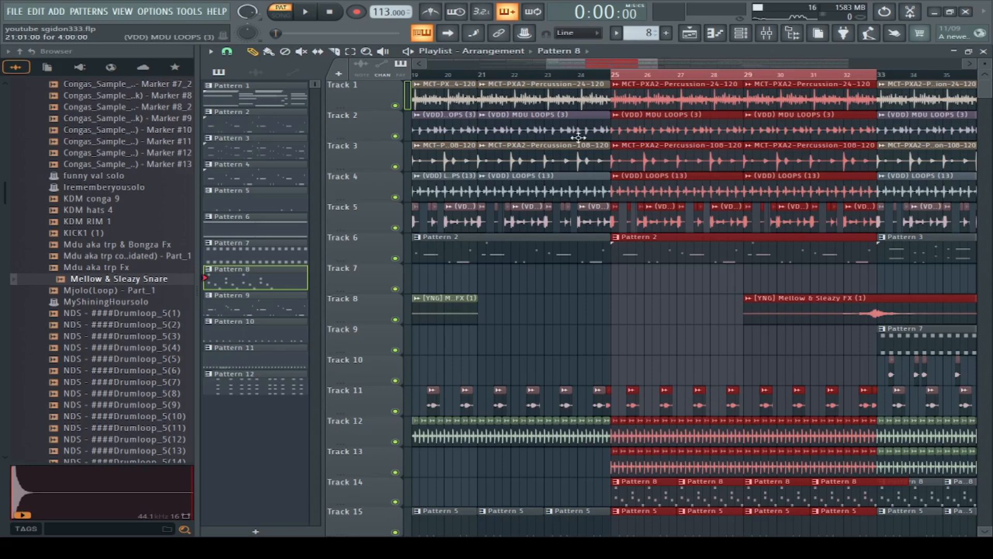
click(601, 76)
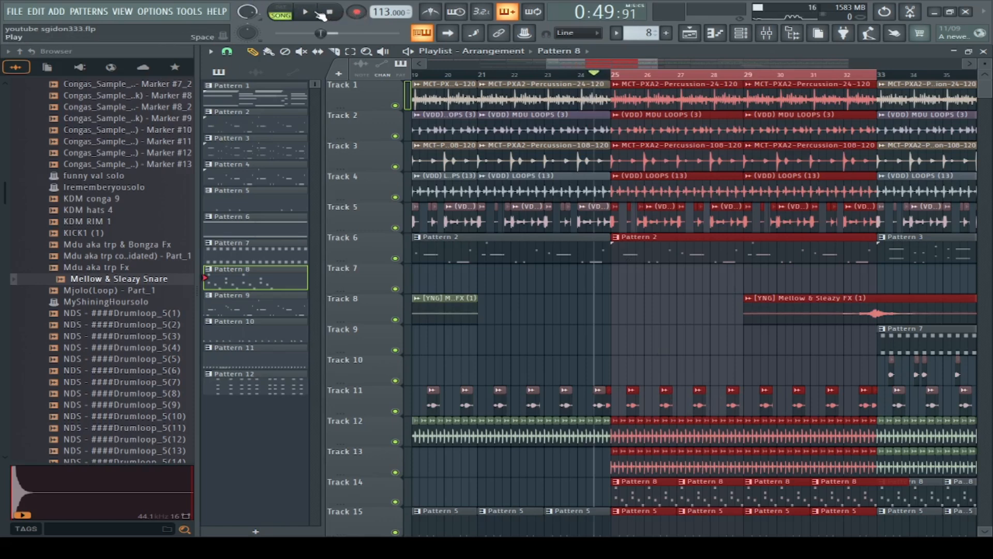
click(315, 12)
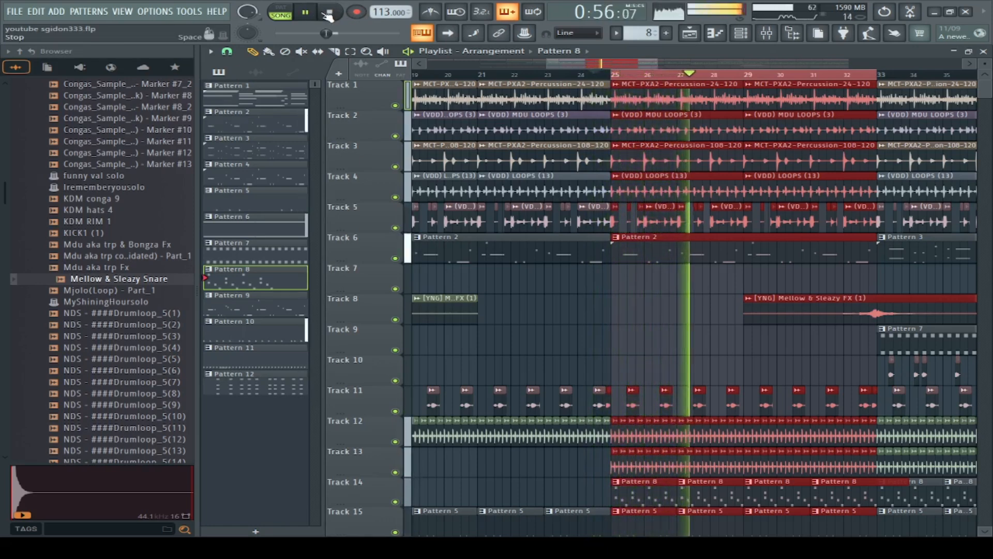
drag(657, 64, 776, 69)
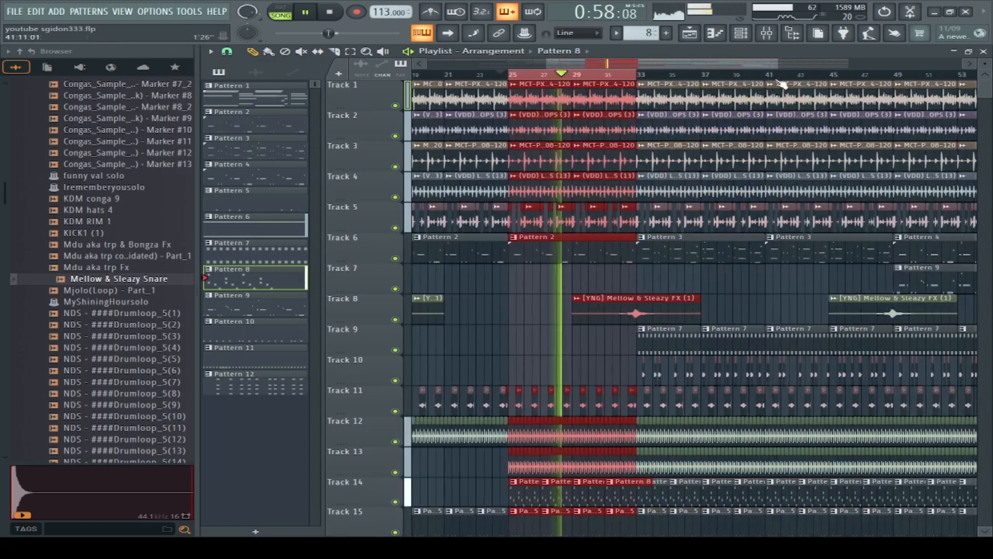
scroll(709, 277, down, 5)
scroll(707, 274, down, 5)
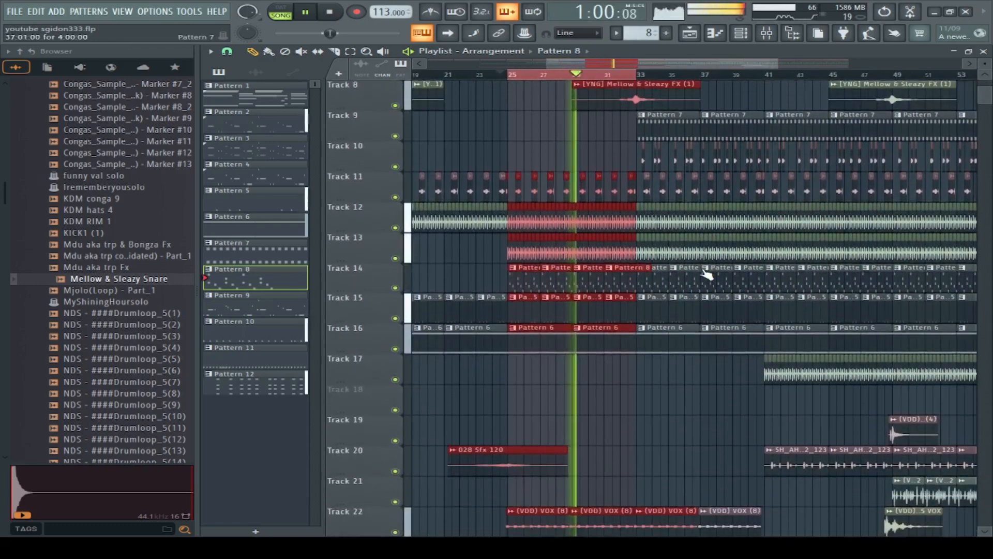
Step: Stop playback, solo Track 22 and play its (VDD) VOX (8) clips from just before bar 25
key(space)
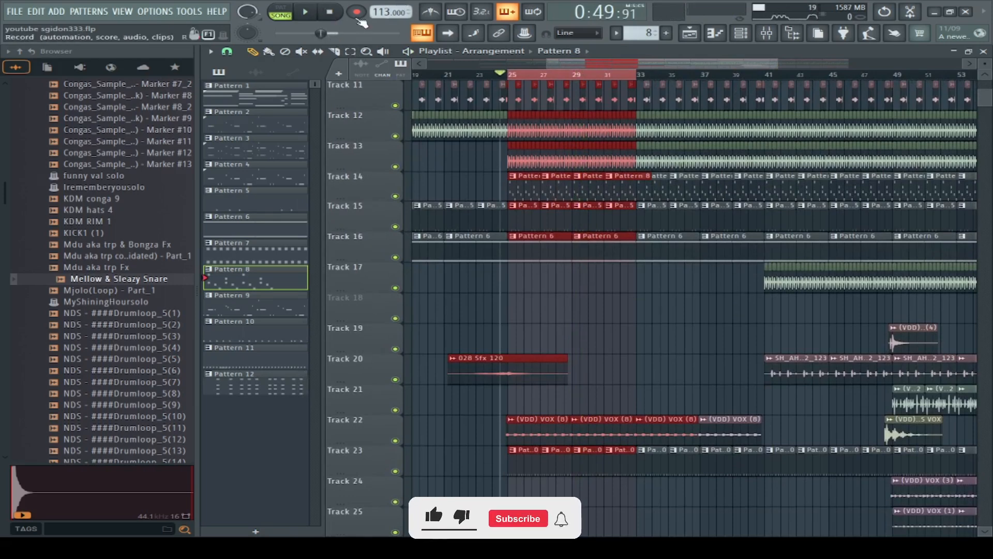
ctrl+click(395, 441)
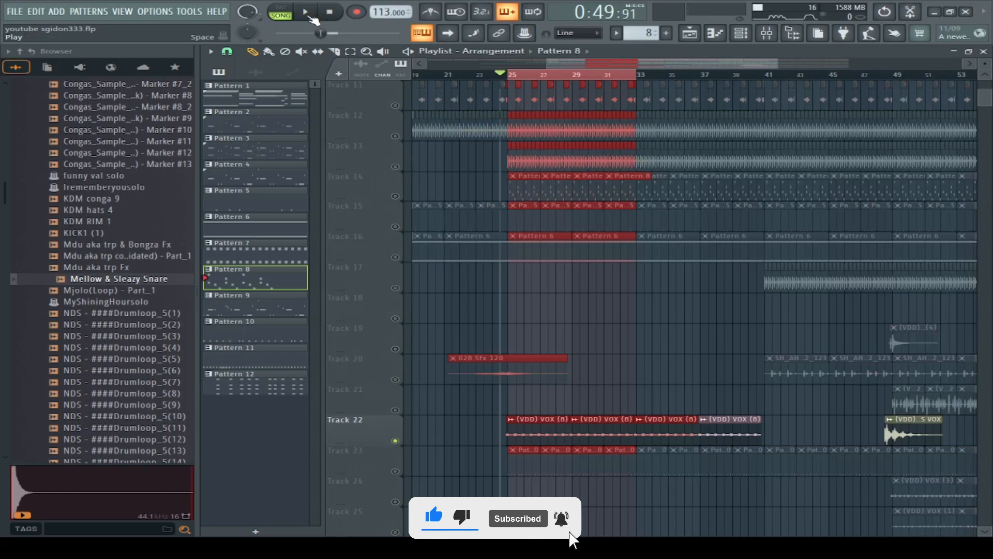
click(311, 17)
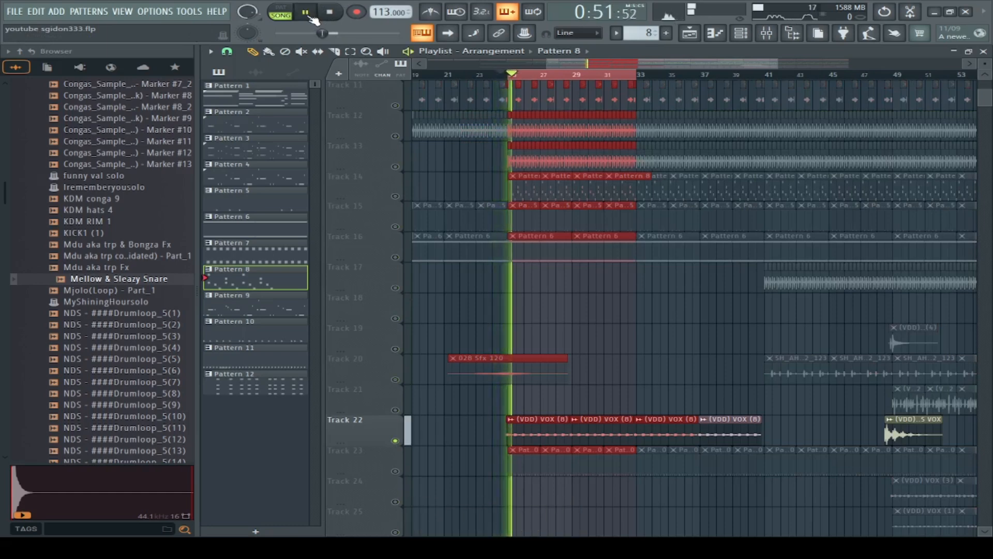
Step: Enable Track 23, open its Pattern 10 and examine the percussion and rimshot steps in the channel rack during playback
click(396, 471)
double_click(538, 466)
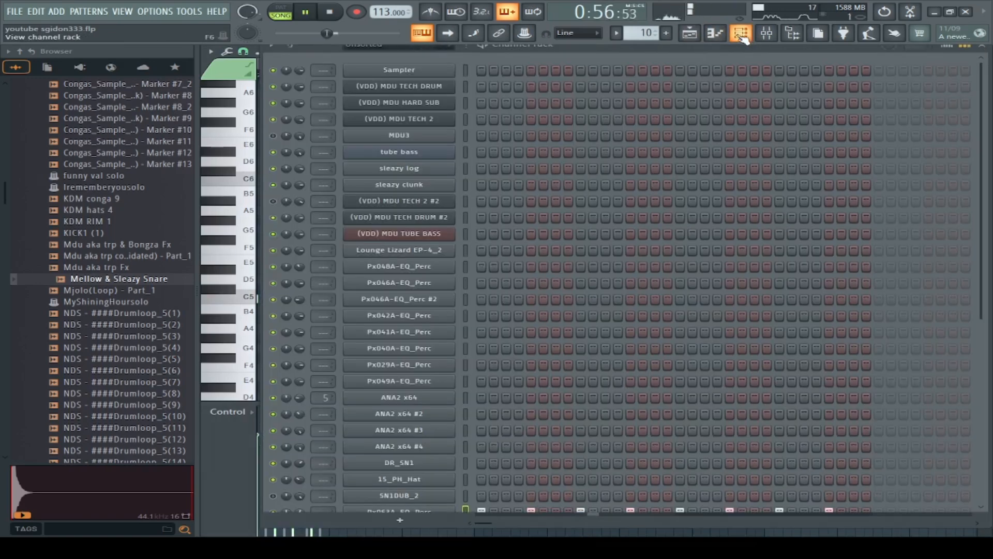
click(741, 33)
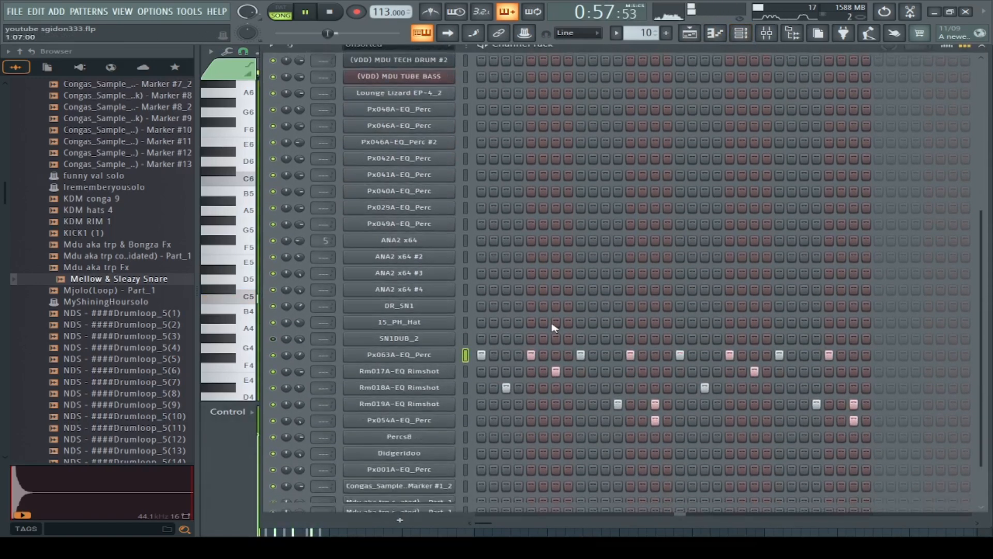
scroll(552, 327, down, 1)
click(331, 12)
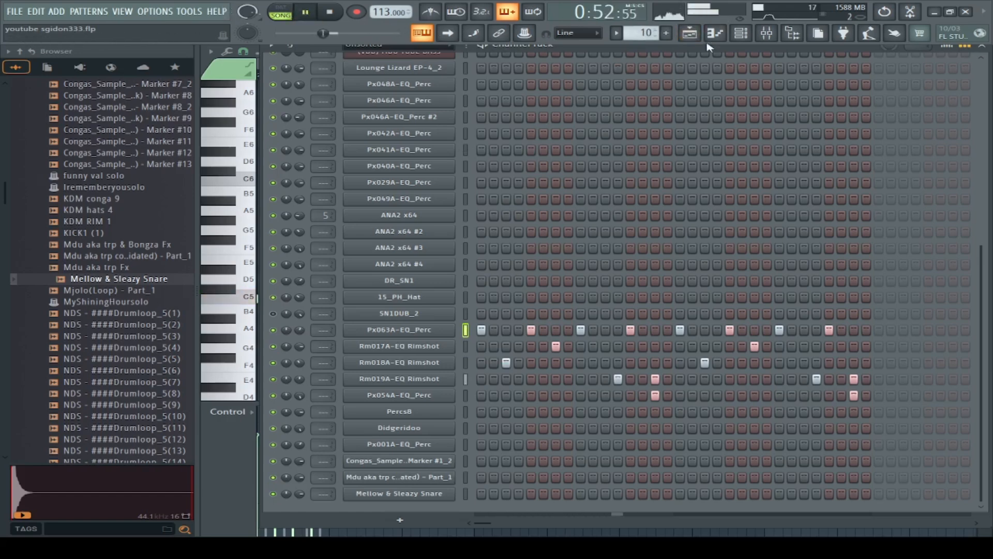
Step: Return to the playlist, listen to the full mix around bars 25 to 32 and stop playback
click(690, 33)
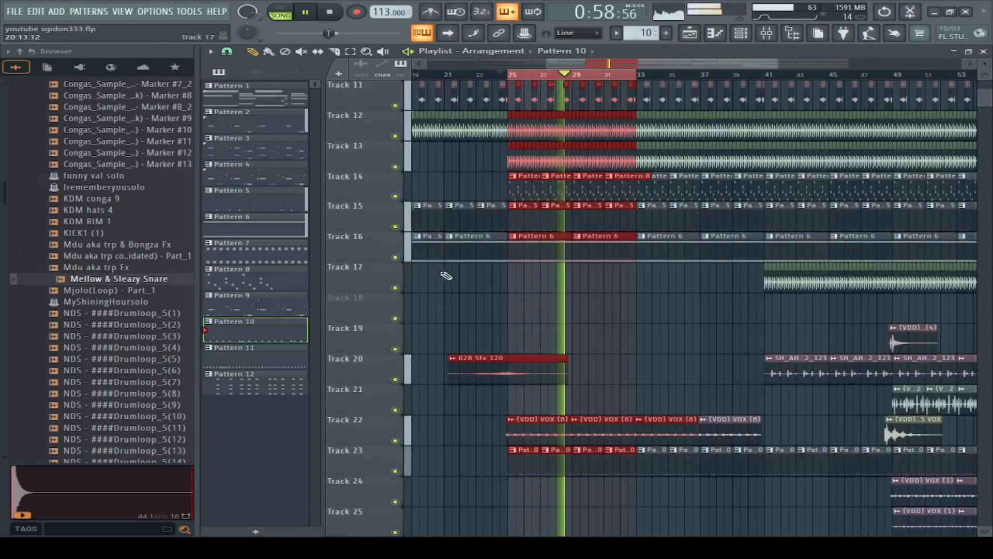
drag(987, 98, 988, 96)
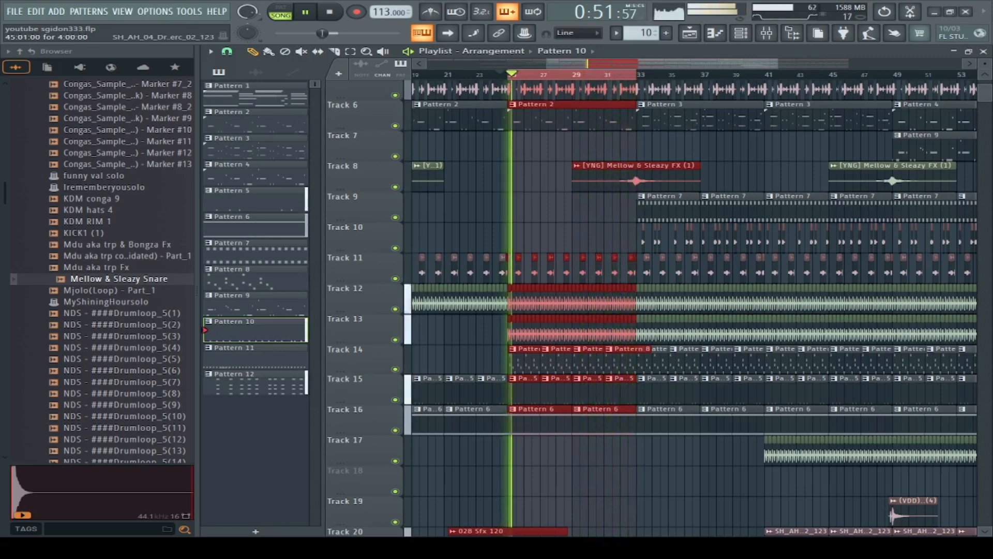
key(space)
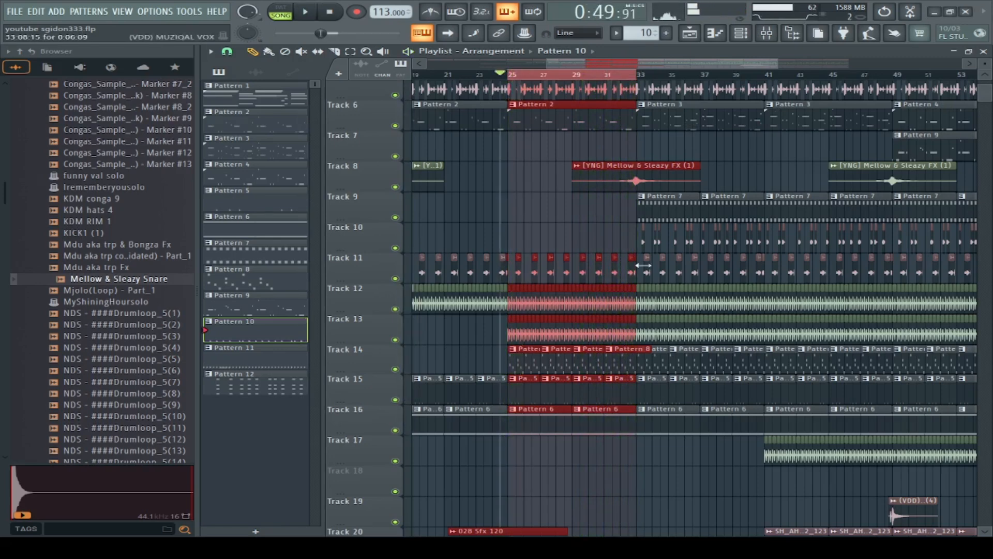
Step: Select bars 33 through 40 with their clips on the playlist timeline and mute Track 6
drag(642, 78, 769, 95)
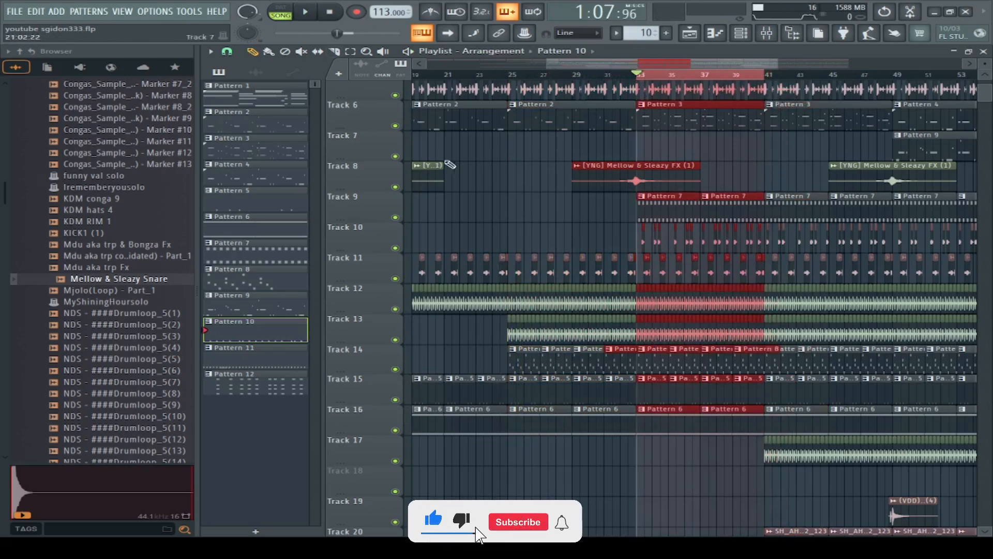
click(396, 126)
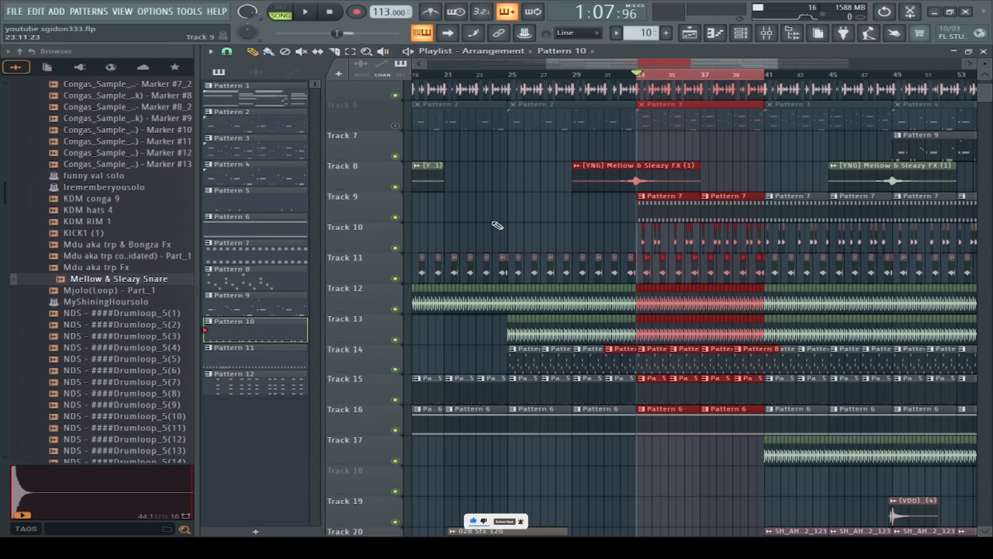
Step: Open Pattern 7 from Track 9, play its notes in pattern mode and view the ANA2 x64 #2 synth settings
double_click(658, 231)
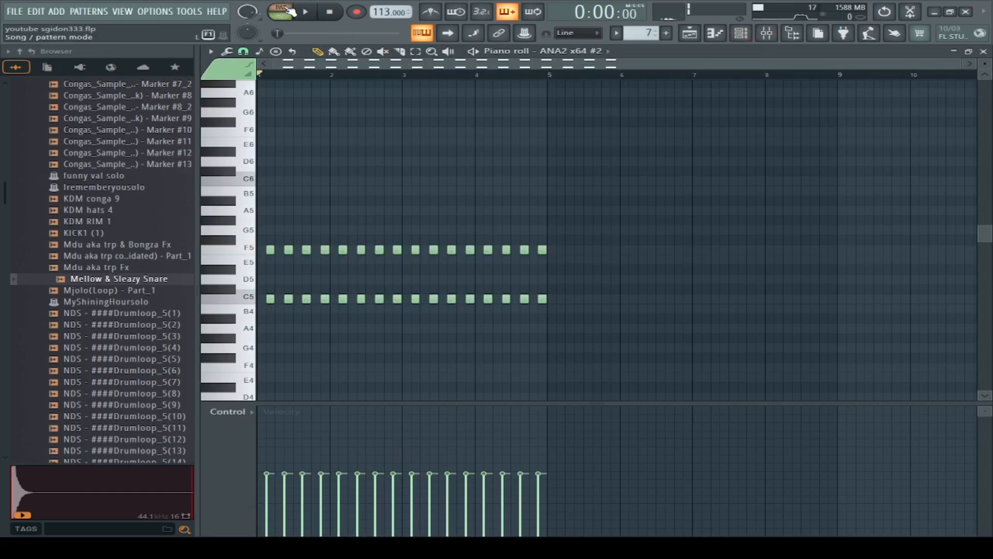
click(284, 11)
click(305, 12)
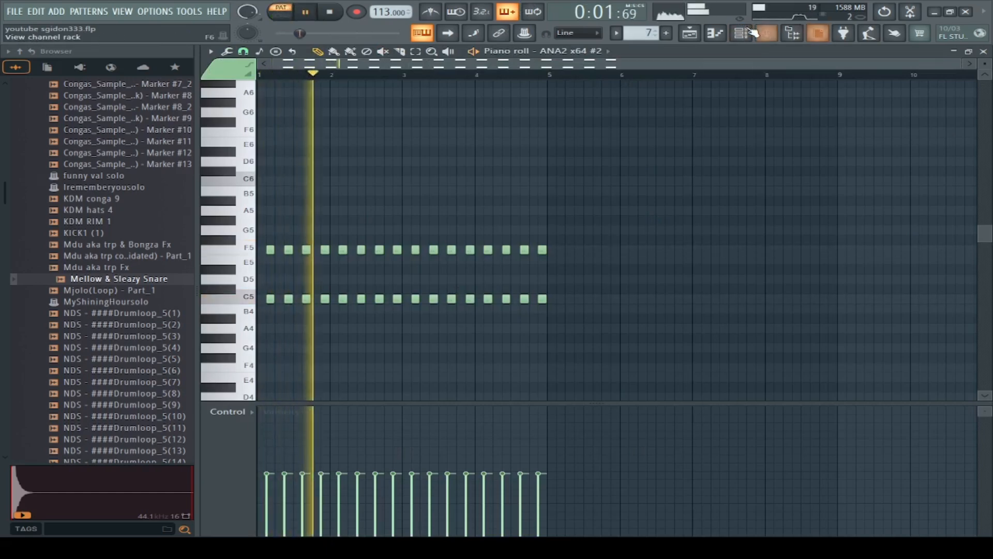
click(745, 34)
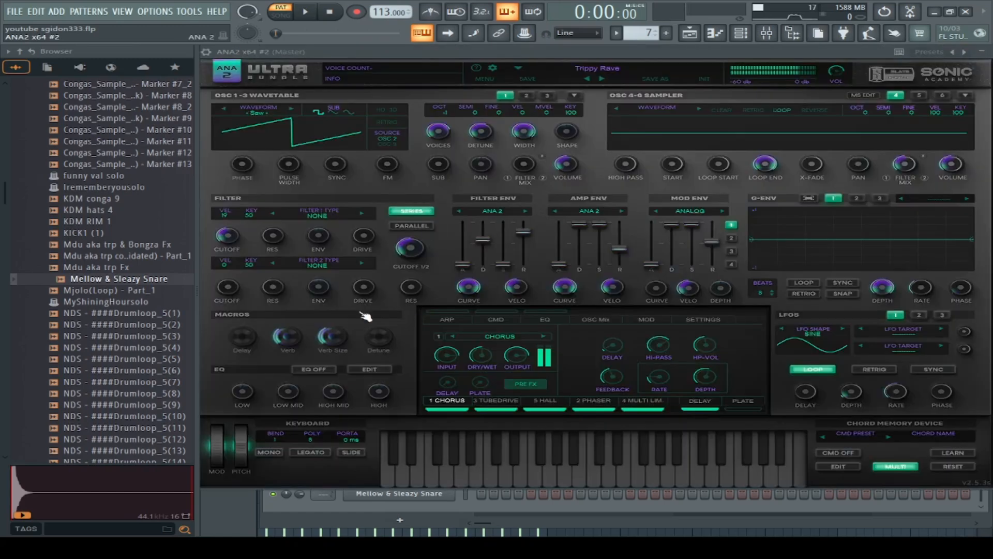
click(983, 54)
Step: Return to the playlist, solo Track 10, play the song from bar 33 and enable Track 11 alongside it
click(698, 40)
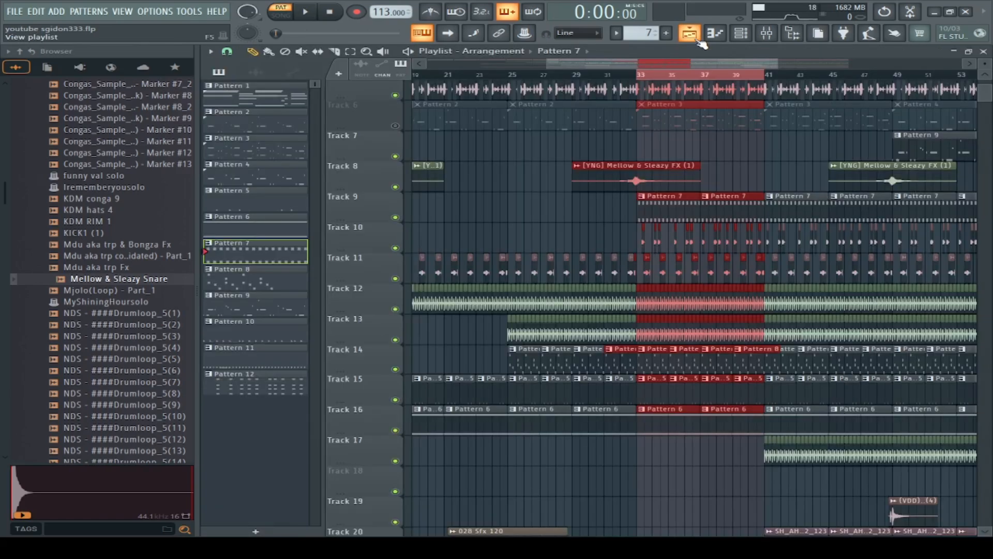
right_click(397, 249)
scroll(644, 77, up, 3)
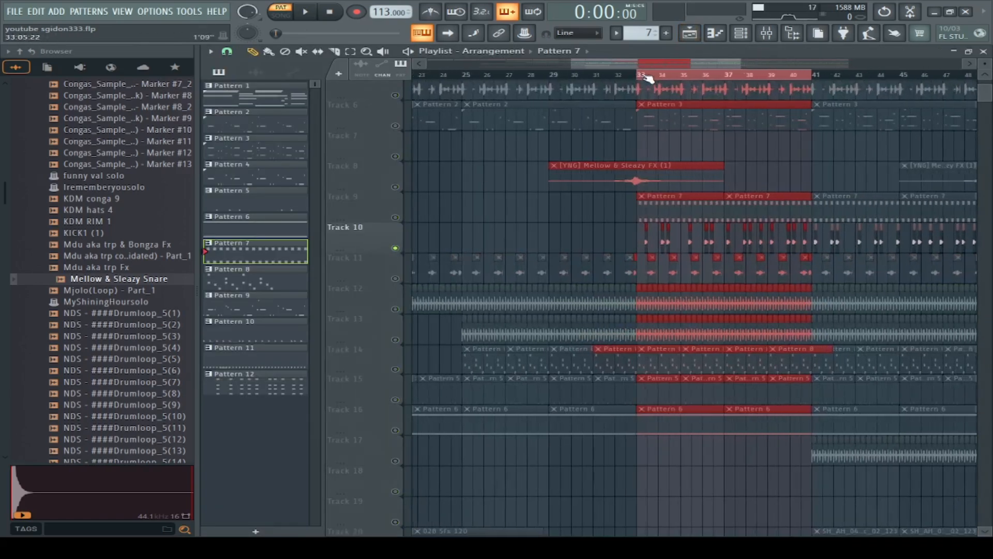
click(645, 77)
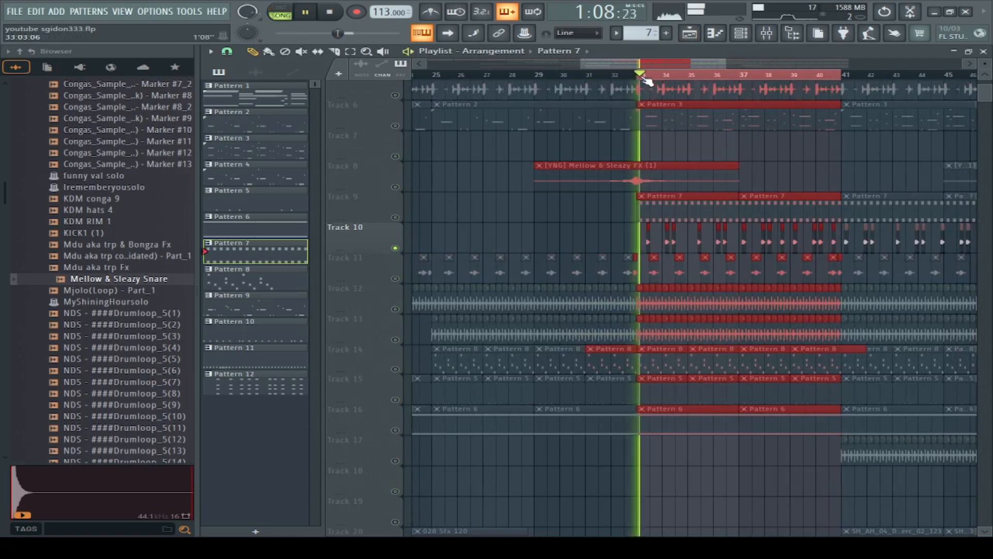
click(395, 279)
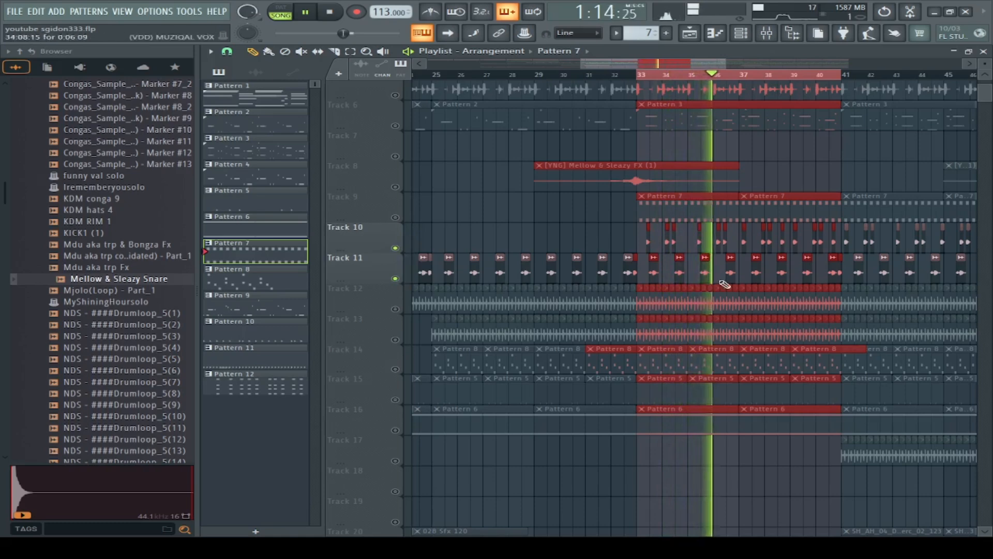
Step: Enable Track 26 and Track 29 so they play alongside the already enabled percussion tracks
scroll(881, 283, down, 5)
scroll(881, 283, down, 2)
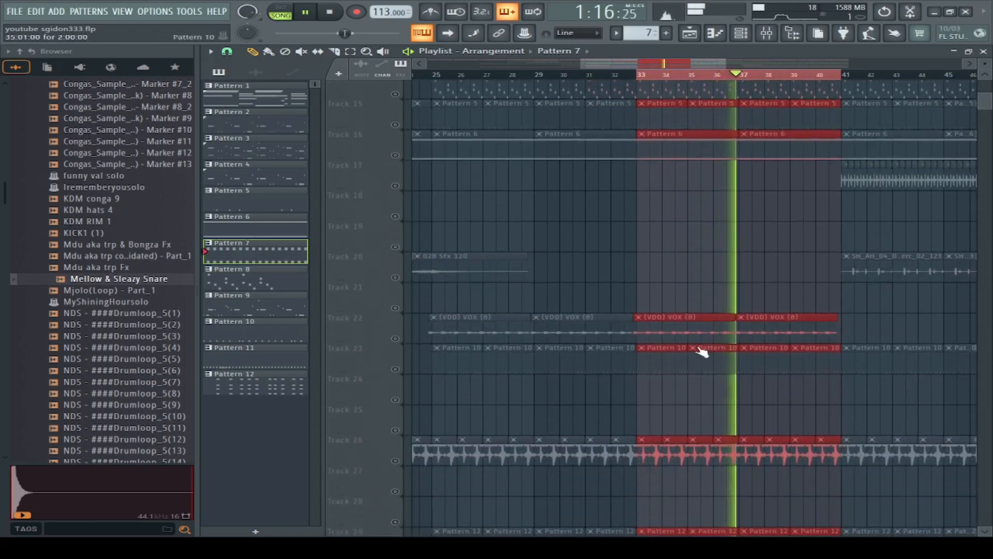
click(395, 460)
scroll(776, 431, down, 3)
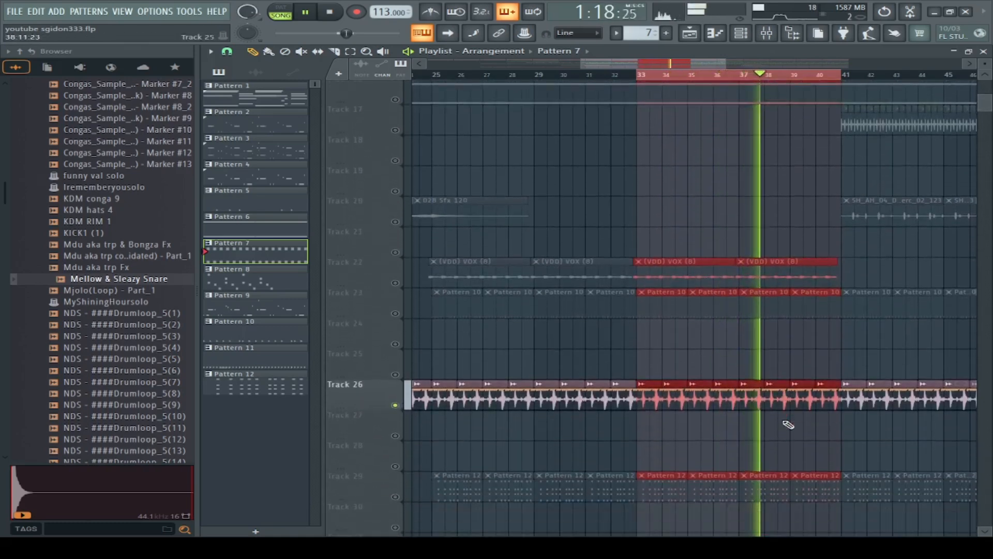
click(395, 461)
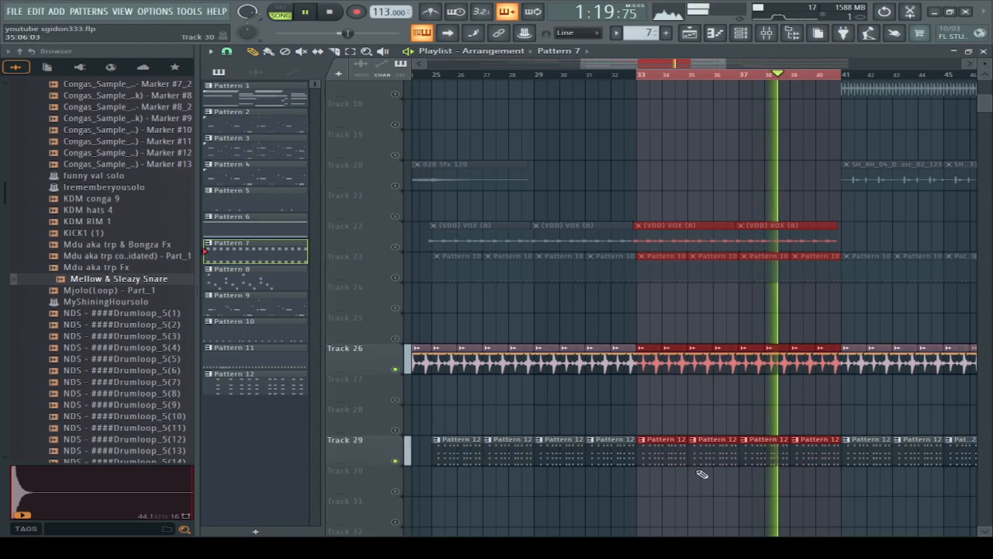
Step: View Pattern 12's notes and channel from Track 29, and inspect the Conga_Loop44(100BPM)_2 clip settings from Track 26
double_click(787, 461)
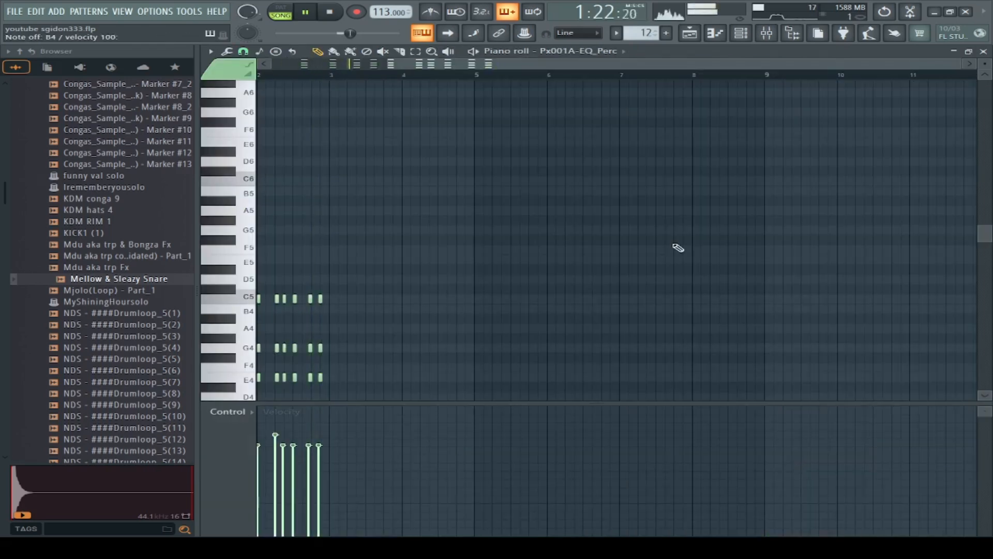
click(727, 37)
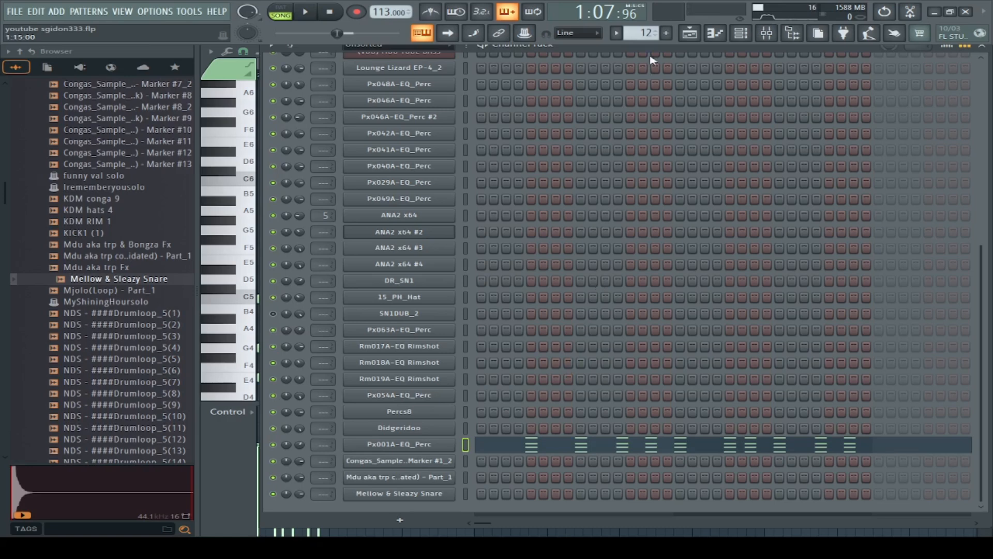
click(690, 34)
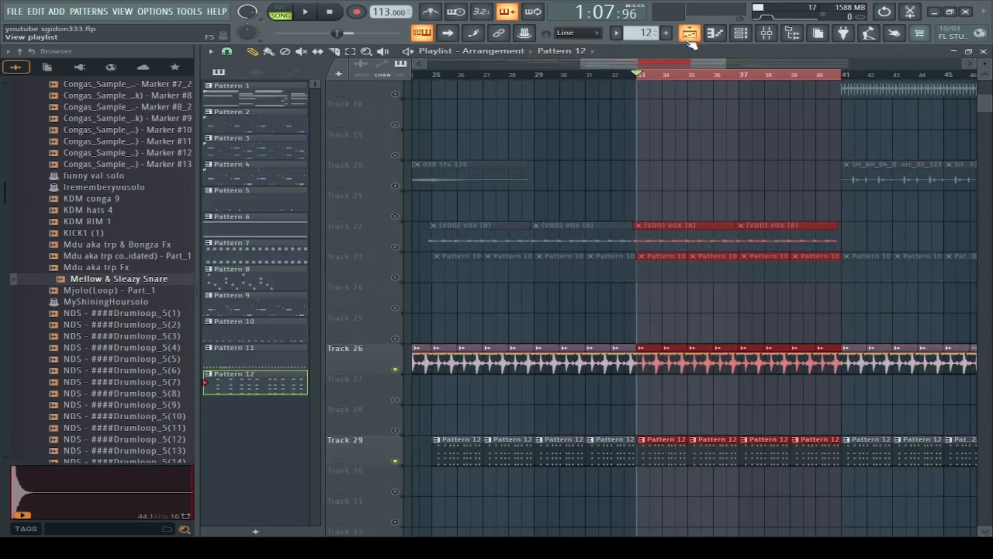
double_click(686, 357)
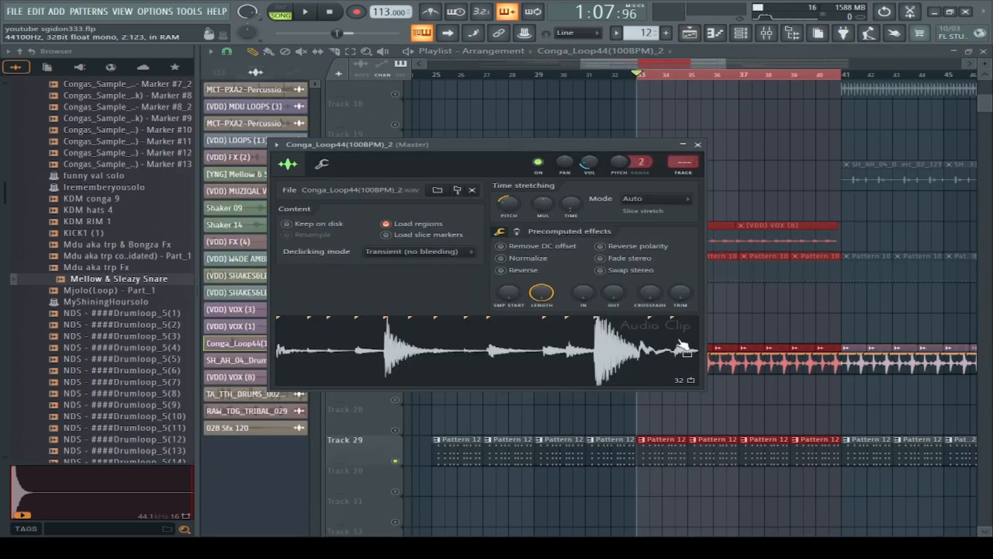
click(698, 145)
Step: Enable Tracks 23, 12 and 13 plus Tracks 1 through 5 to complete the percussion layers
scroll(605, 298, up, 1)
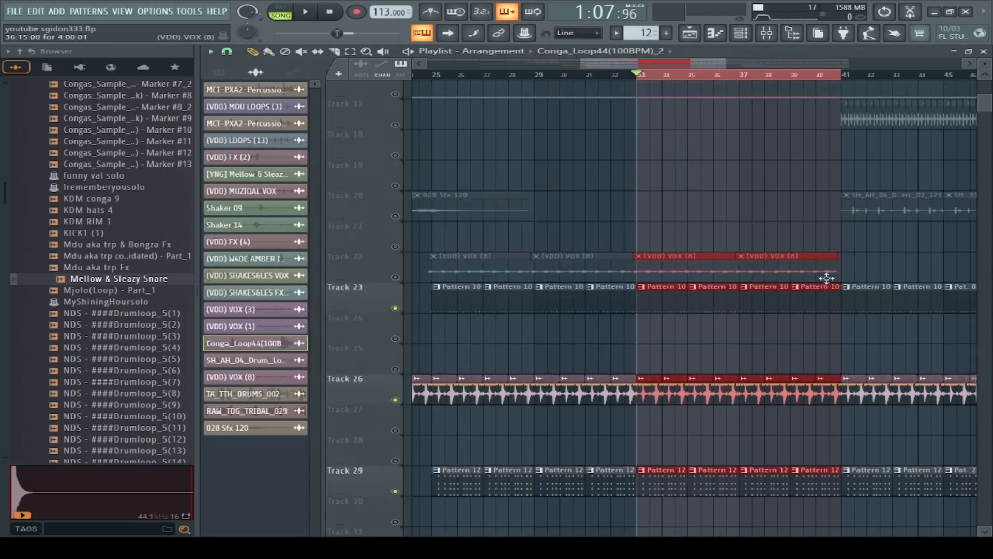
scroll(715, 254, up, 5)
scroll(715, 255, up, 5)
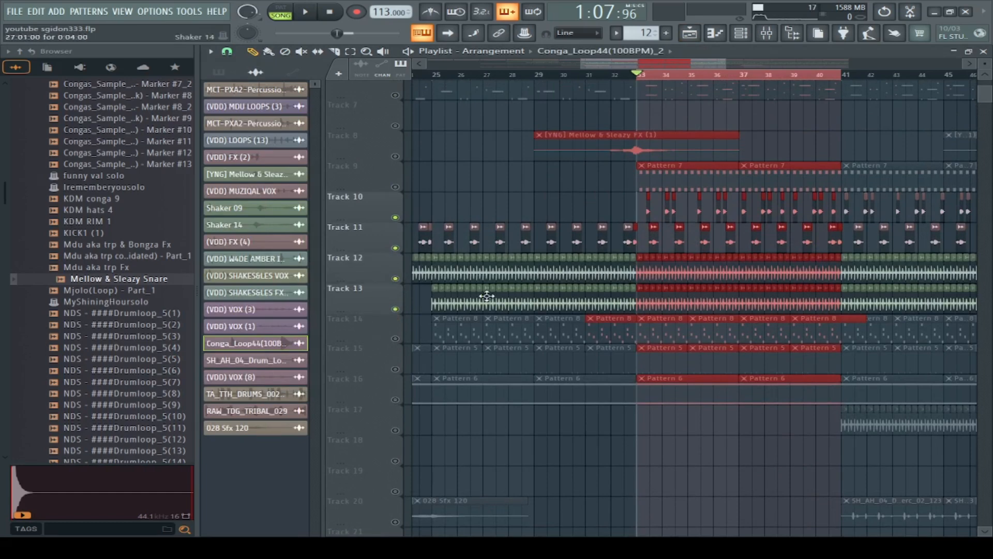
scroll(486, 296, up, 6)
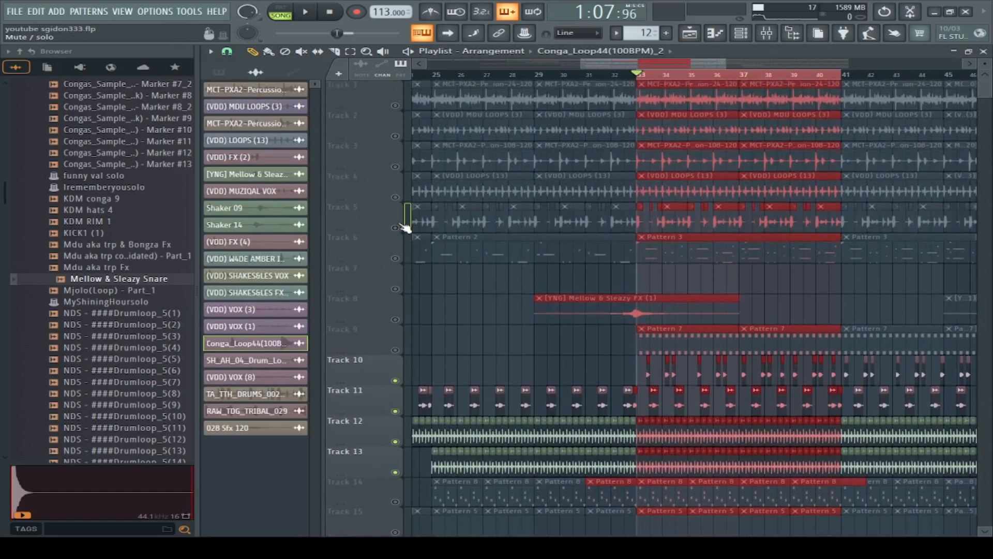
click(406, 228)
click(405, 200)
click(408, 170)
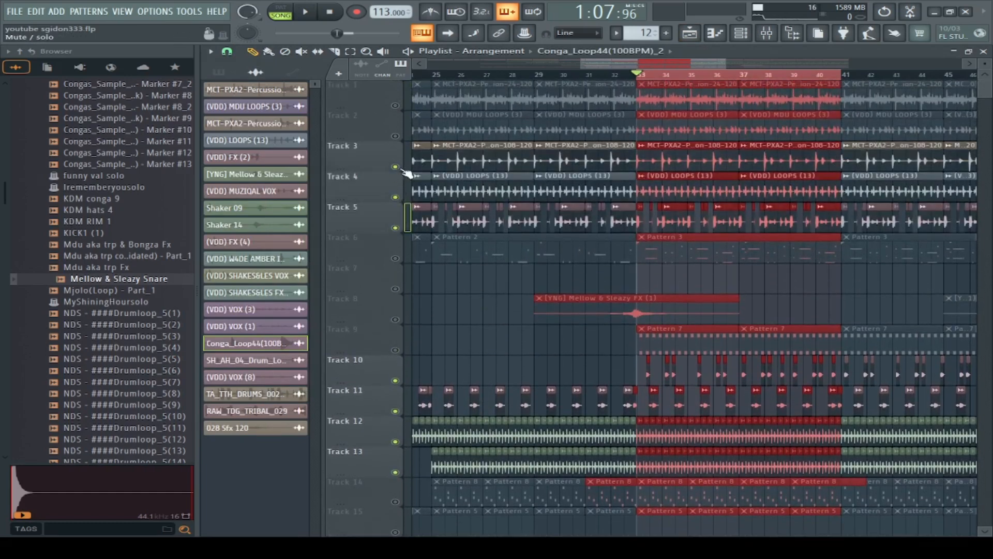
click(405, 140)
click(395, 106)
Step: Listen to the enabled percussion tracks from bar 33 and stop playback
key(space)
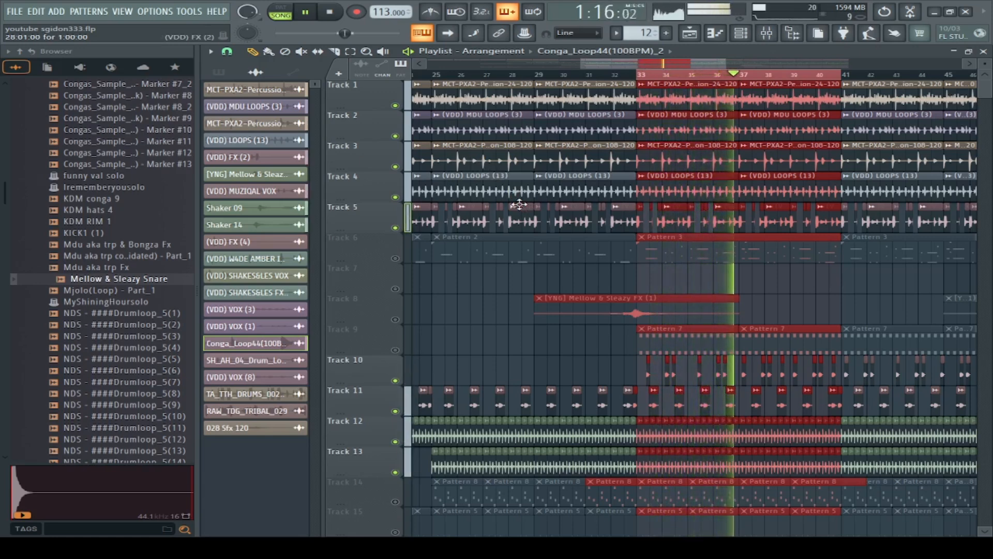
key(space)
key(space)
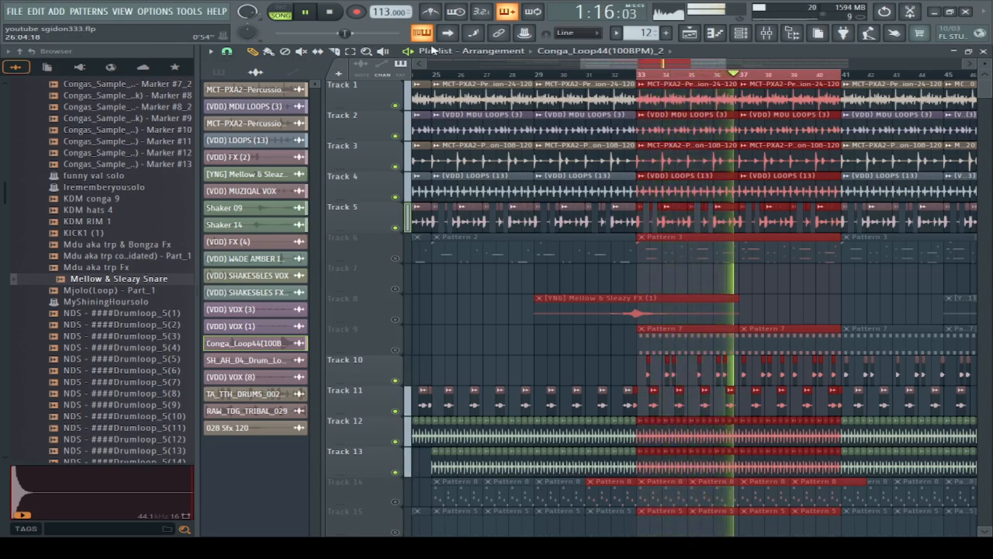
click(331, 12)
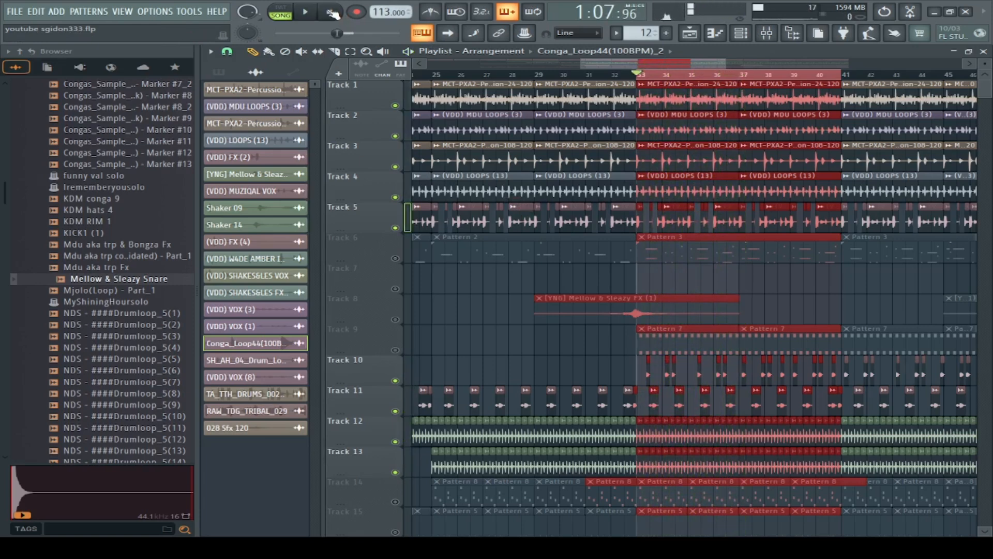
Step: Enable Track 15 and Track 6 together with the percussion tracks
scroll(770, 295, down, 4)
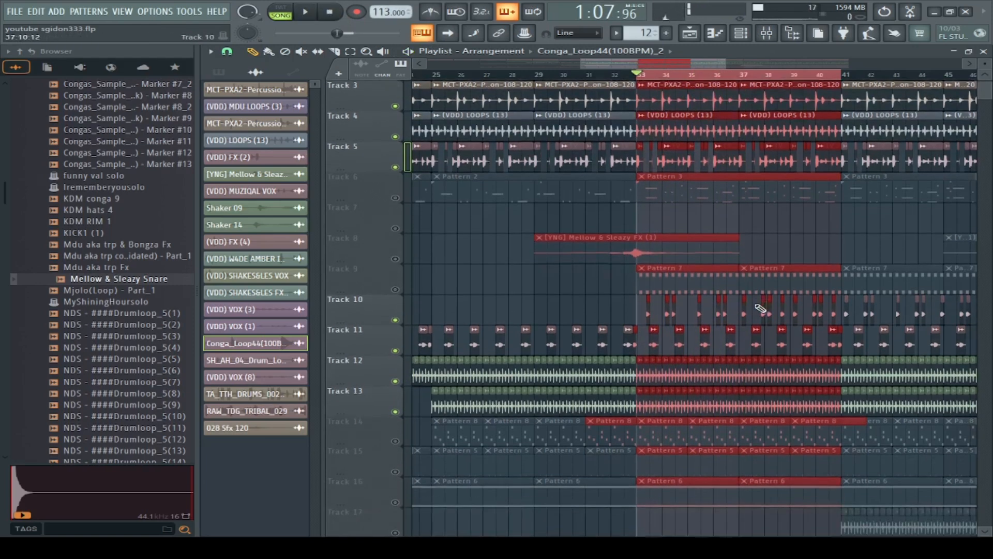
click(395, 410)
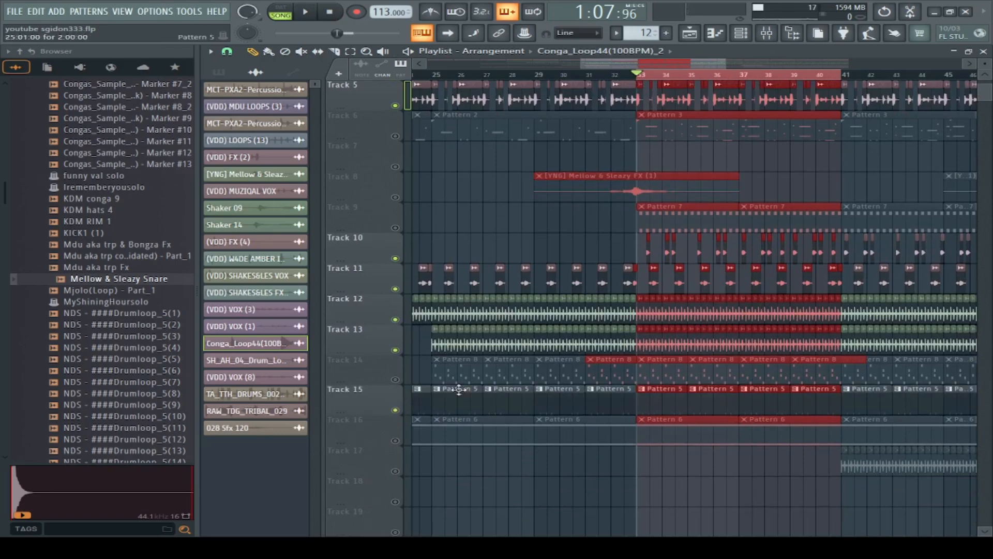
scroll(393, 259, up, 4)
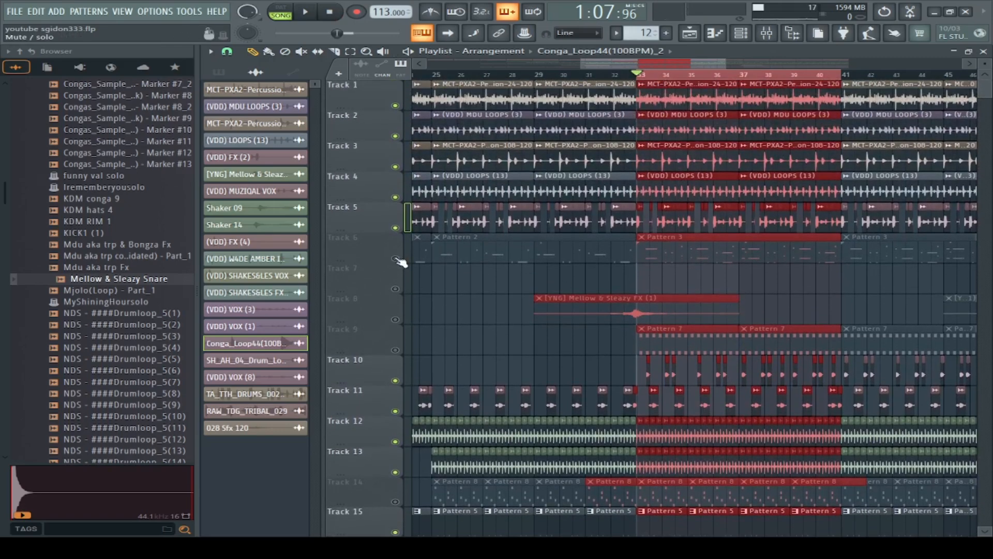
click(396, 258)
Step: Check Pattern 3's notes from Track 6, and solo Track 6 while playing the song from bar 33
double_click(740, 257)
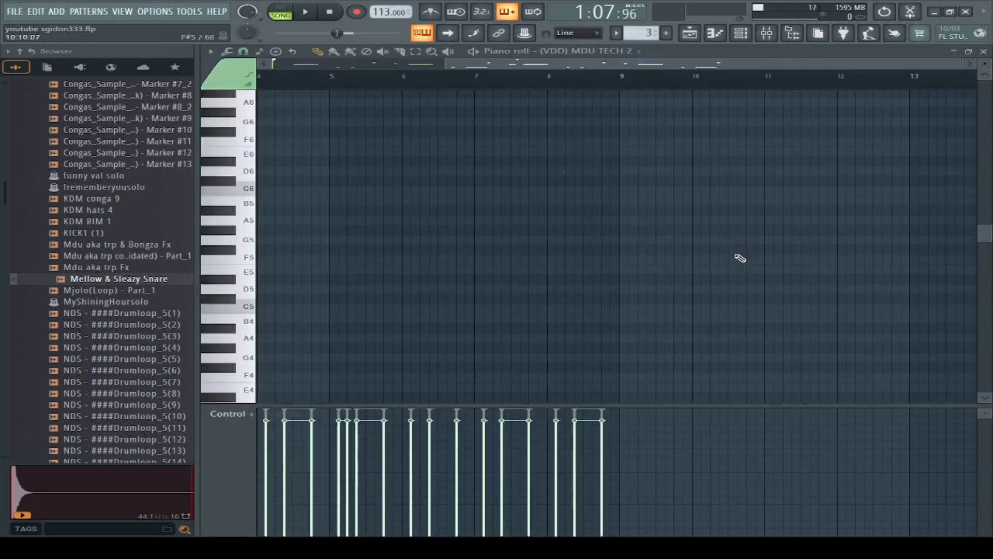
click(689, 34)
right_click(397, 259)
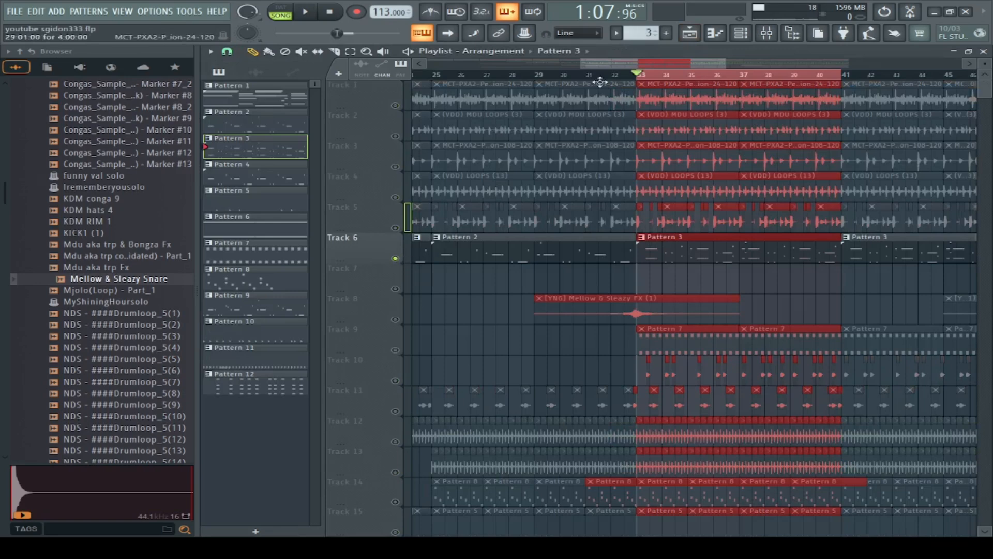
click(314, 18)
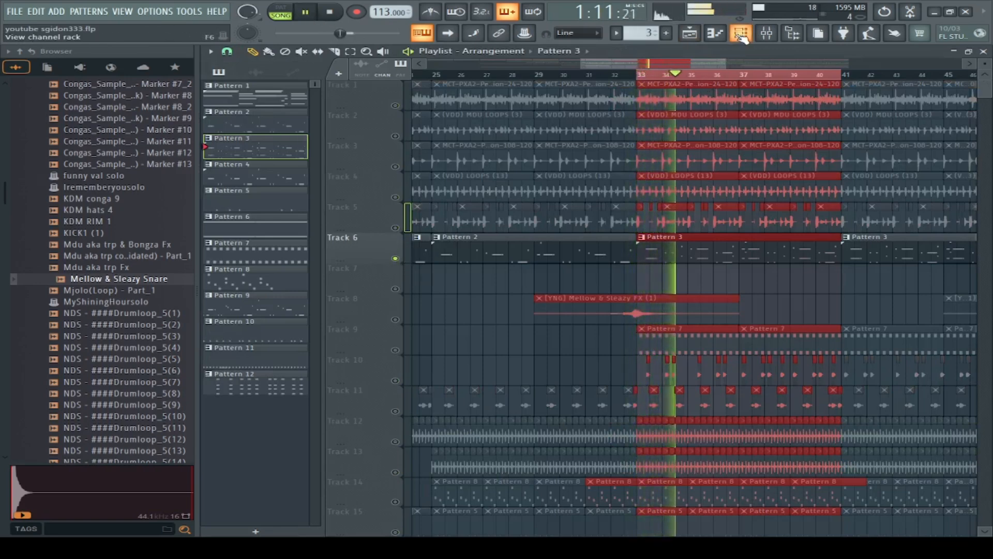
Step: Reopen Pattern 3, view the tube bass instrument window and examine the tube bass notes in the piano roll
double_click(732, 250)
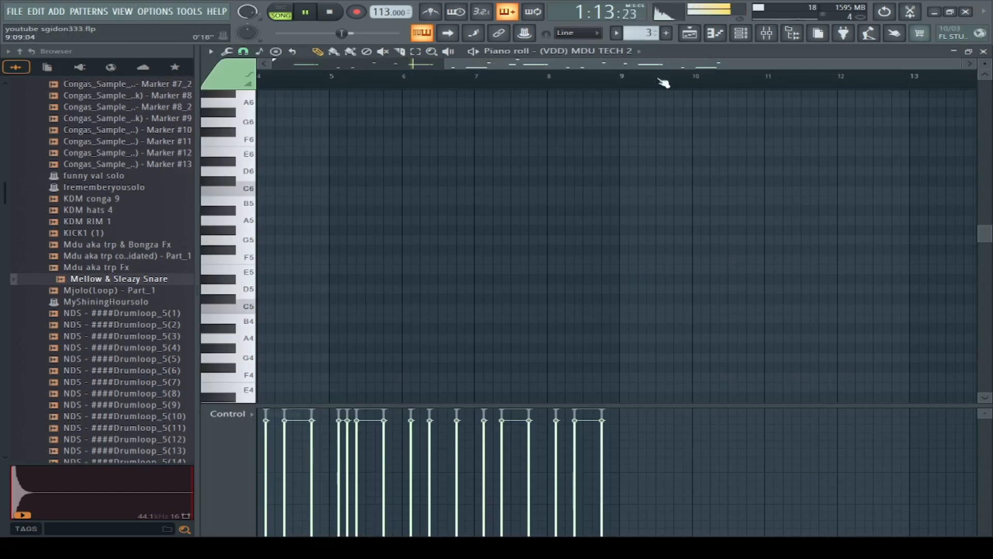
click(741, 34)
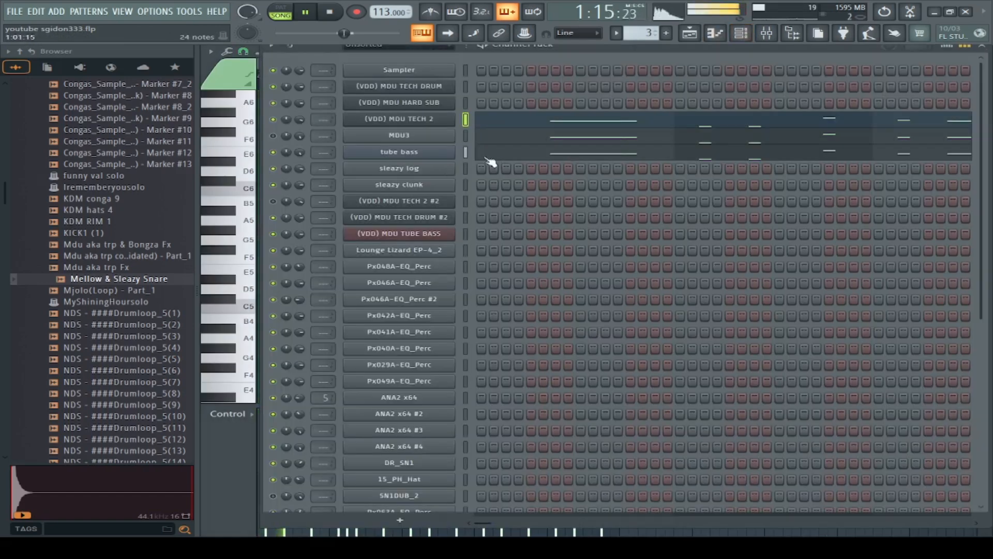
click(448, 156)
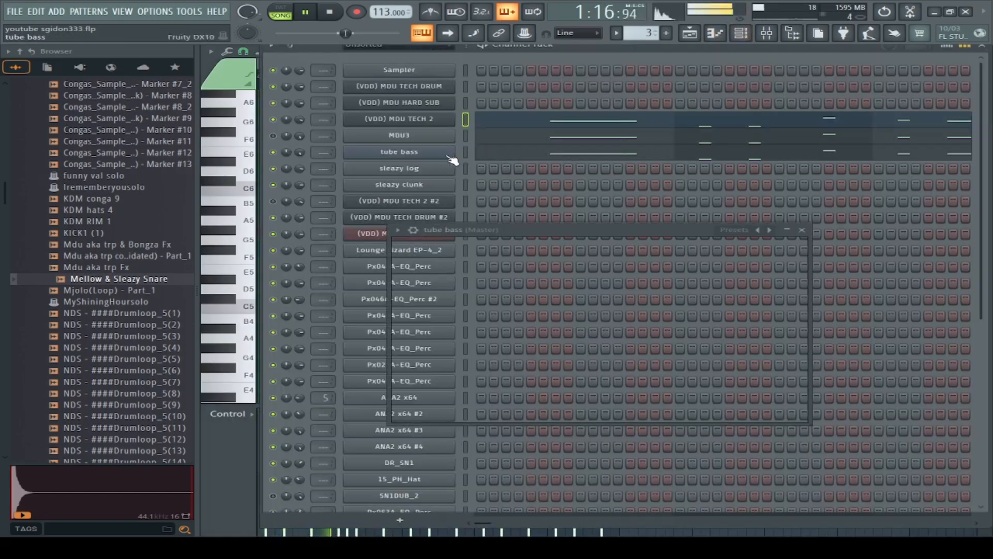
click(802, 231)
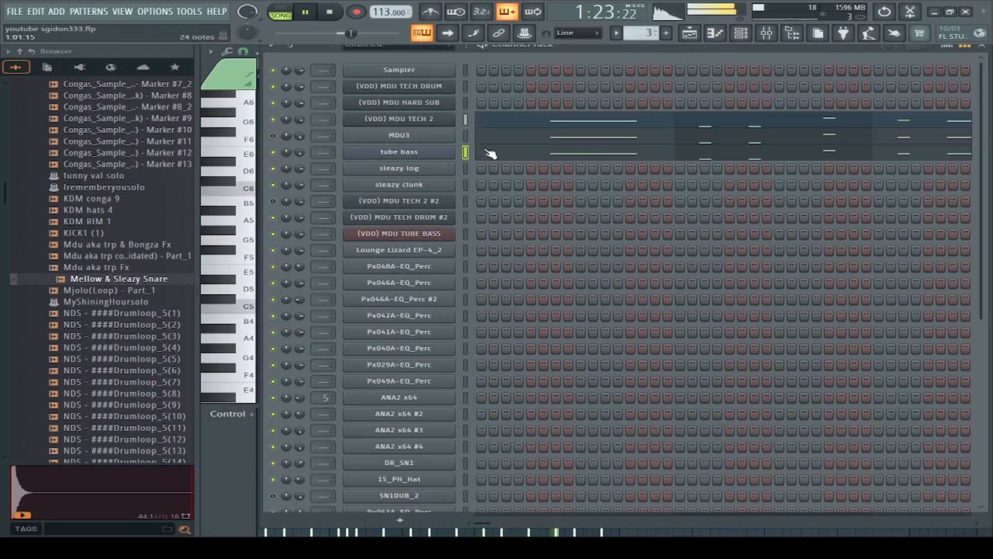
click(550, 155)
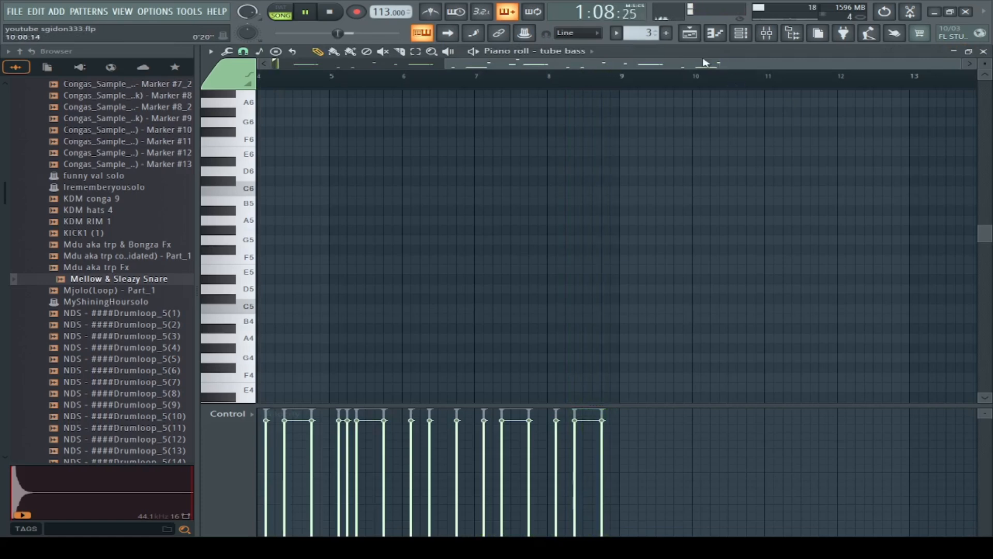
drag(984, 234, 985, 316)
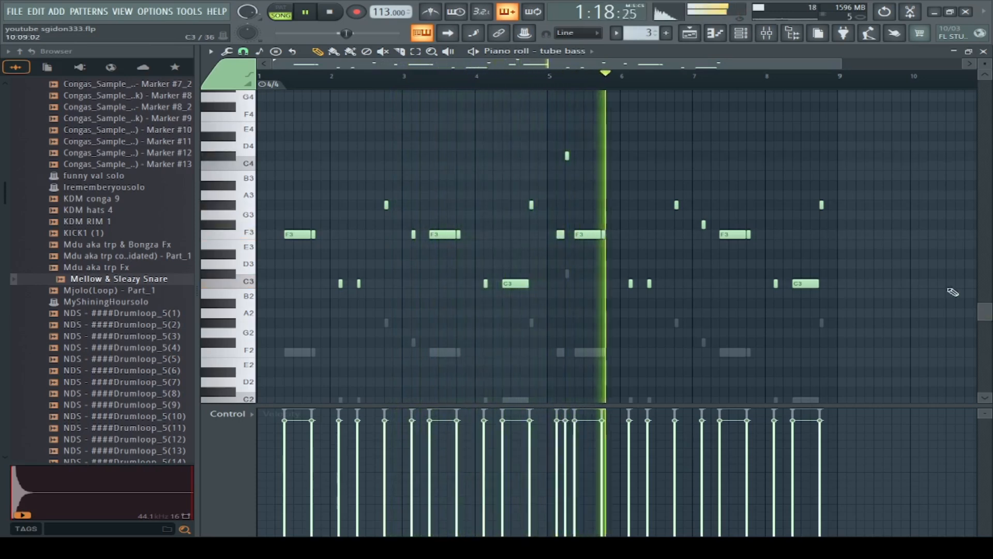
Step: Return to the playlist, unsolo Track 6 to bring all tracks back and play the full mix from about bar 32
click(689, 39)
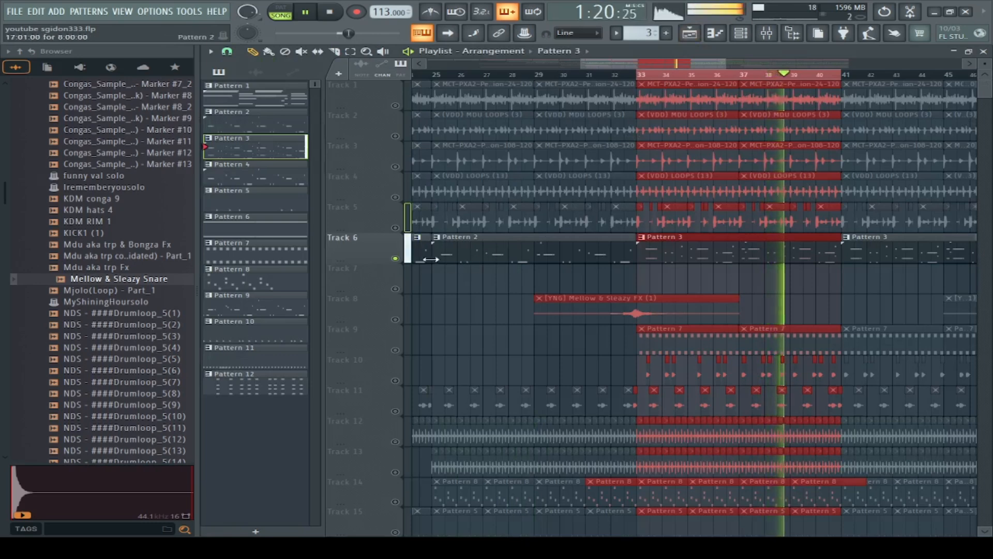
right_click(396, 258)
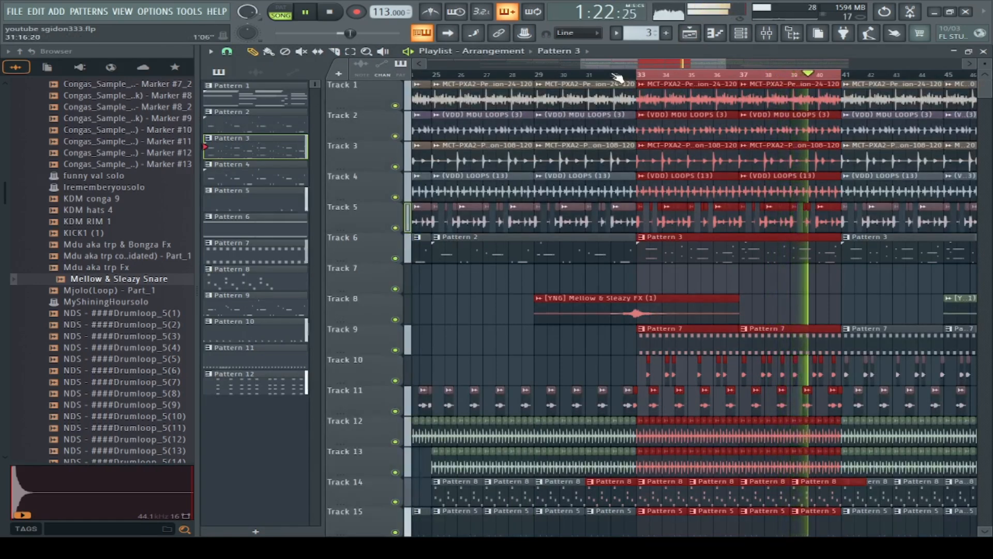
click(614, 74)
Step: Look through the playlist tracks and the upcoming bars up to about bar 52 while the full mix plays
scroll(897, 304, down, 5)
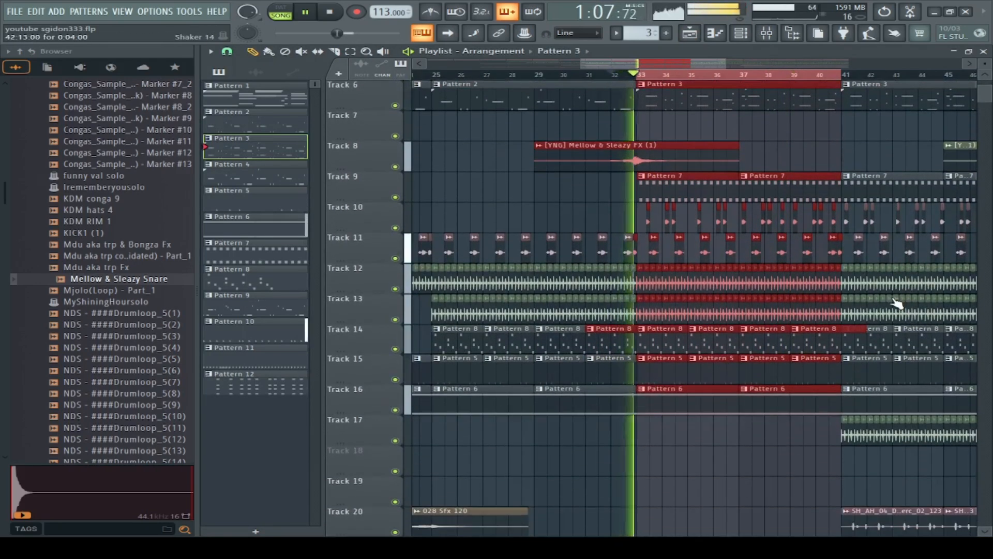
scroll(898, 304, down, 3)
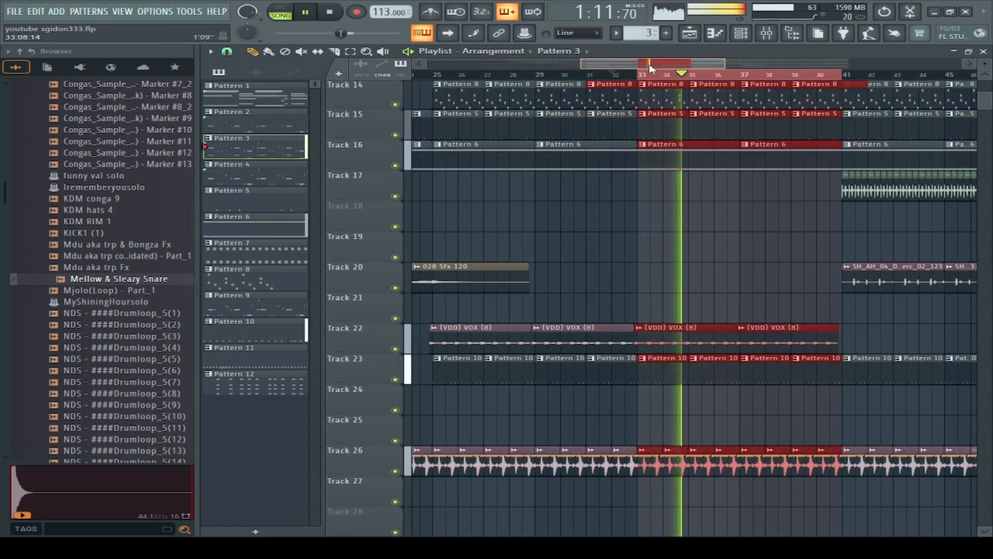
drag(650, 63, 694, 67)
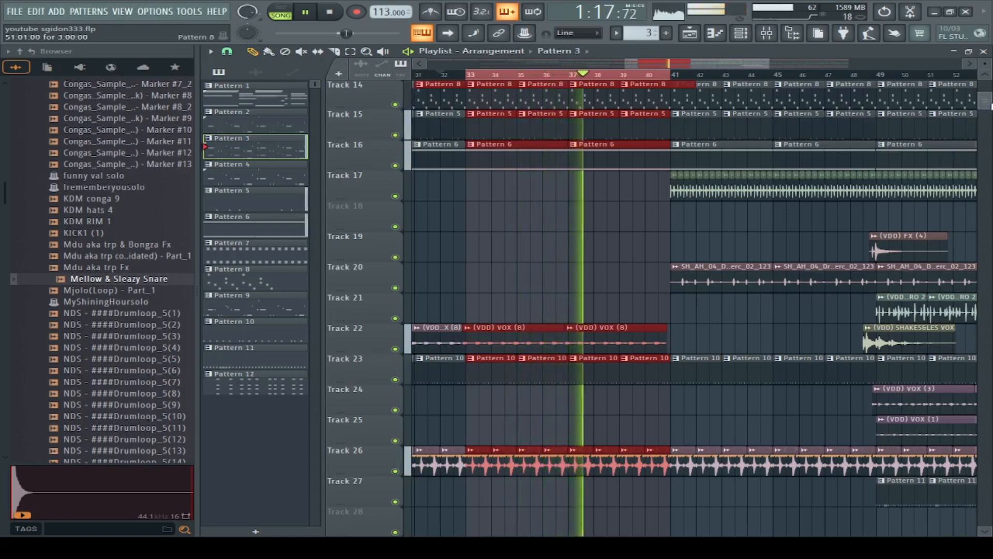
scroll(950, 150, down, 1)
scroll(949, 150, down, 5)
scroll(950, 150, up, 12)
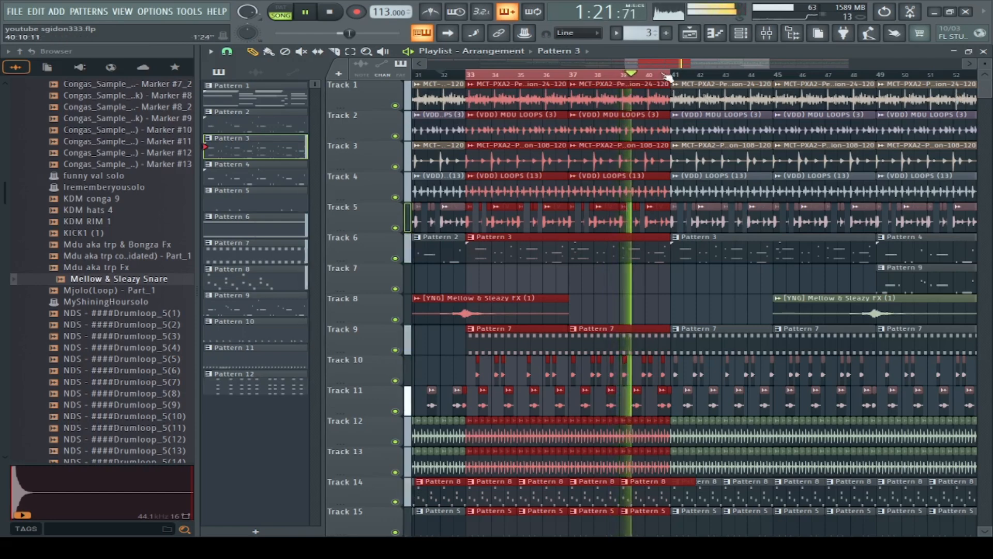
Step: Select bars 41 through 48 with their clips on the playlist timeline, play the section and view its lower tracks
drag(671, 63, 694, 66)
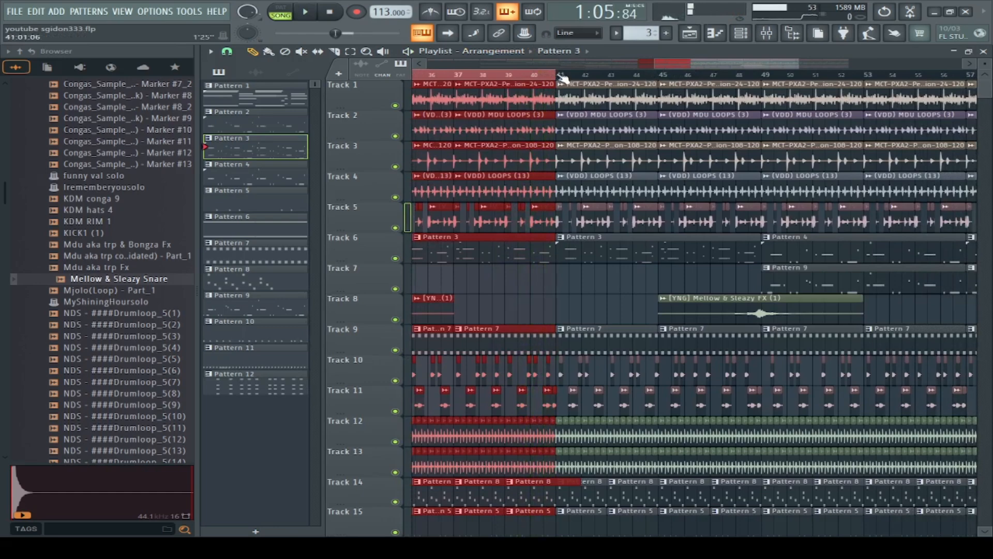
drag(563, 78, 759, 105)
key(space)
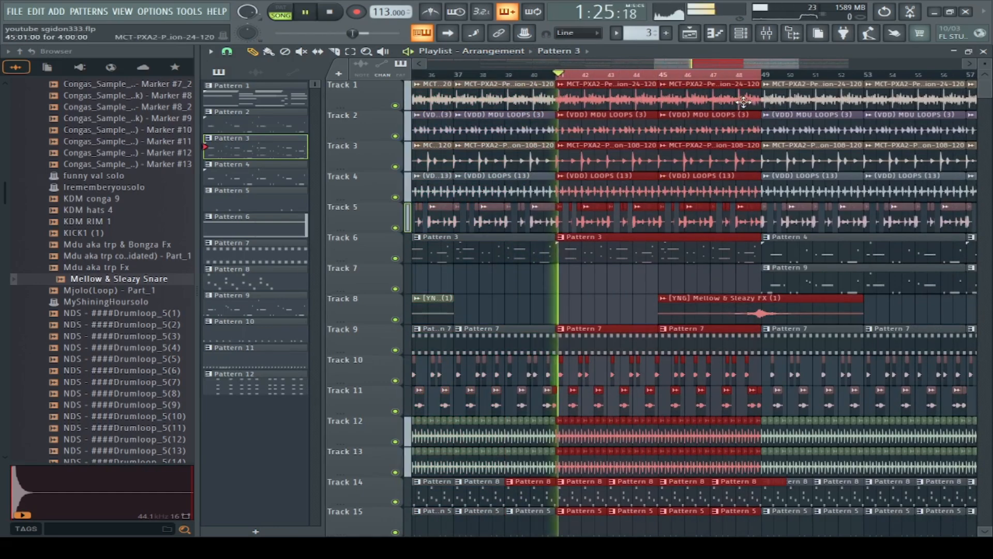
scroll(727, 191, down, 3)
scroll(721, 209, down, 5)
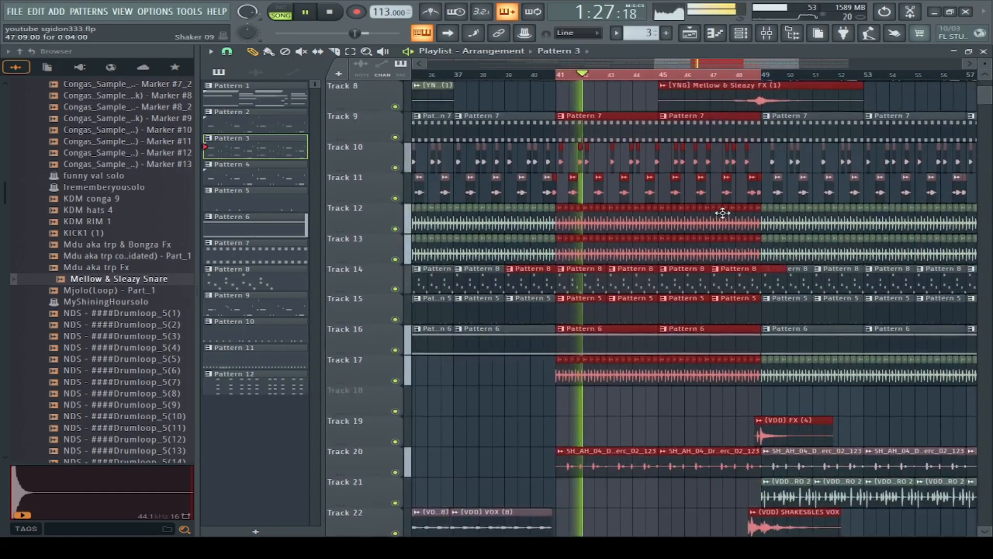
Step: Solo Track 20 in the playlist, listen to it and view the SH_AH_04_Drum_Loop_Perc_02_123 audio clip's settings
scroll(720, 224, down, 2)
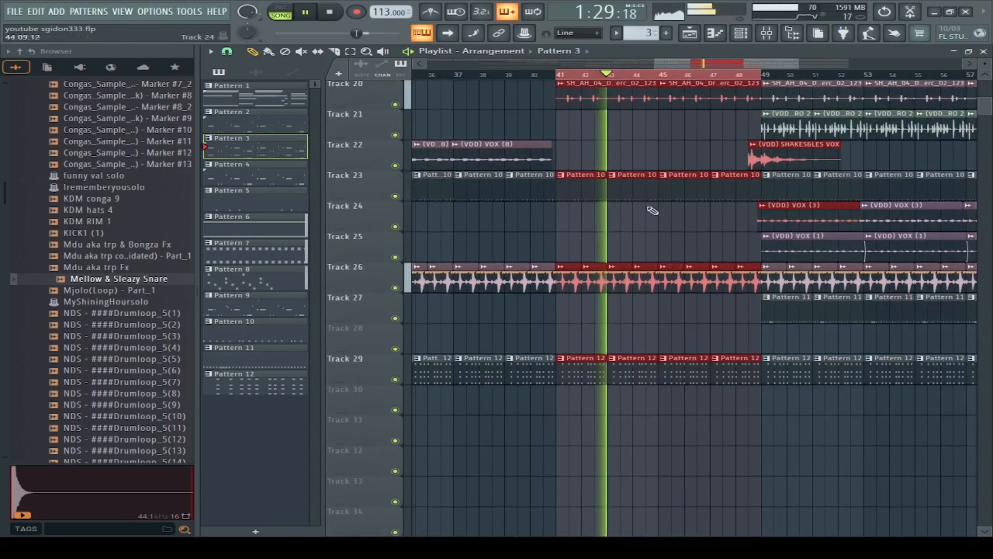
right_click(396, 104)
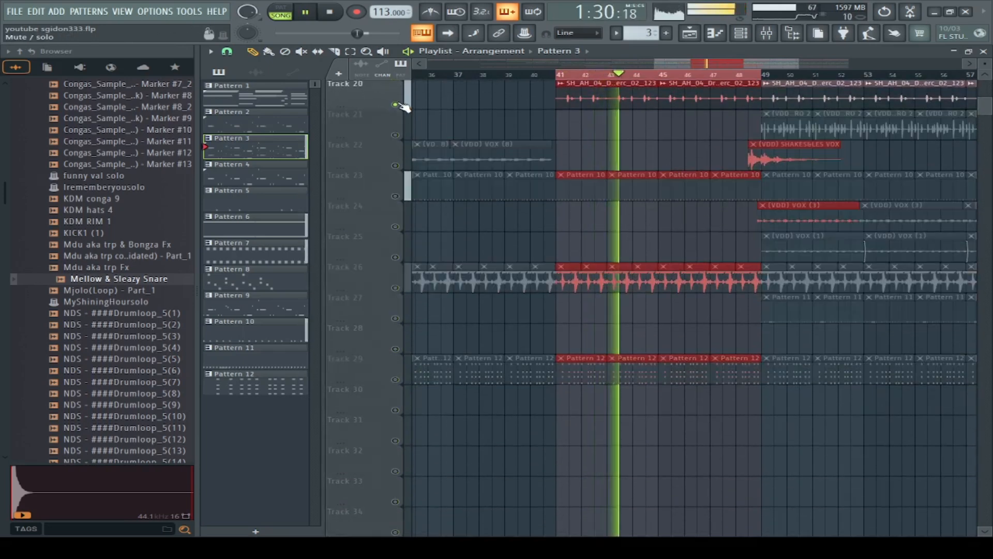
double_click(668, 100)
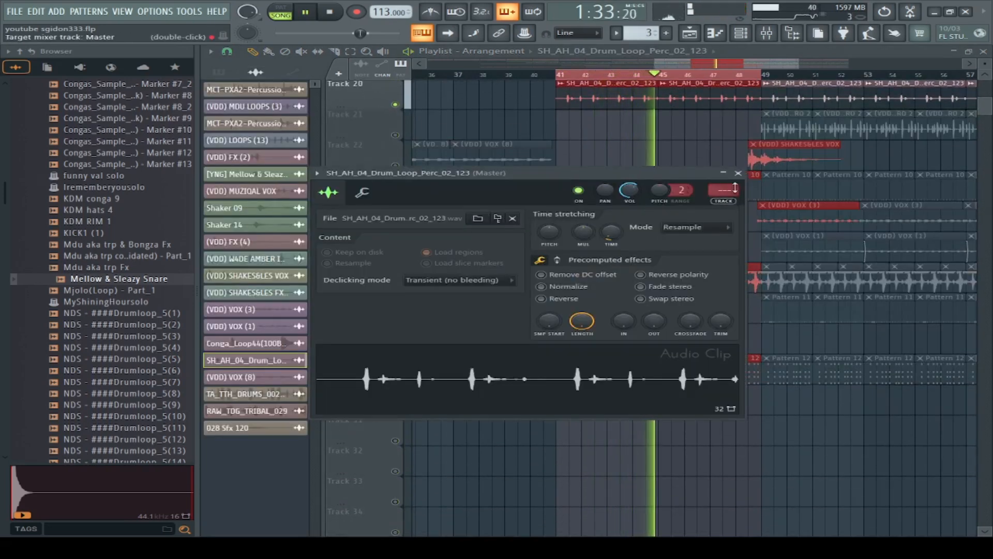
click(738, 173)
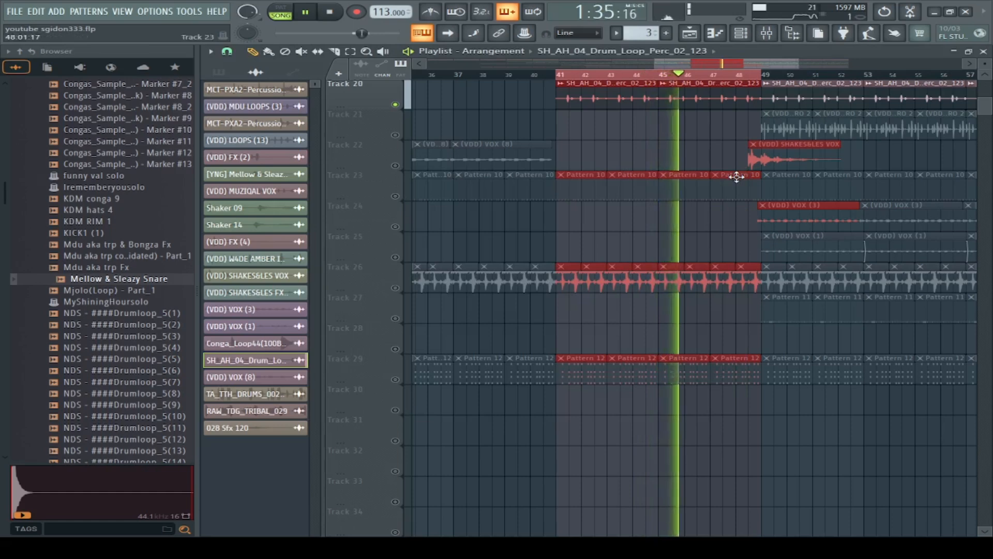
click(737, 176)
scroll(610, 192, up, 1)
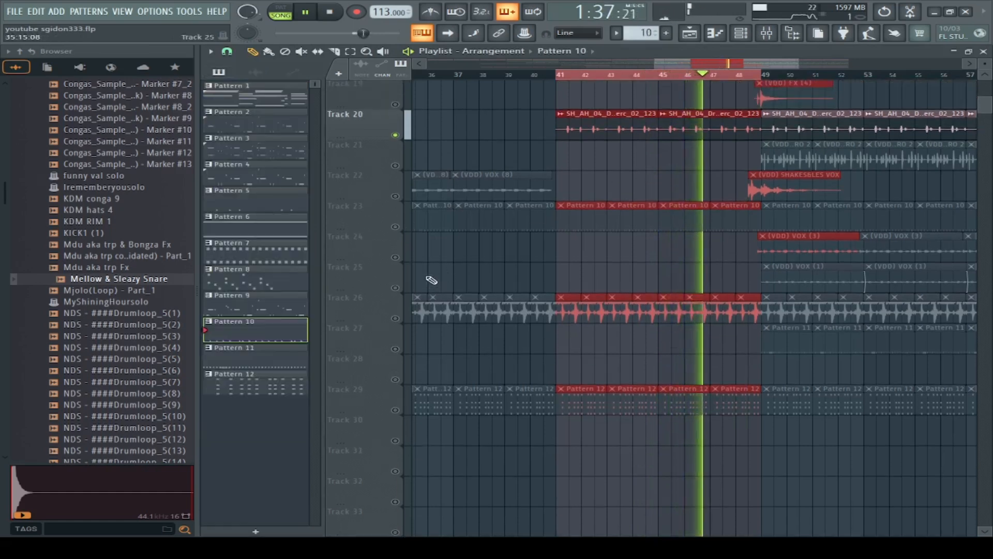
click(330, 13)
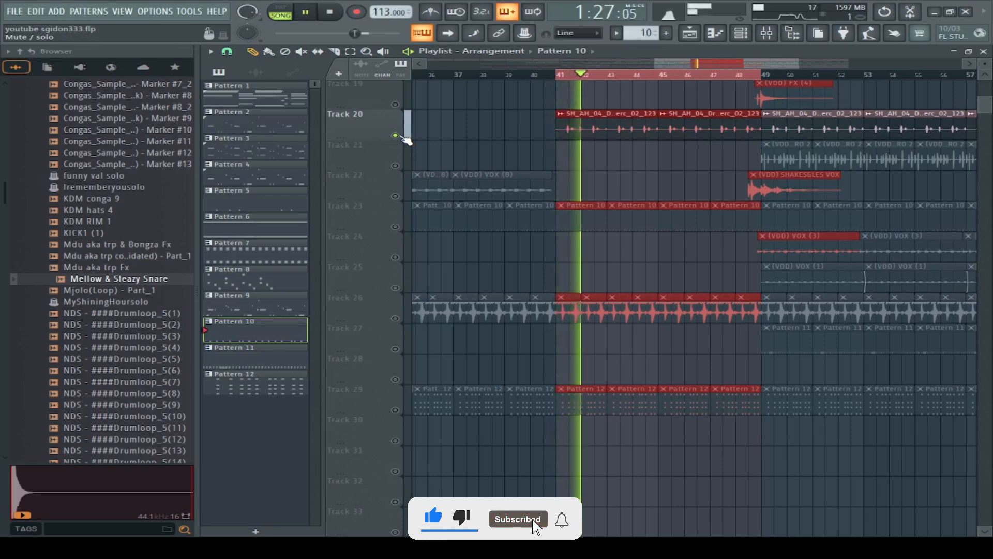
Step: Unsolo Track 20, view its percussion clip's settings again and look over the playlist tracks while the full mix plays
right_click(401, 136)
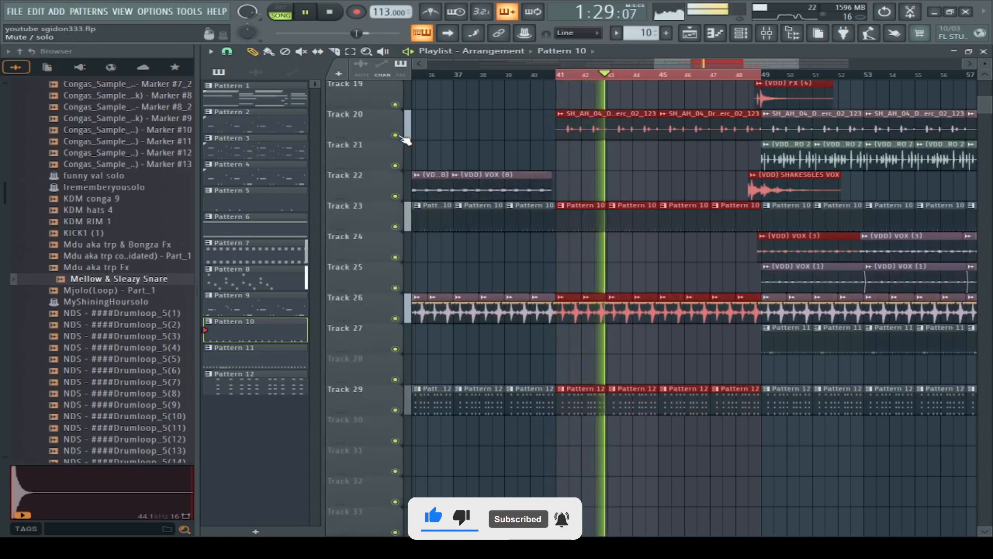
double_click(653, 132)
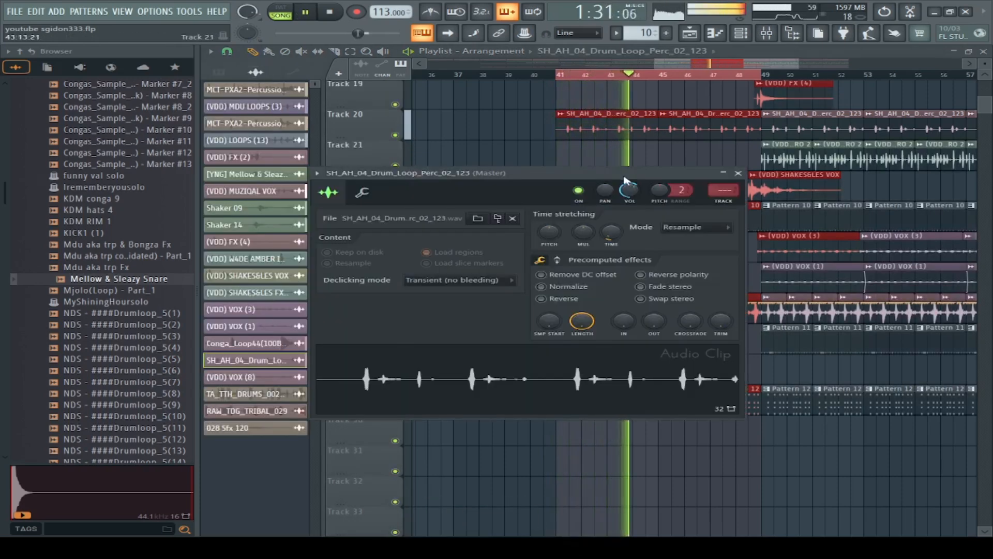
click(738, 173)
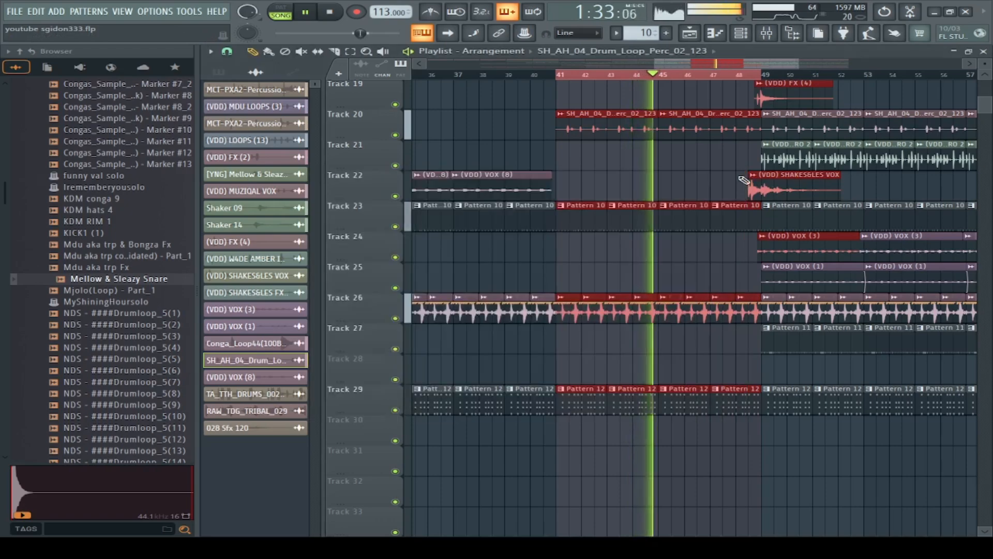
scroll(979, 219, up, 5)
scroll(979, 218, down, 3)
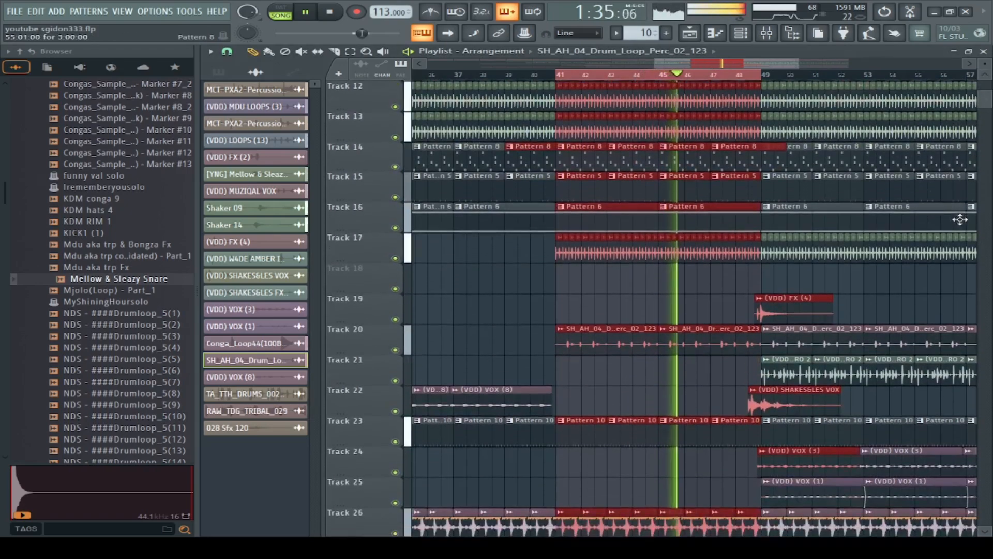
Step: Select bars 49 through 56 with their clips on the playlist timeline, play the section and look through its tracks
drag(672, 66, 688, 67)
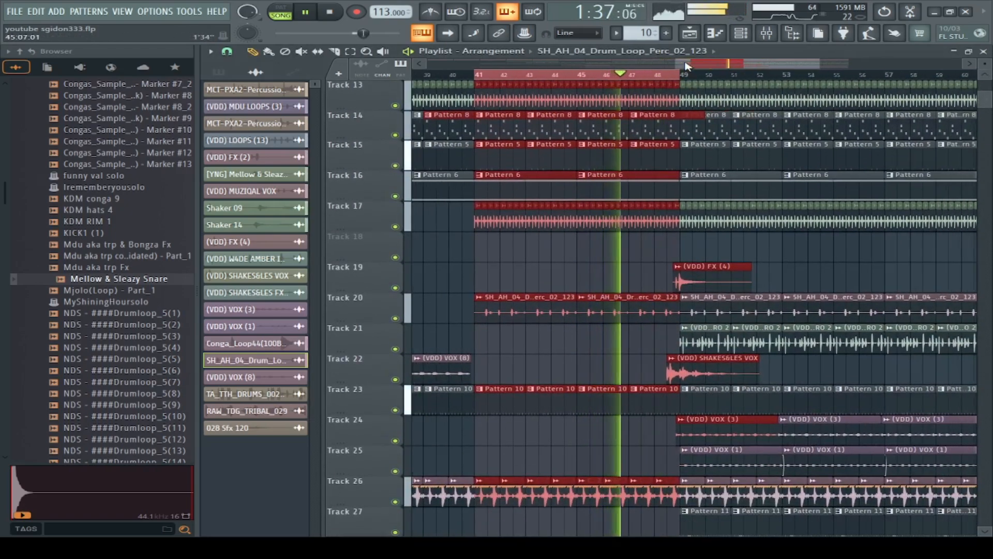
ctrl+click(686, 76)
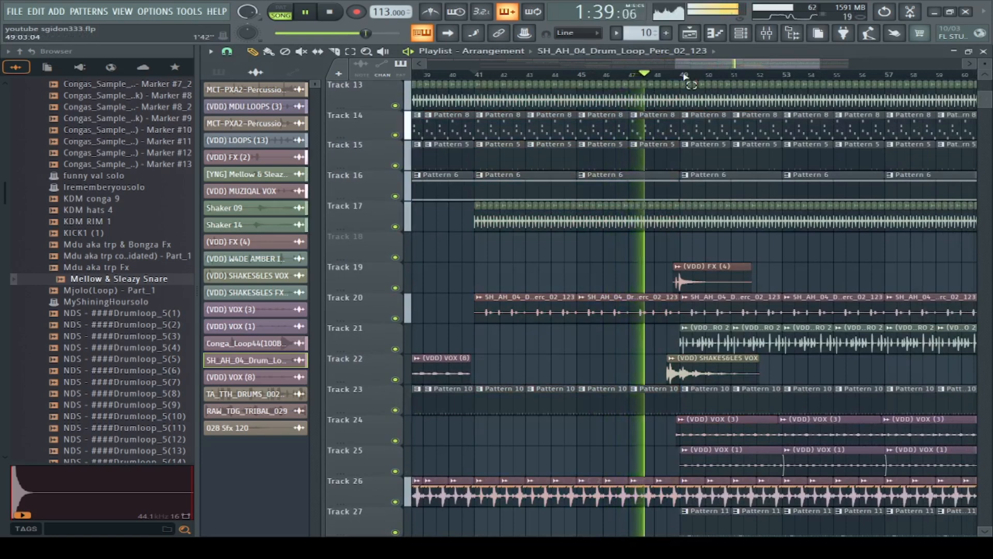
drag(692, 77, 894, 102)
scroll(861, 189, down, 4)
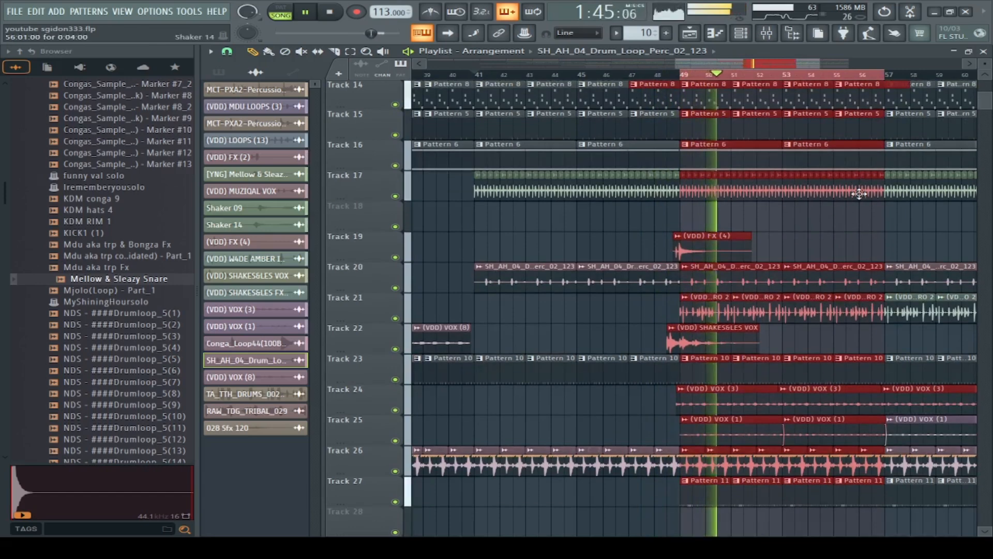
scroll(860, 193, down, 1)
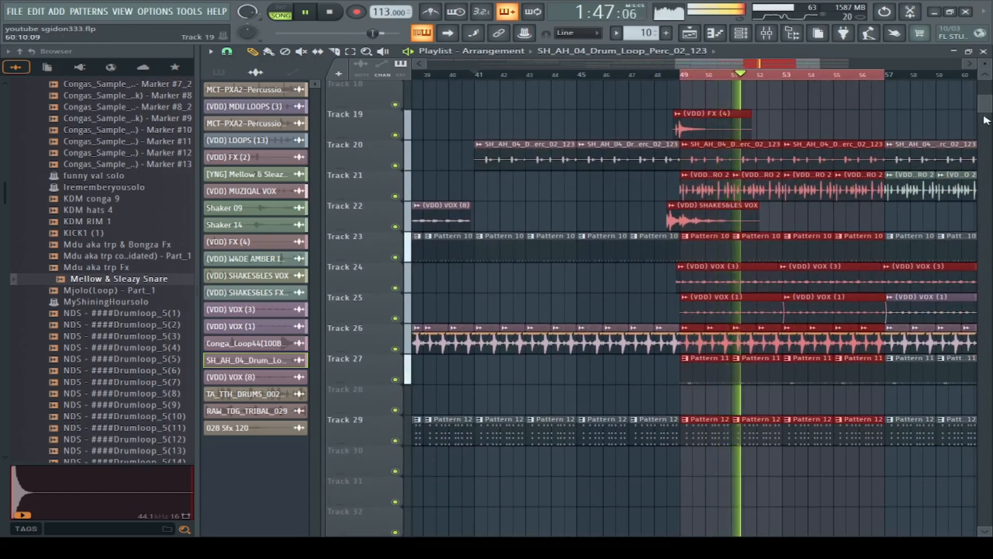
drag(988, 107, 989, 97)
Step: Solo Track 6, enable Track 7 alongside it and replay the selected section from bar 49
ctrl+click(396, 201)
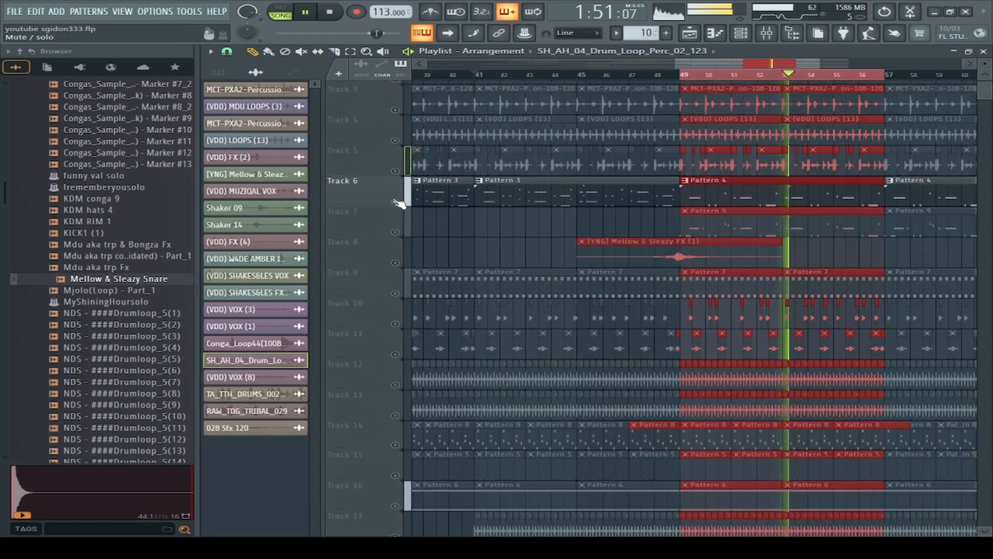
click(402, 233)
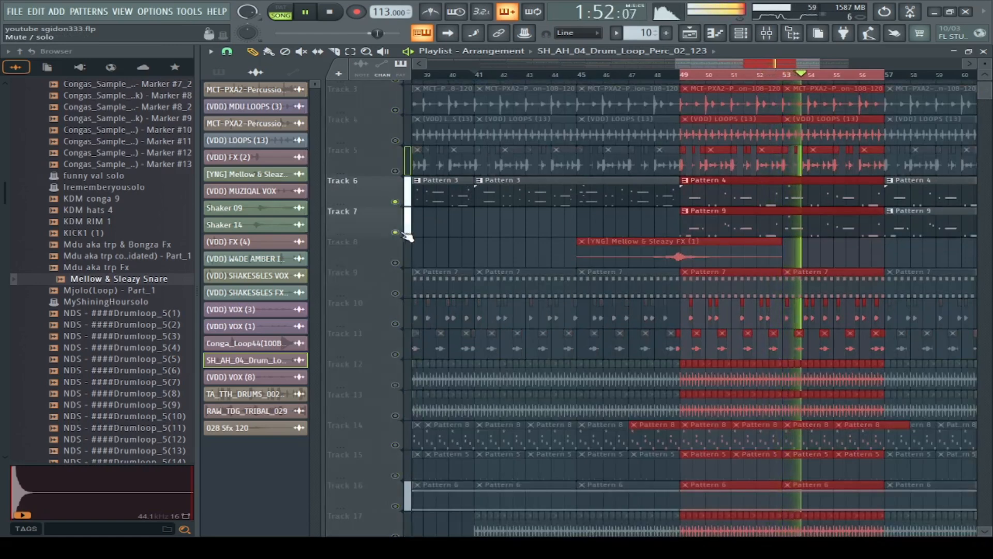
click(660, 75)
Step: Examine Pattern 9's sleazy log notes in the piano roll, view its Fruity DX10 instrument window and return to the playlist
double_click(703, 231)
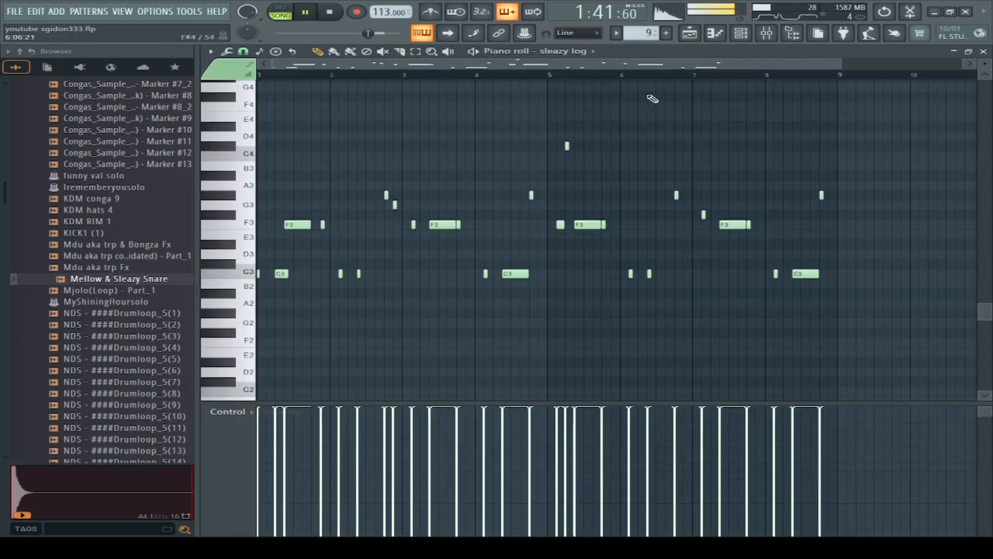
click(743, 33)
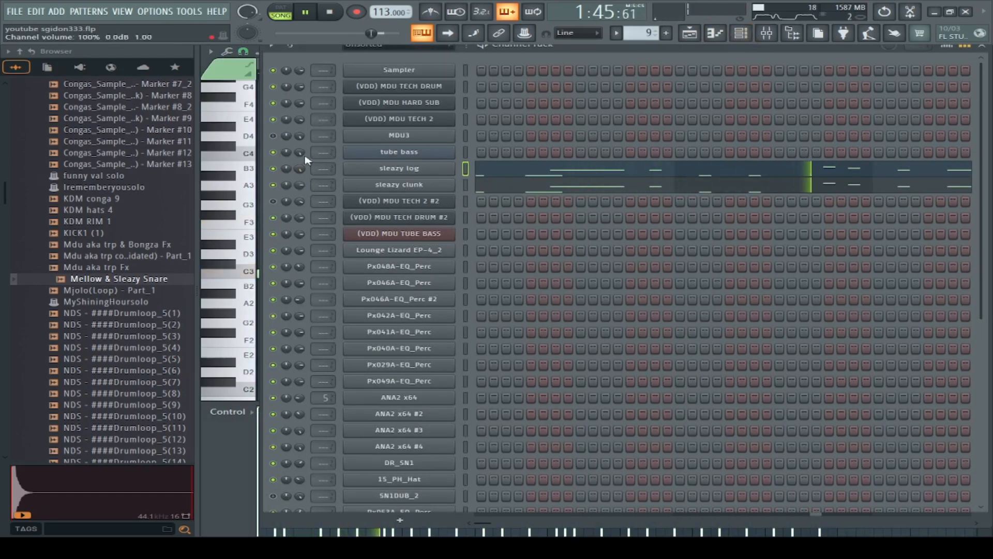
click(394, 170)
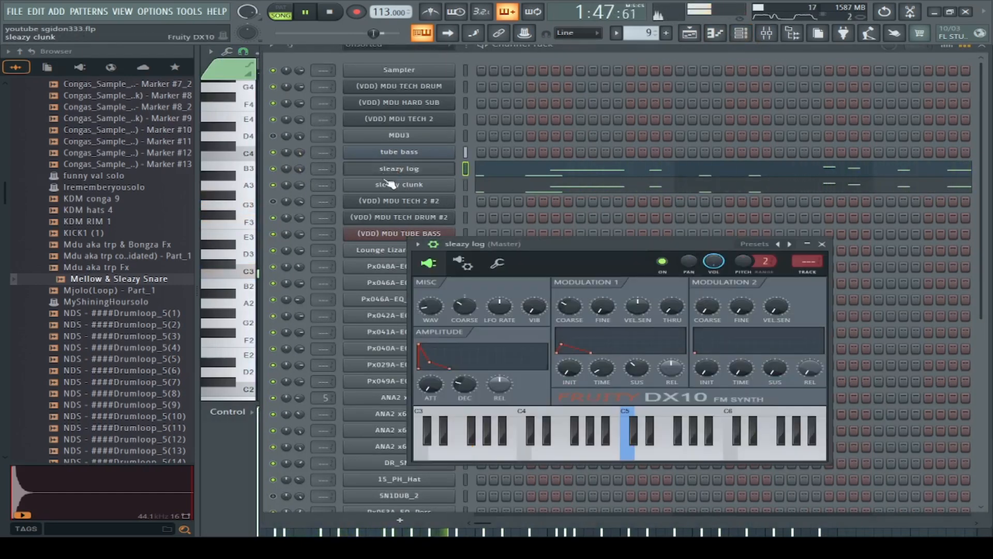
click(693, 34)
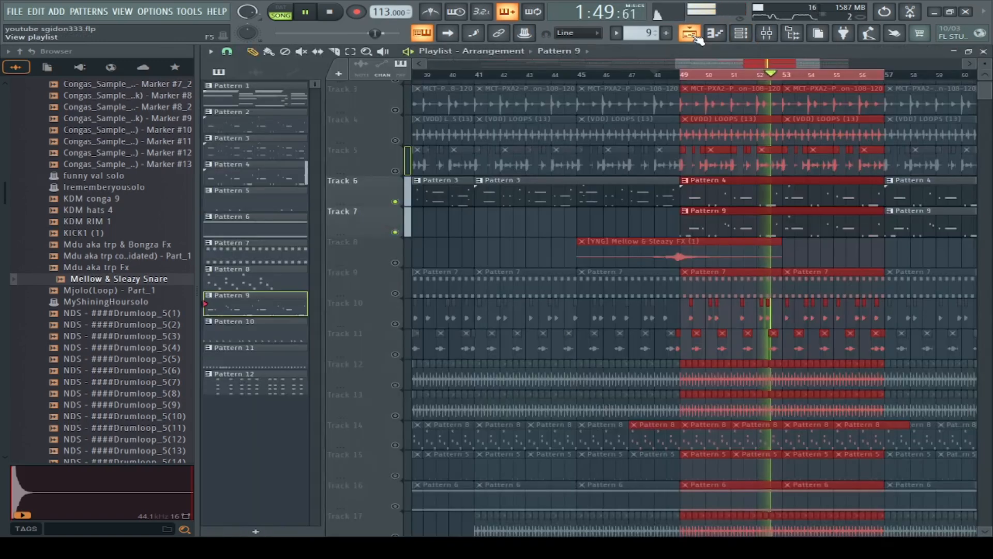
Step: Reopen Pattern 9 from the playlist, view the sleazy clunk channel's instrument window and return to the playlist
double_click(732, 226)
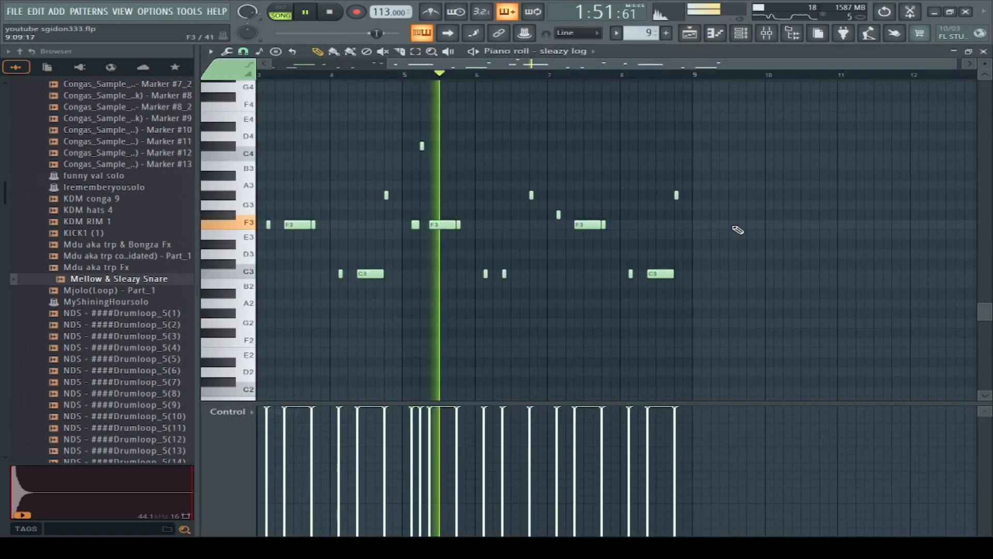
click(744, 39)
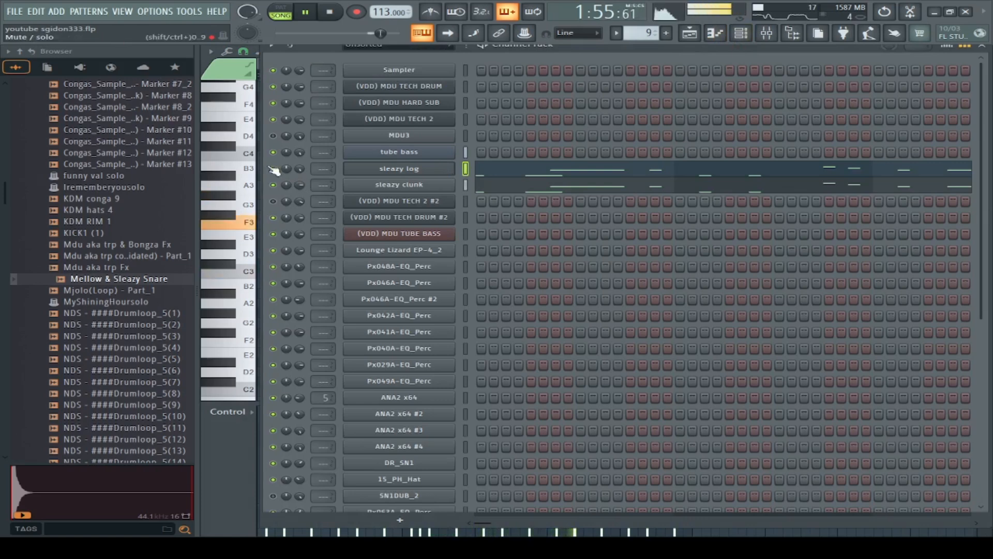
click(364, 187)
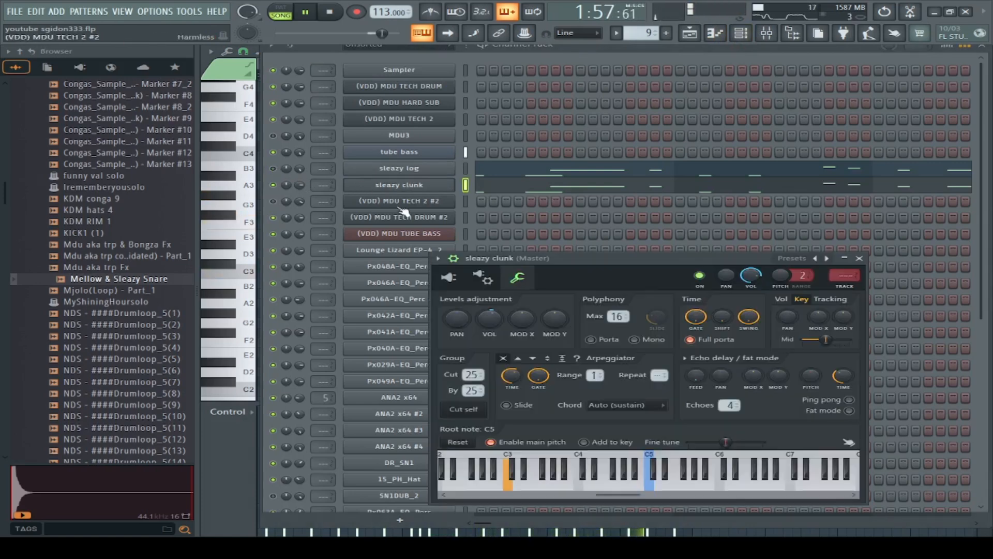
click(449, 277)
click(843, 258)
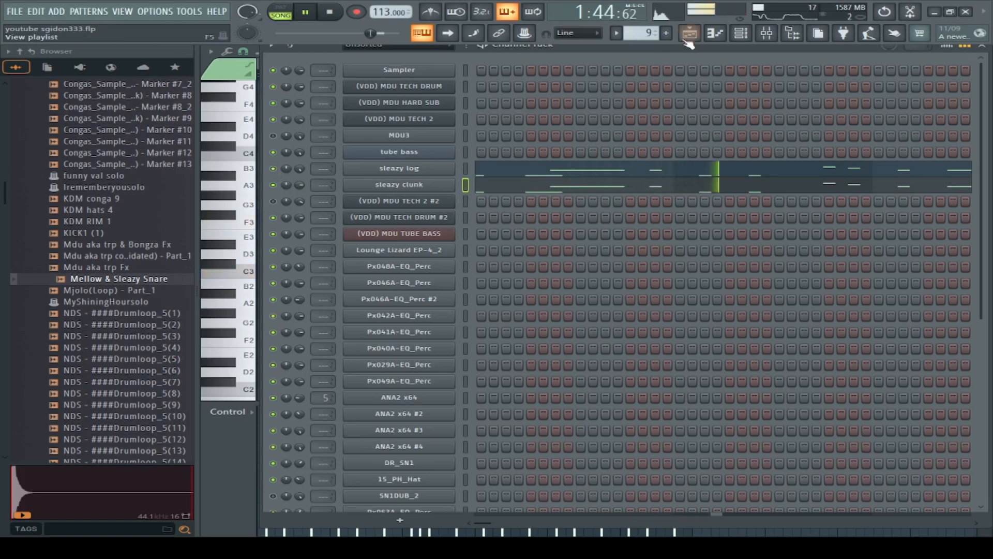
click(699, 32)
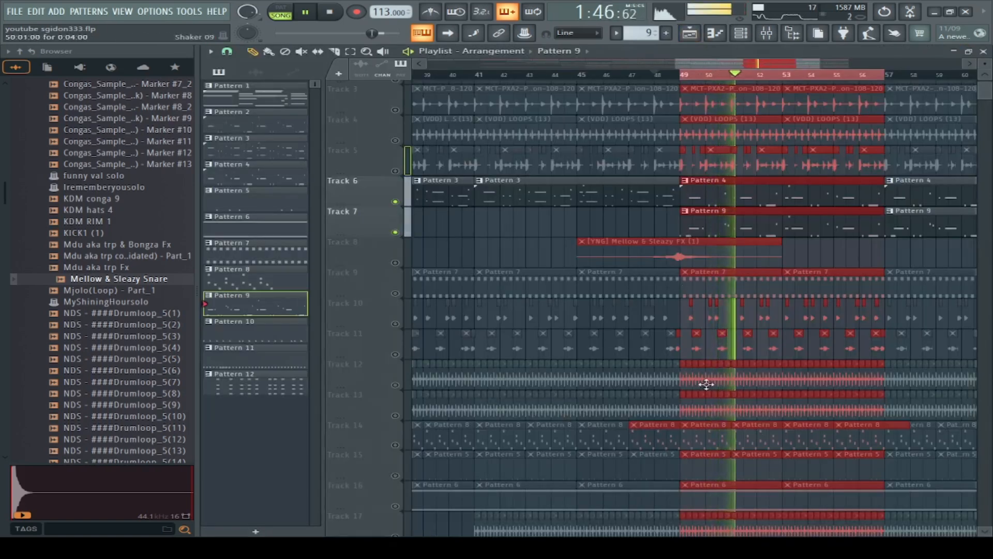
Step: Solo Track 21 and replay its loop clips from bar 49
scroll(706, 384, down, 10)
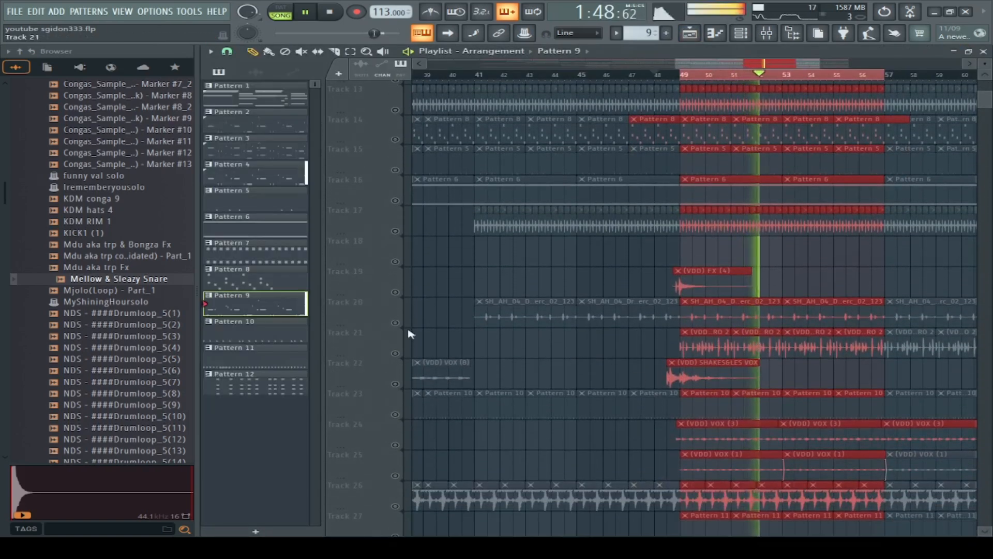
click(397, 353)
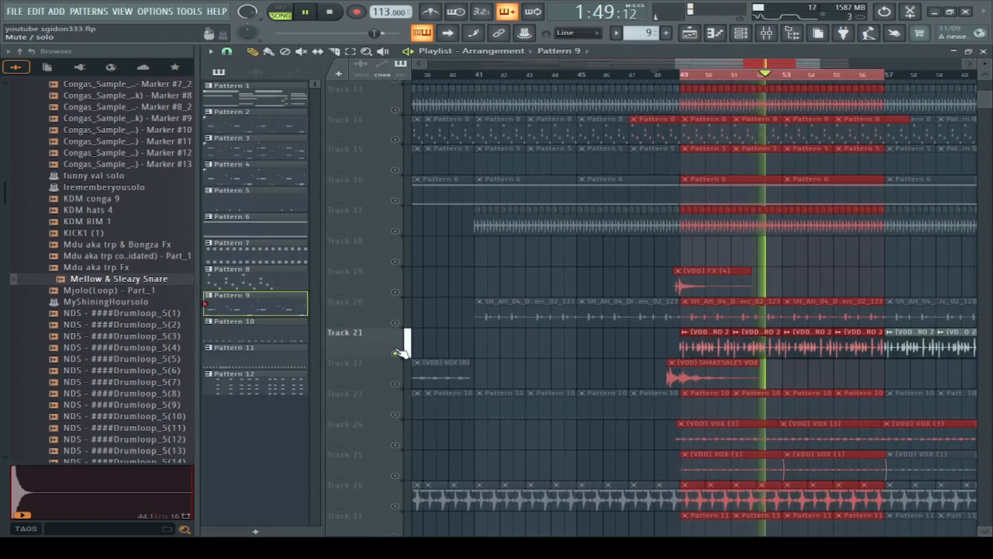
click(672, 75)
scroll(741, 227, up, 1)
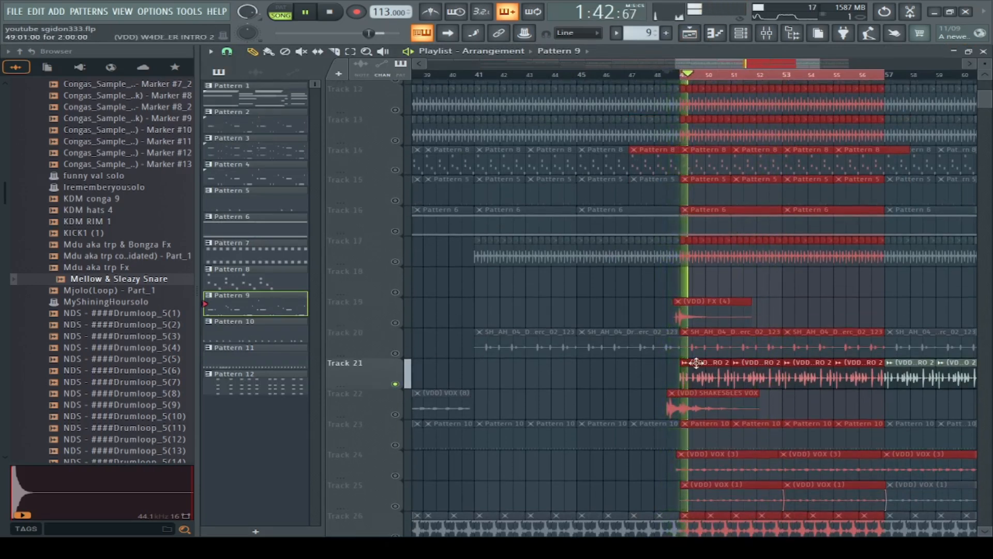
Step: Enable the vocal Tracks 24 and 25 and the Pattern 11 track alongside the soloed Track 21
click(388, 478)
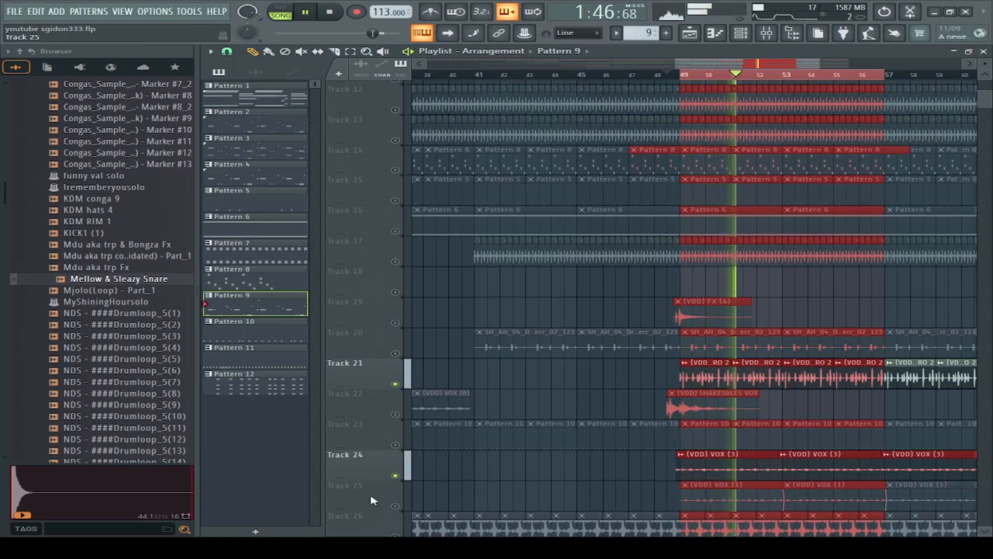
click(401, 510)
scroll(731, 499, down, 4)
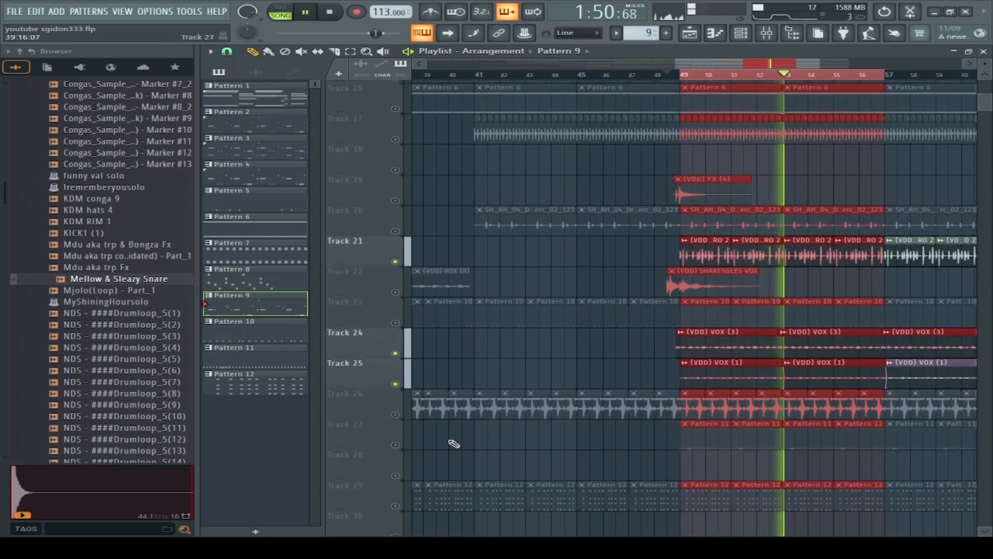
click(406, 445)
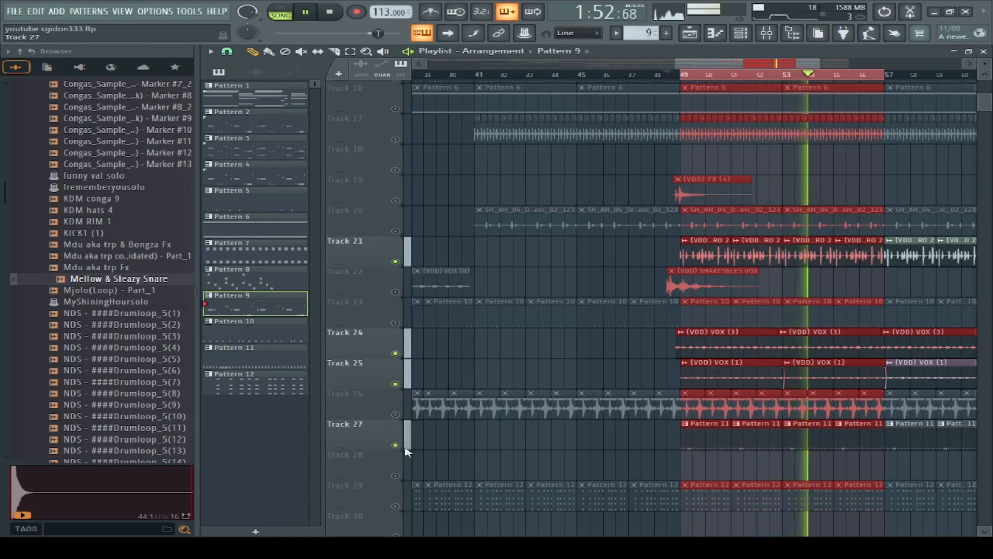
Step: View Pattern 11's 15_PH_Hat channel in the piano roll and channel rack, then restore all tracks in the playlist
double_click(714, 436)
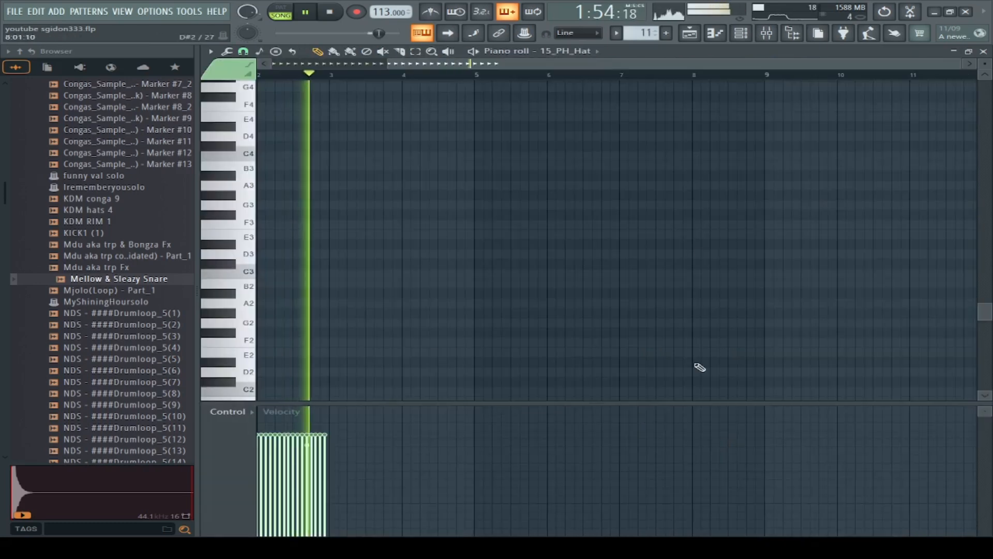
click(740, 33)
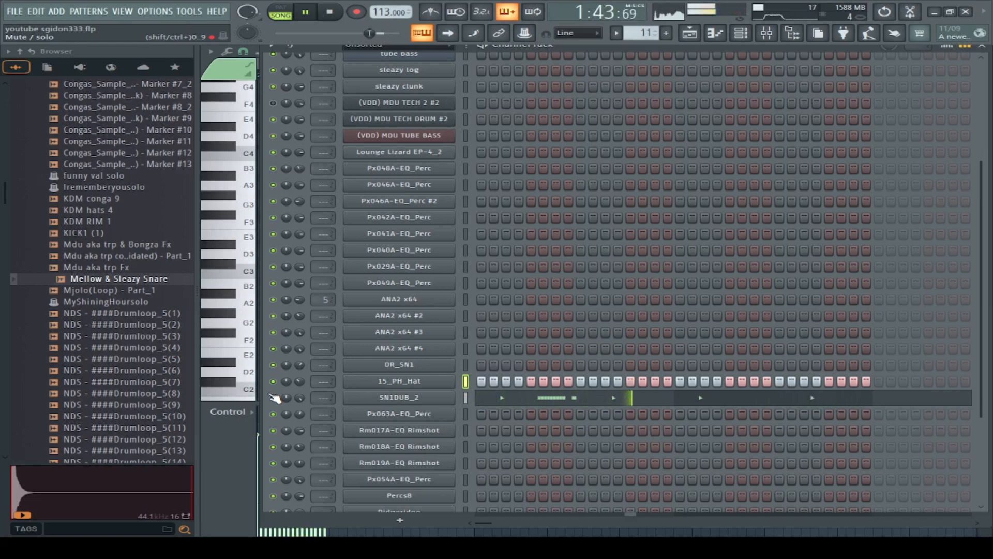
click(690, 33)
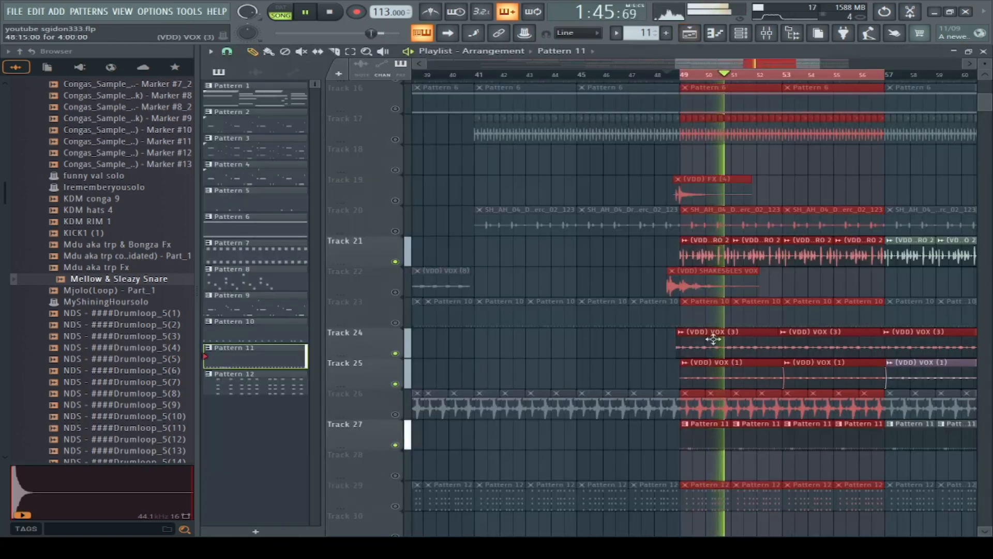
right_click(395, 445)
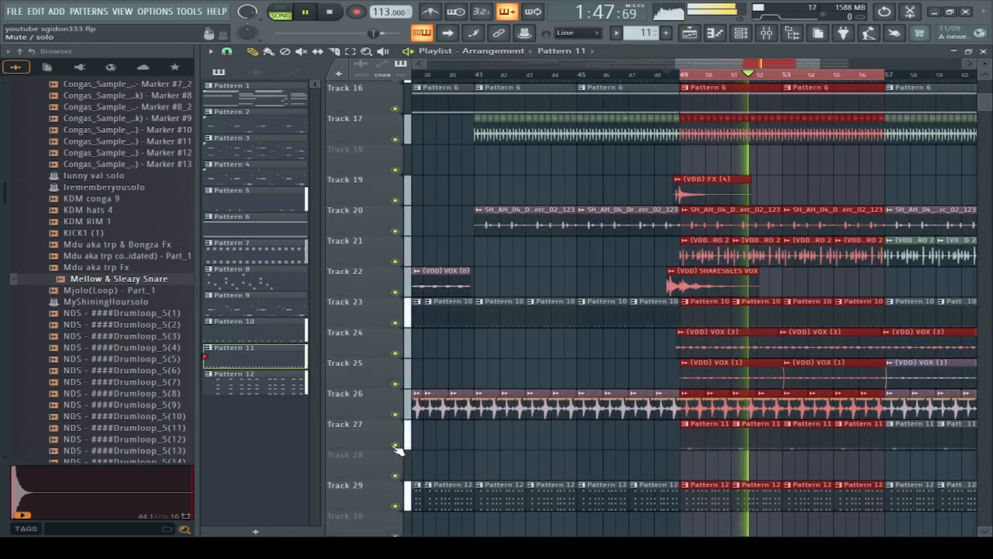
Step: Replay the full arrangement from bar 48, clear the bar 49–57 selection and view the remaining tracks up to the arrangement's end
click(661, 76)
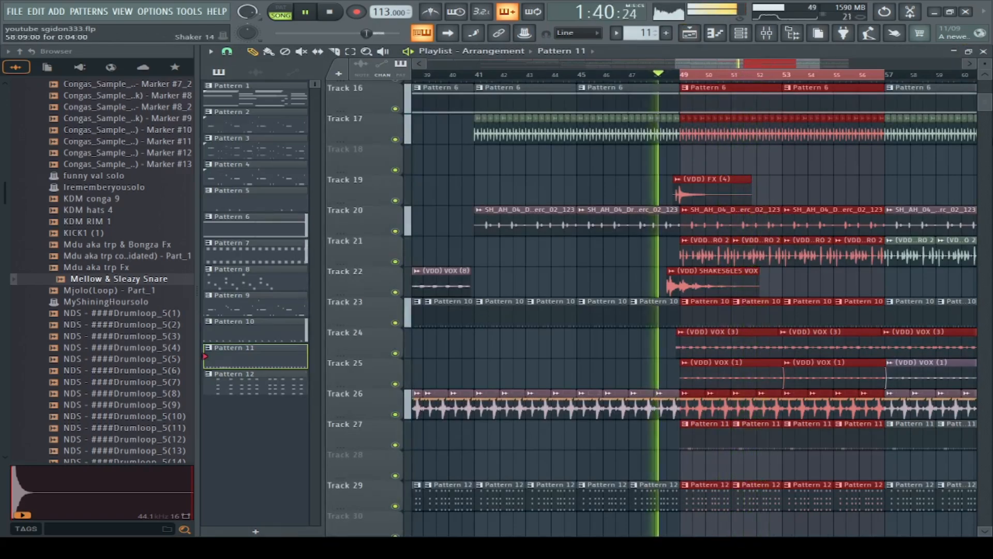
drag(983, 107, 991, 101)
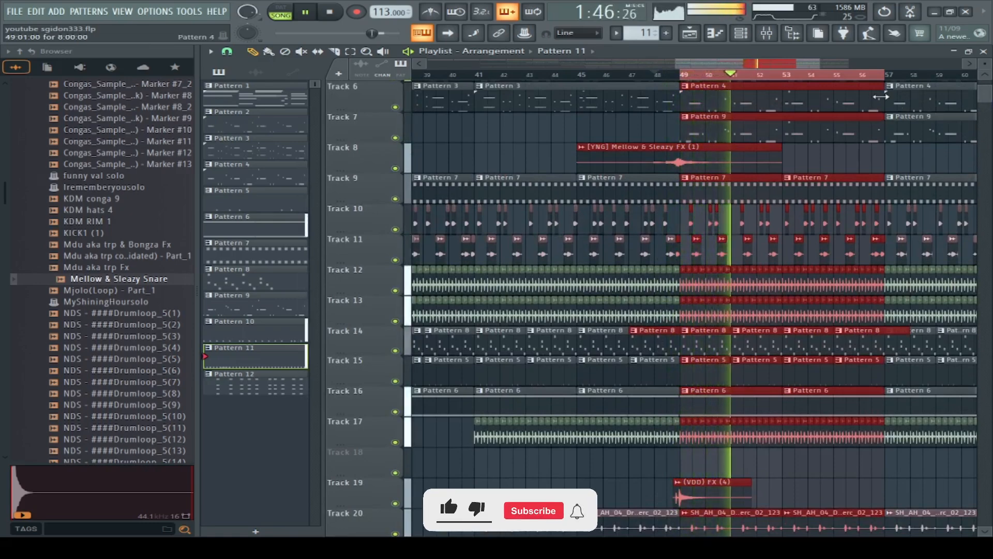
drag(849, 64, 806, 64)
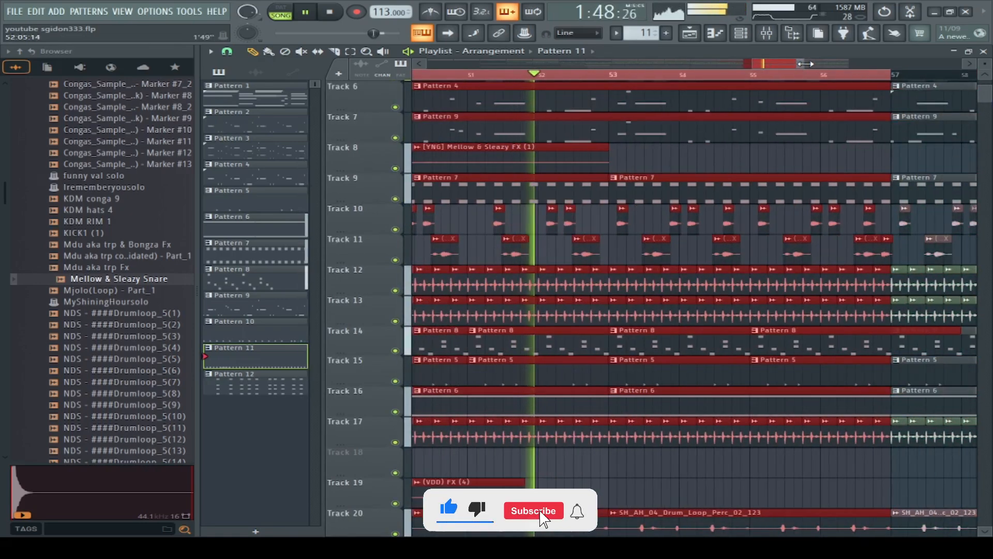
key(ctrl+d)
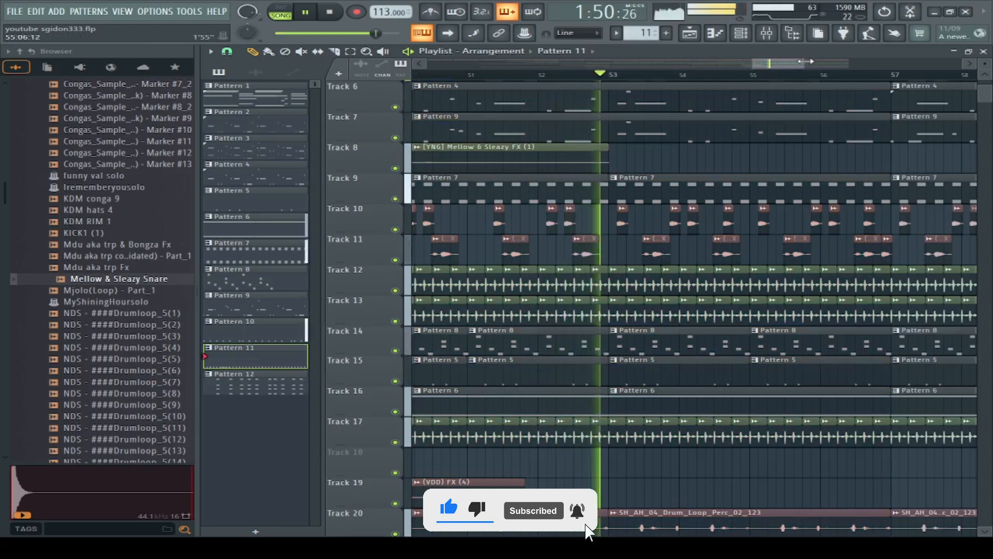
drag(805, 62, 933, 63)
scroll(794, 326, down, 8)
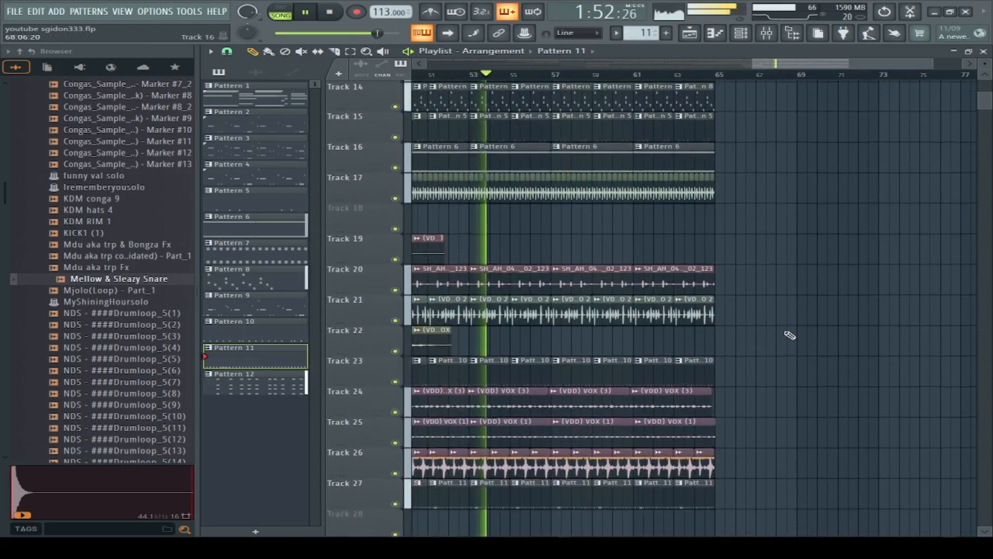
scroll(790, 335, down, 5)
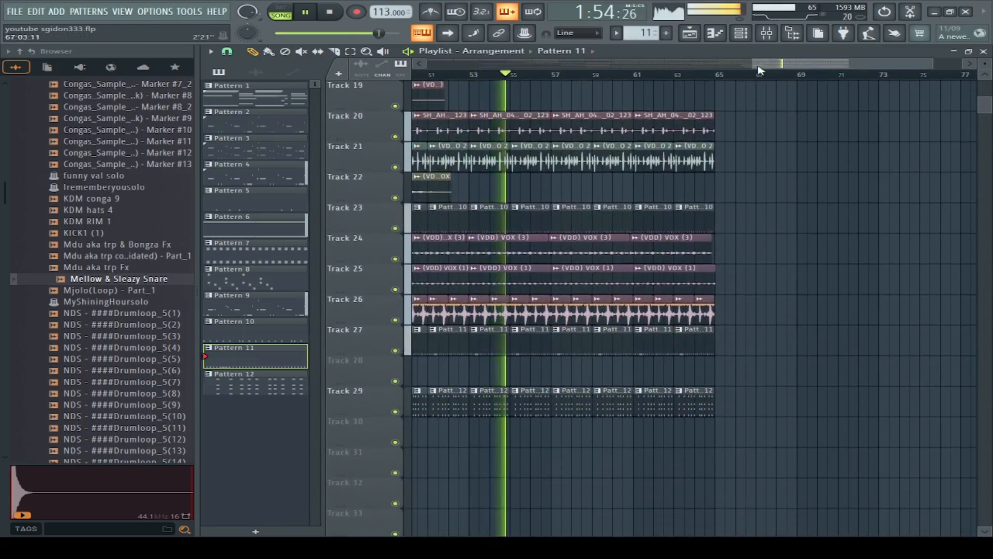
Step: Copy the clips of the section starting at bar 49 past the arrangement's end, first Tracks 1–7 and then the lower tracks
drag(754, 63, 644, 64)
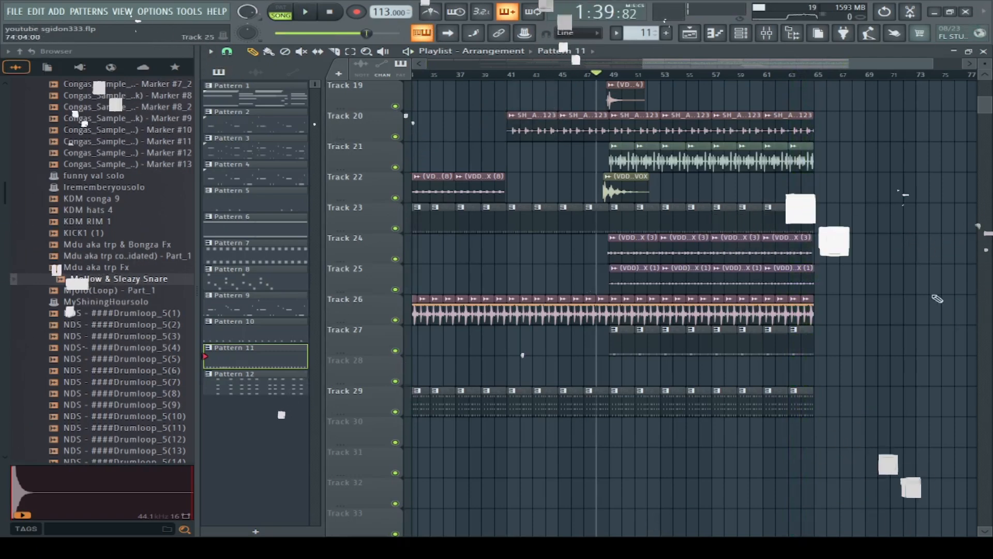
scroll(655, 527, up, 6)
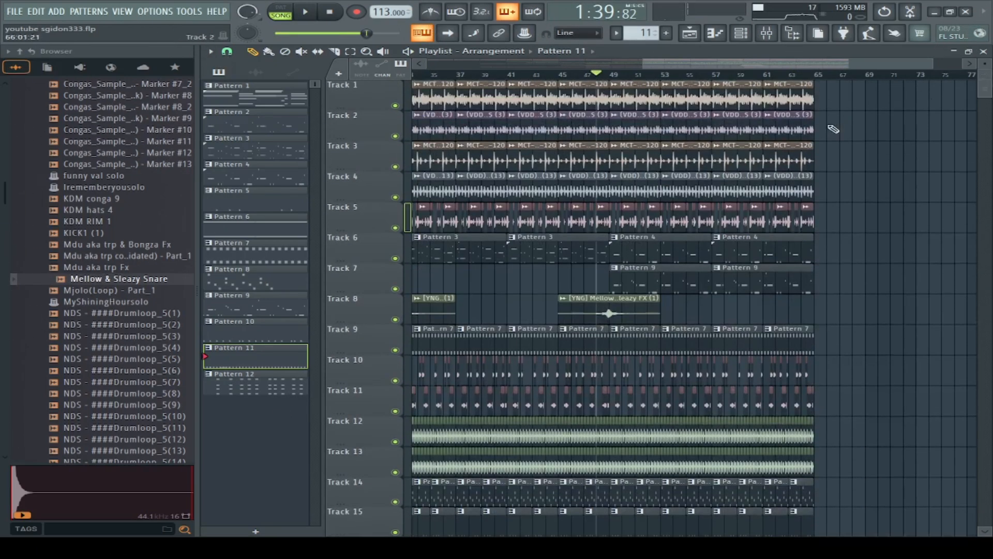
drag(822, 83, 822, 278)
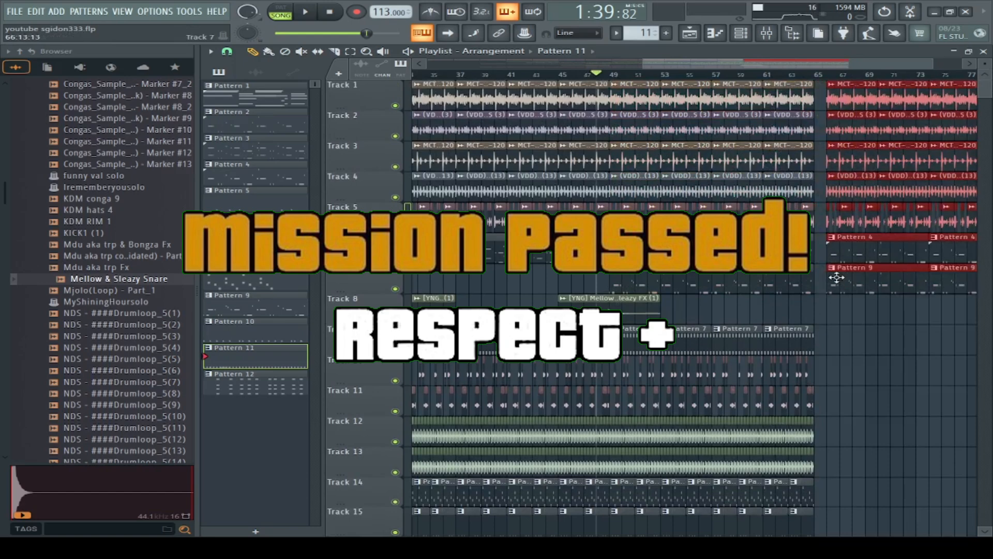
drag(821, 327, 612, 536)
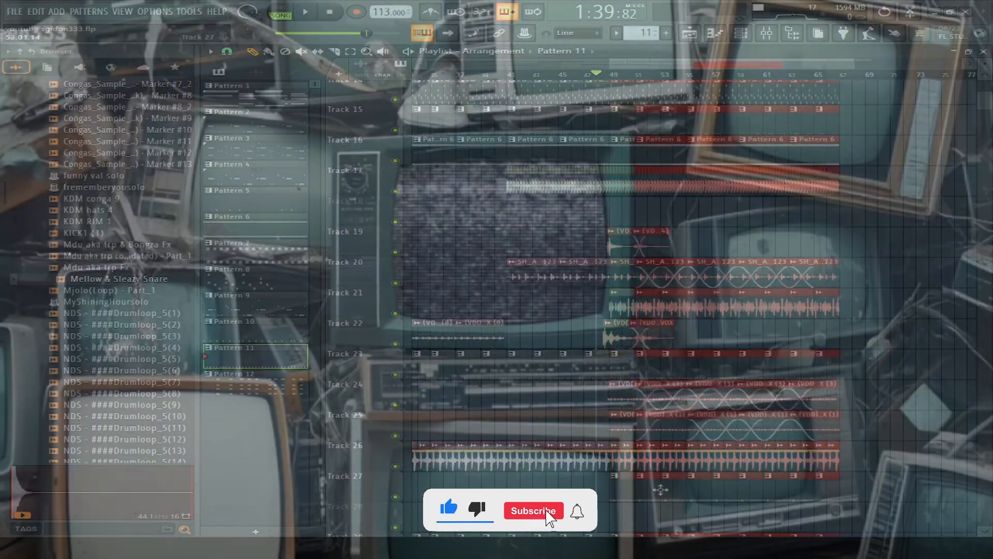